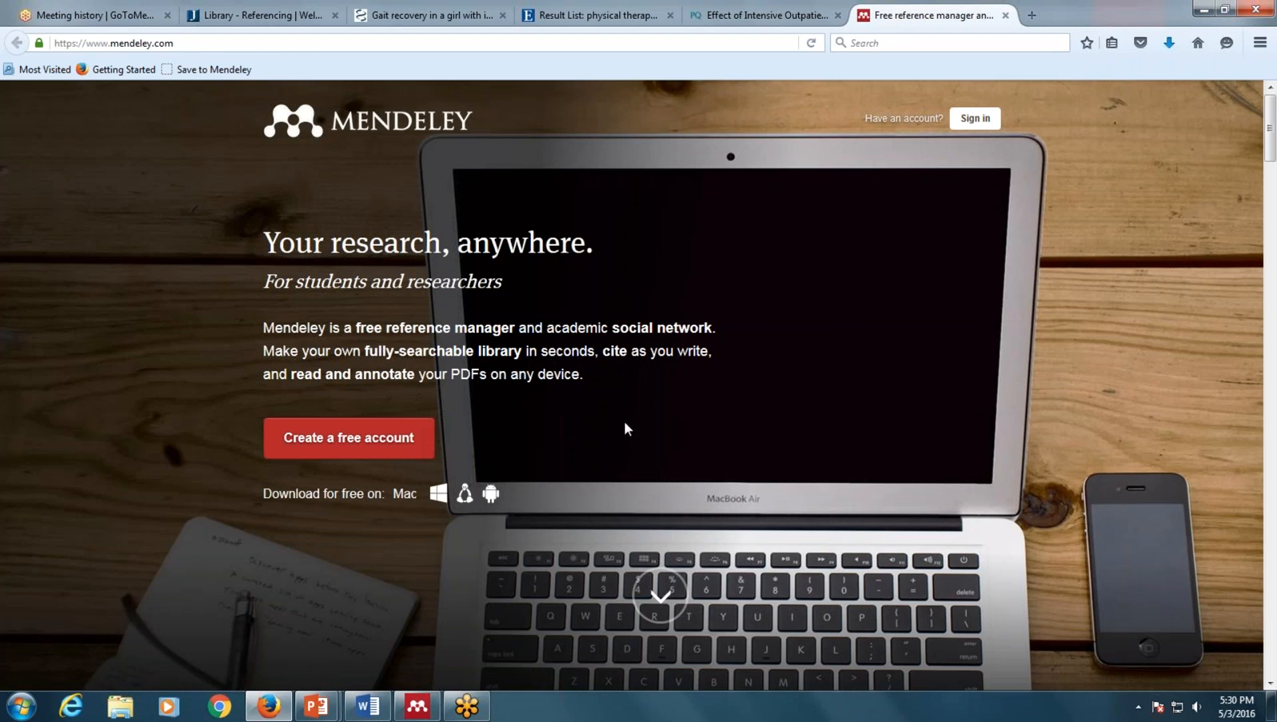
- Switch to Mendeley Desktop and view the available tools, including the web importer and the MS Word plugin
click(421, 712)
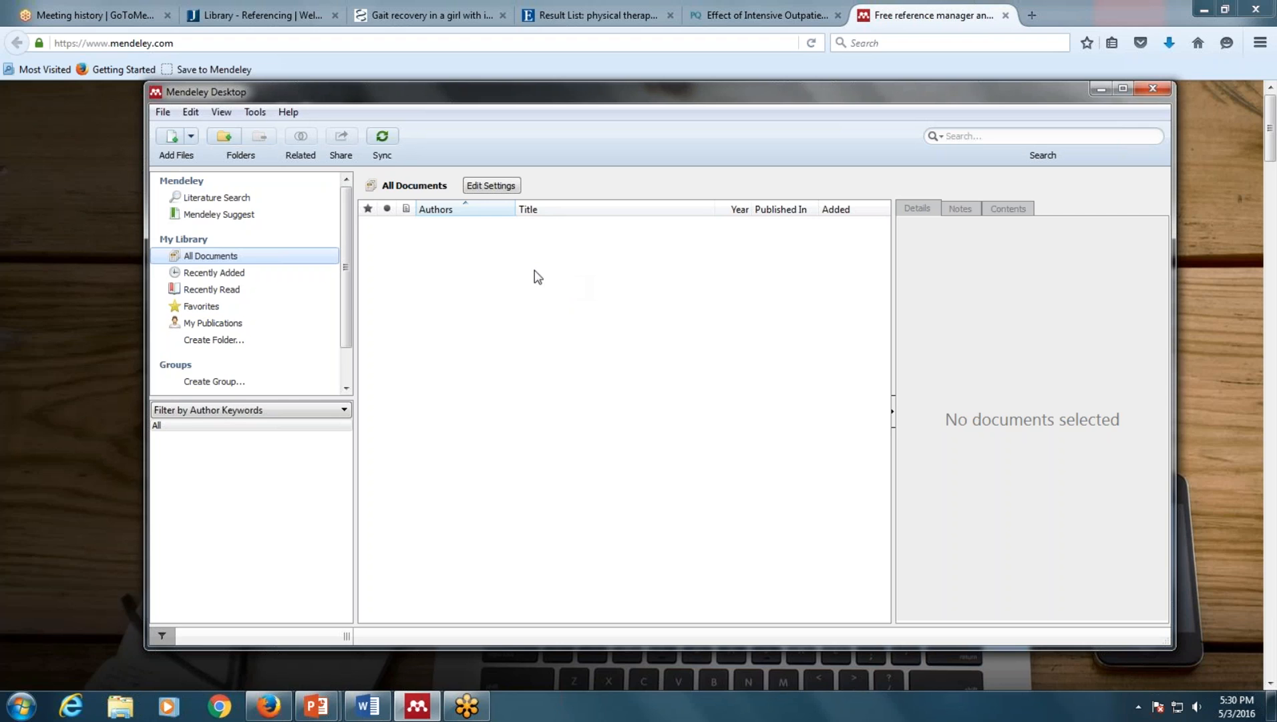
click(253, 112)
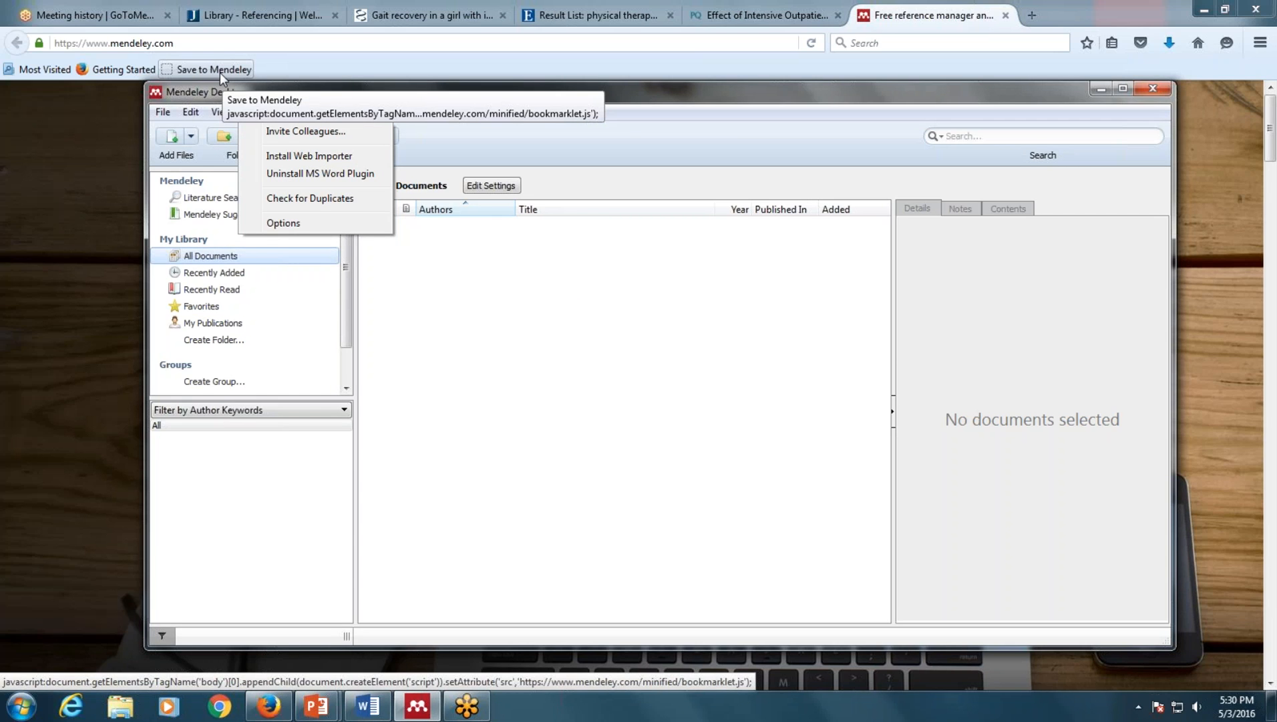
key(Left)
key(Left)
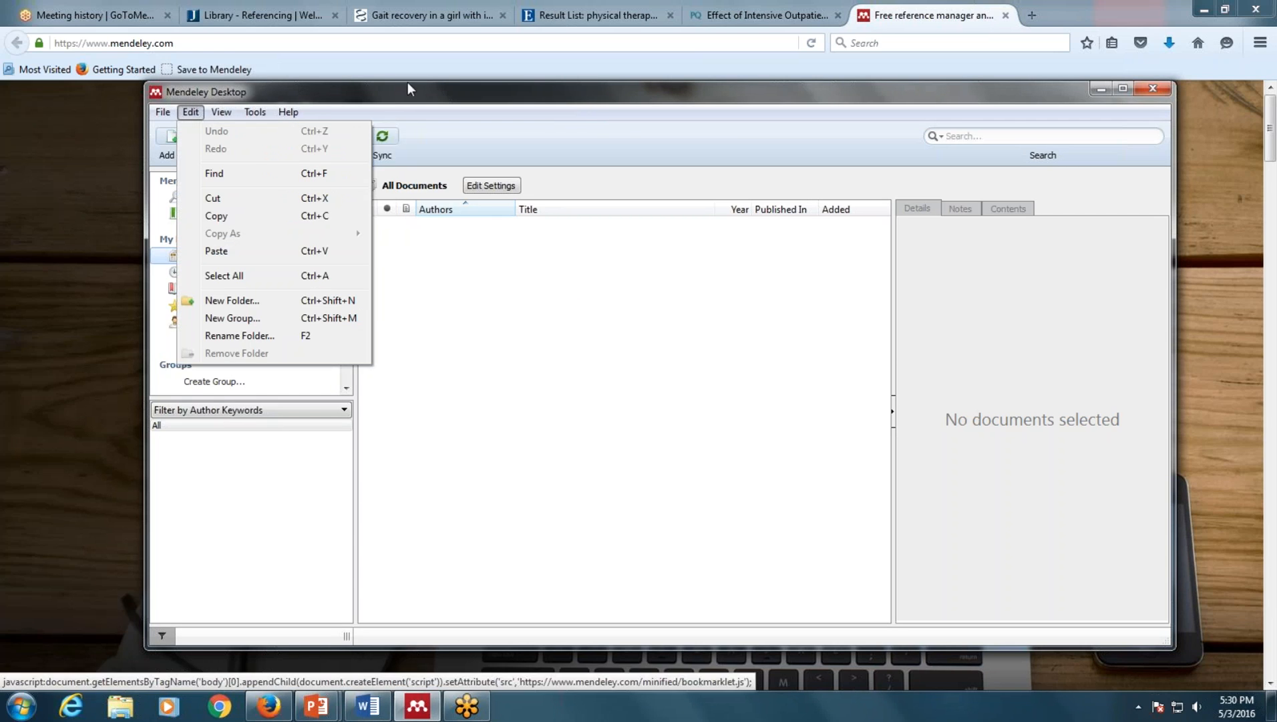
click(622, 354)
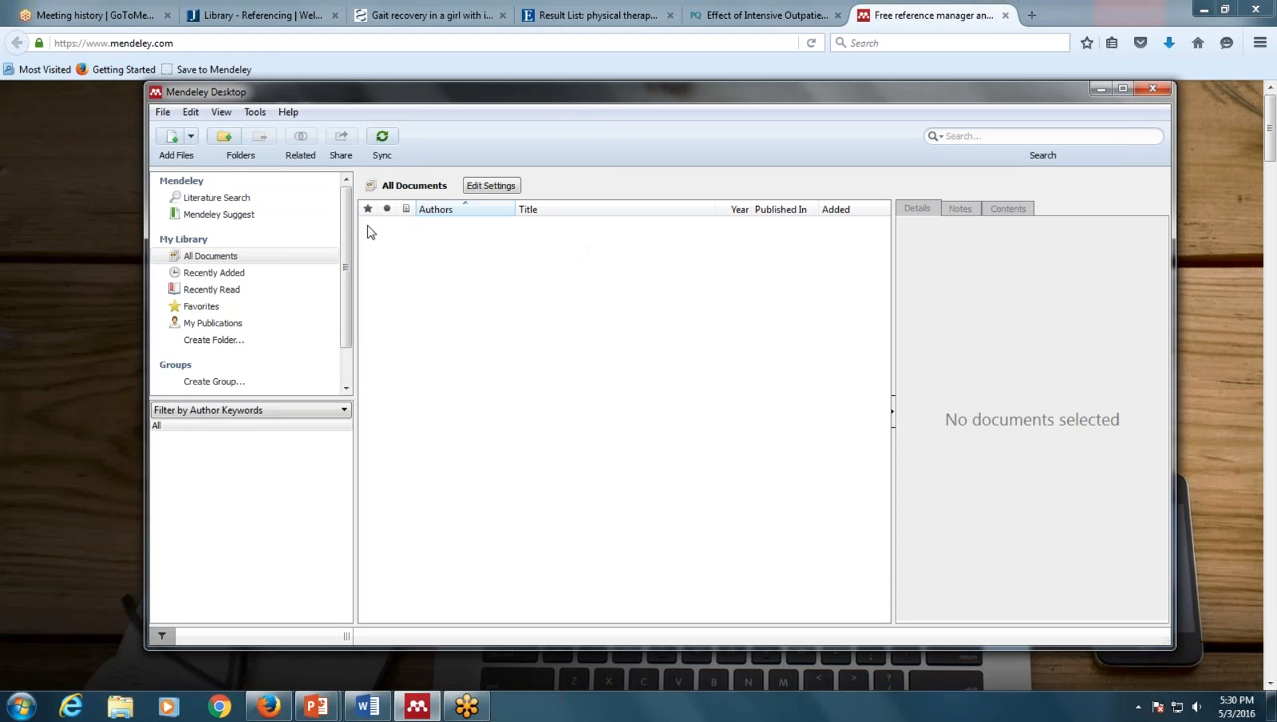
- Set the library's citation style to American Medical Association
click(255, 112)
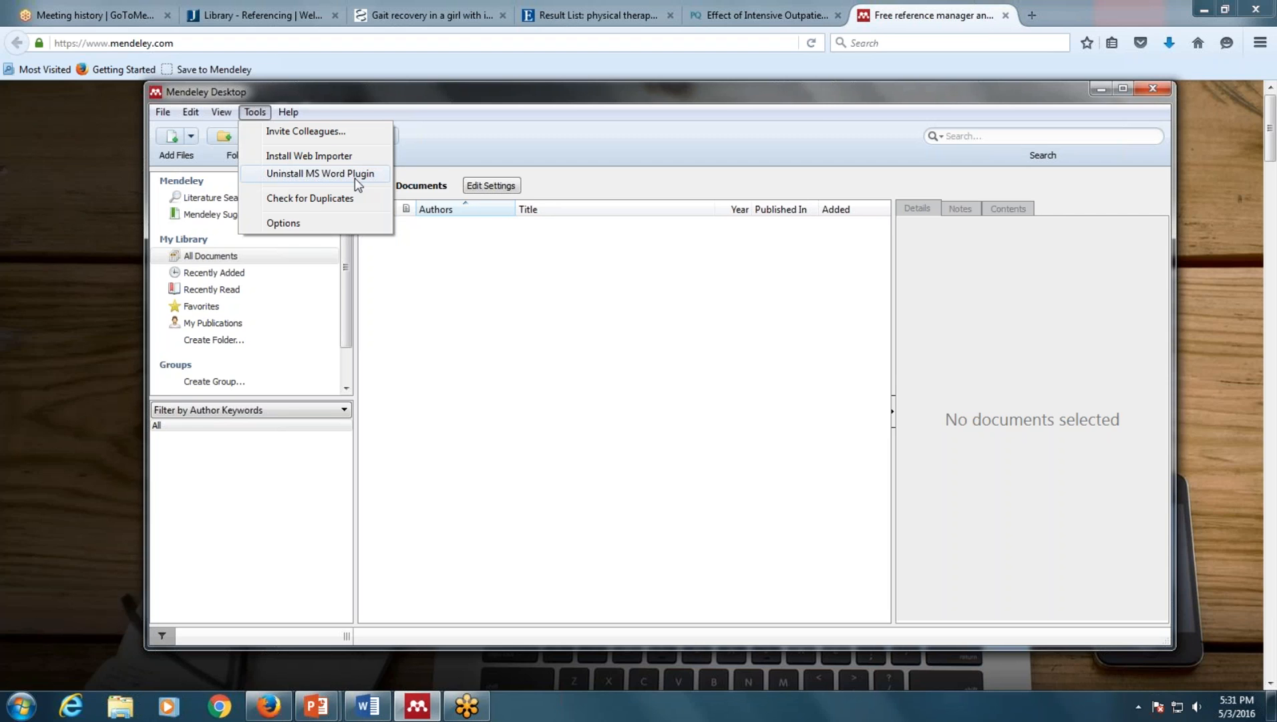
click(221, 112)
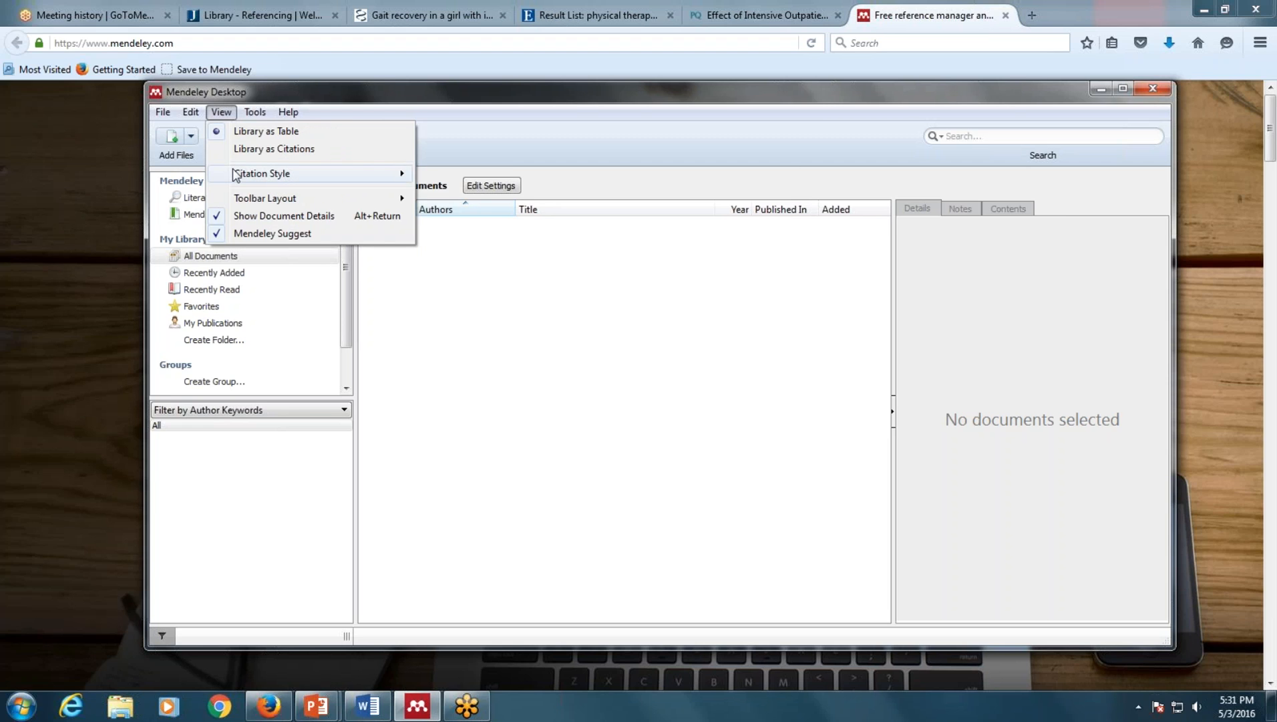
mouse_move(237, 178)
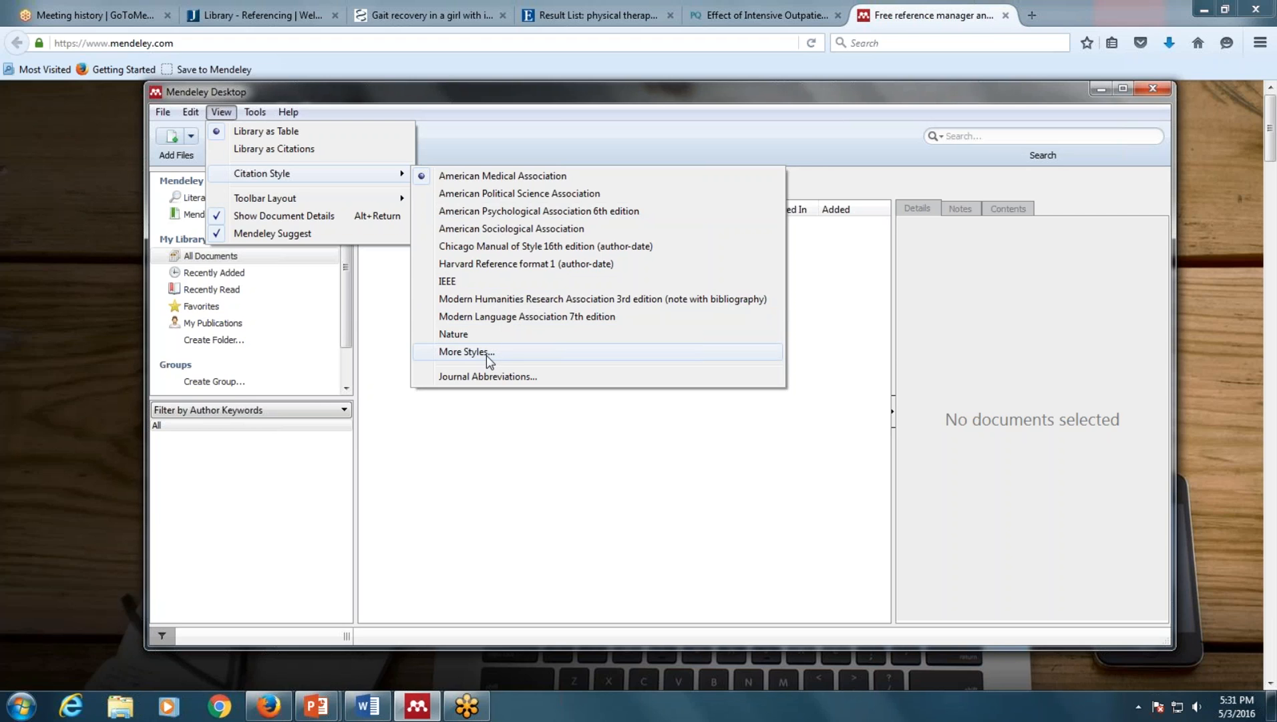
click(461, 179)
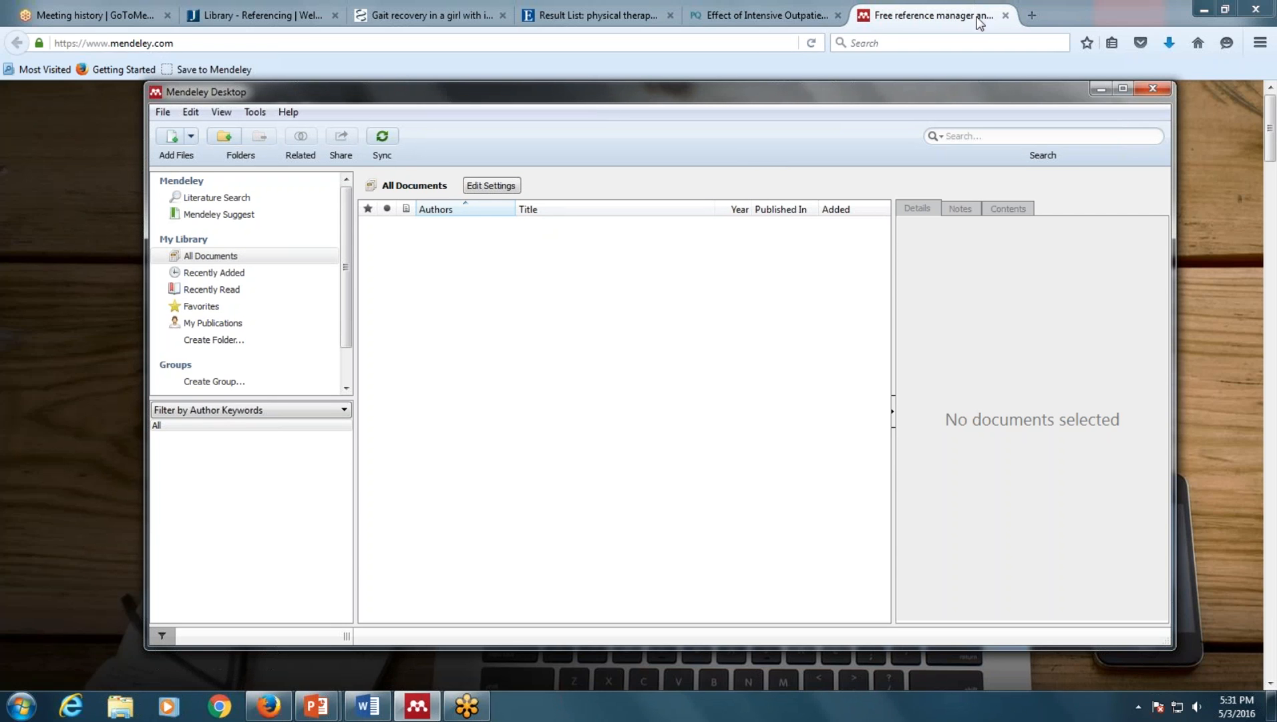
- Close the Mendeley website and launch Save to Mendeley on the PubMed article "Gait recovery in a girl with ischemic spinal cord stroke."
click(1006, 16)
click(456, 18)
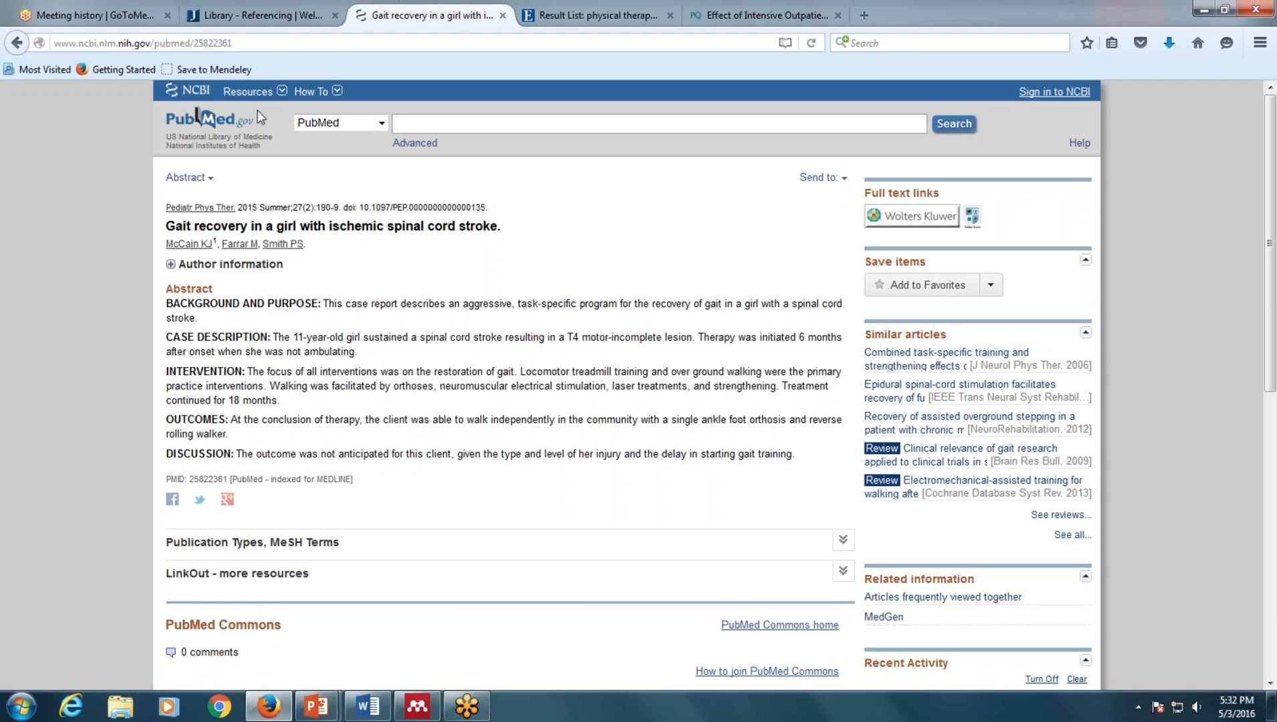
click(228, 74)
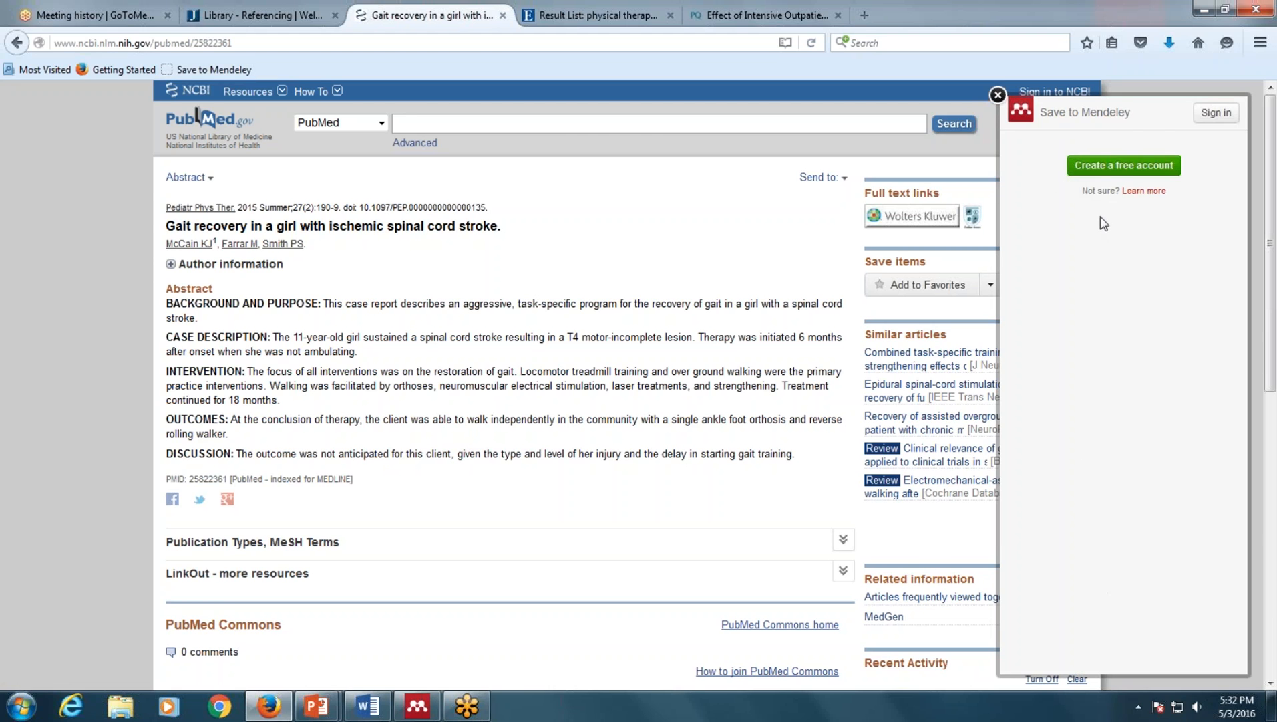
- Sign in to Mendeley with the account e-mail and password to save the PubMed article to the library
click(1215, 112)
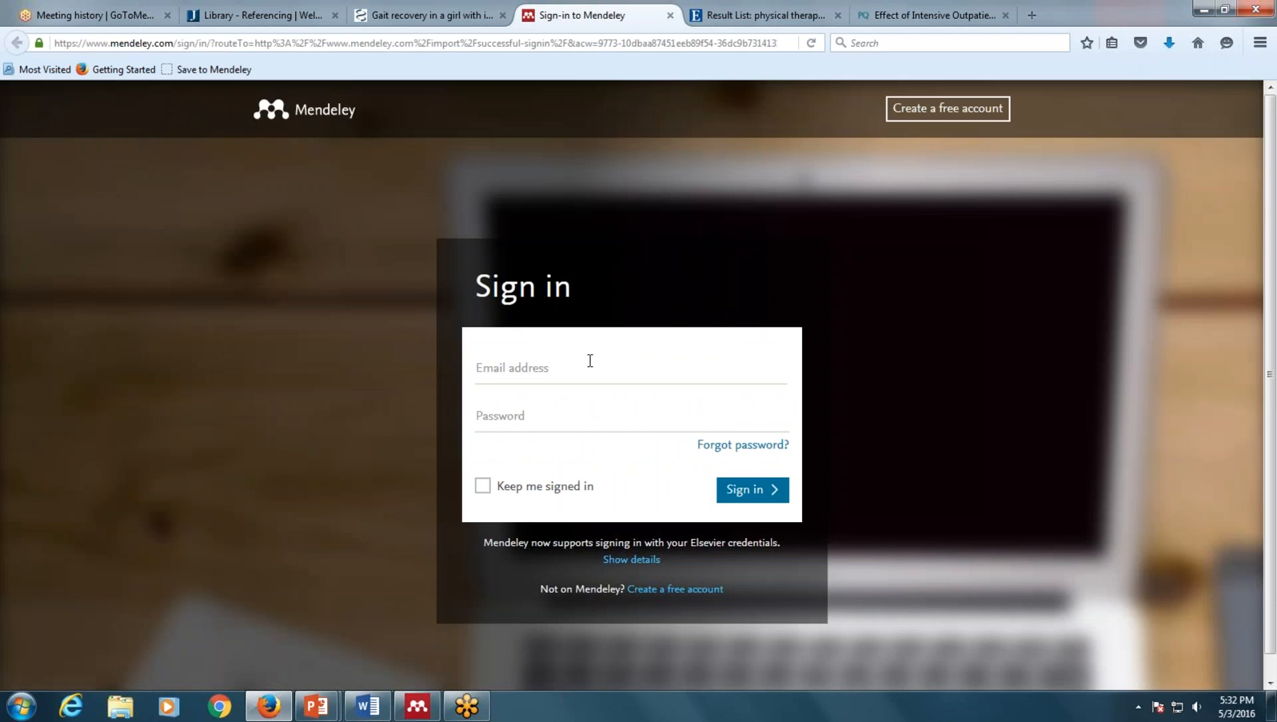
click(590, 360)
text(jc)
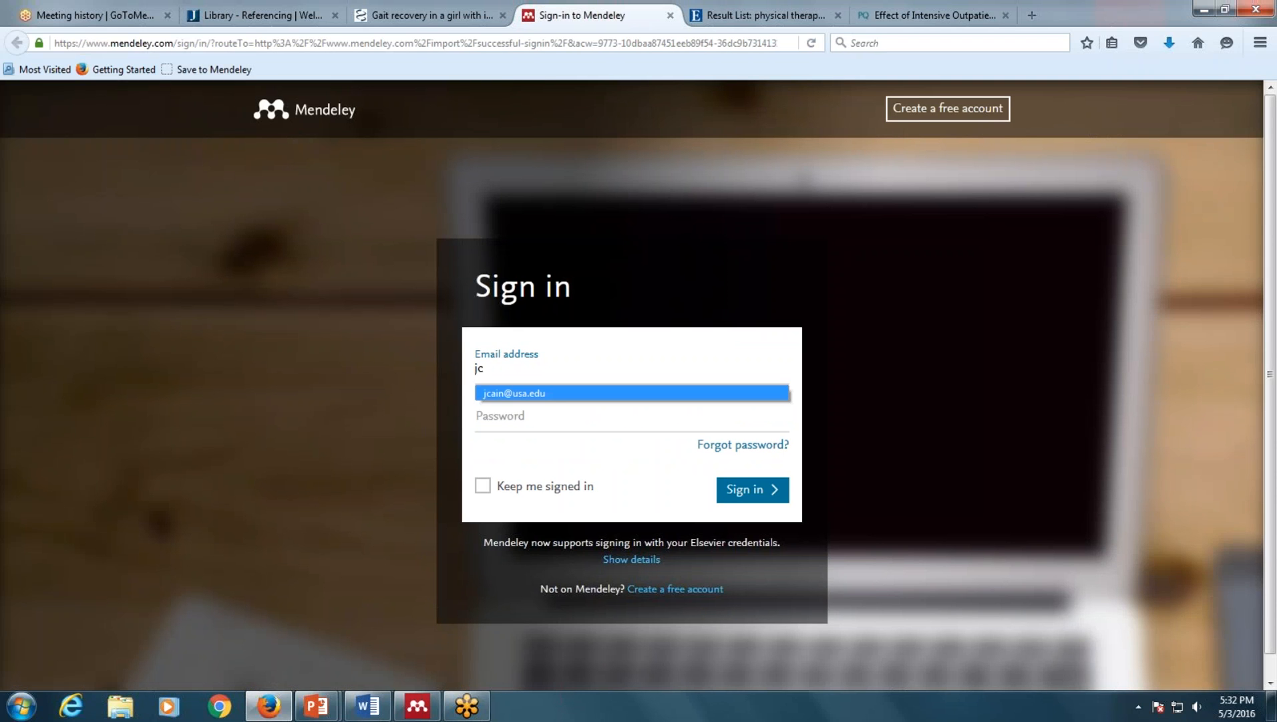
click(553, 396)
click(559, 417)
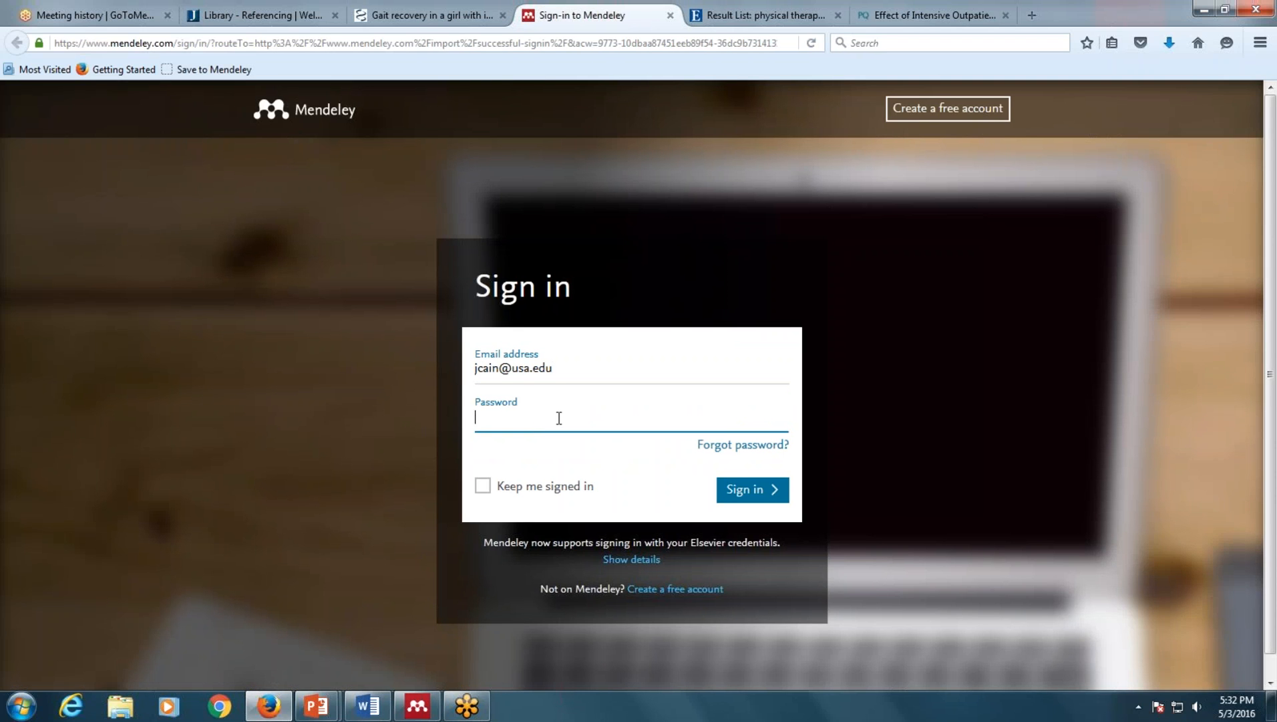
text(********)
key(Return)
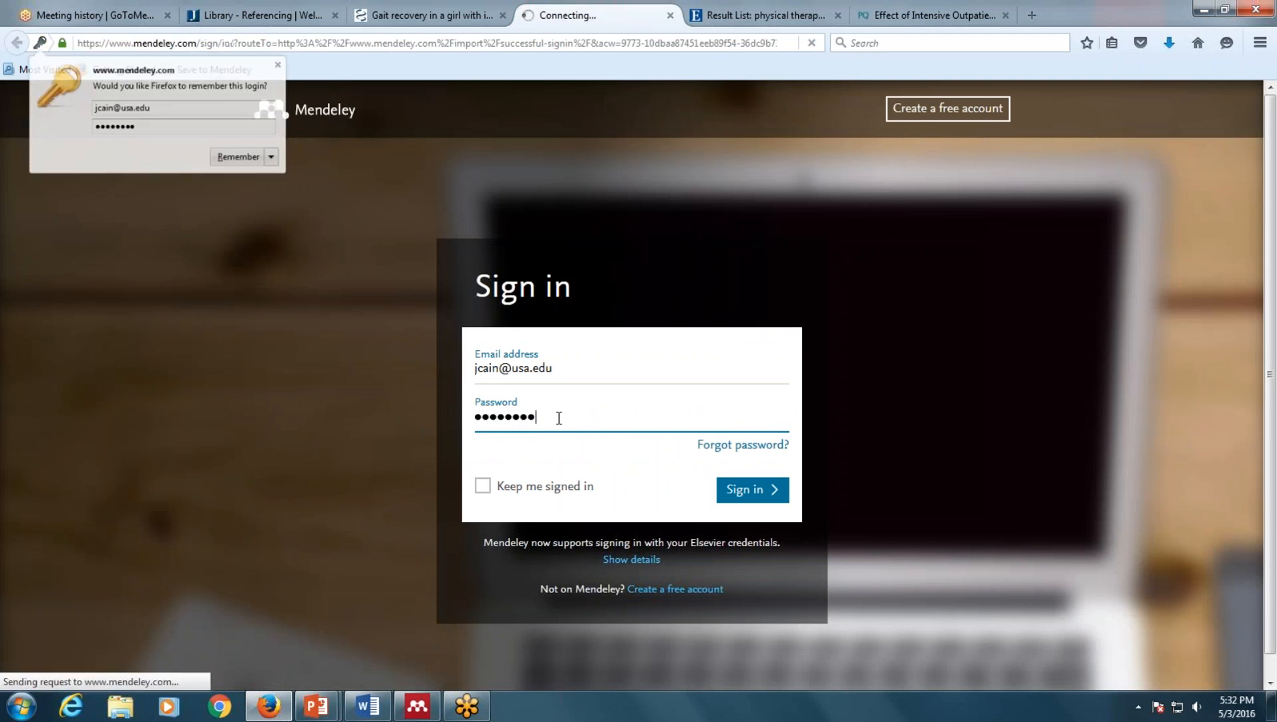
click(1053, 490)
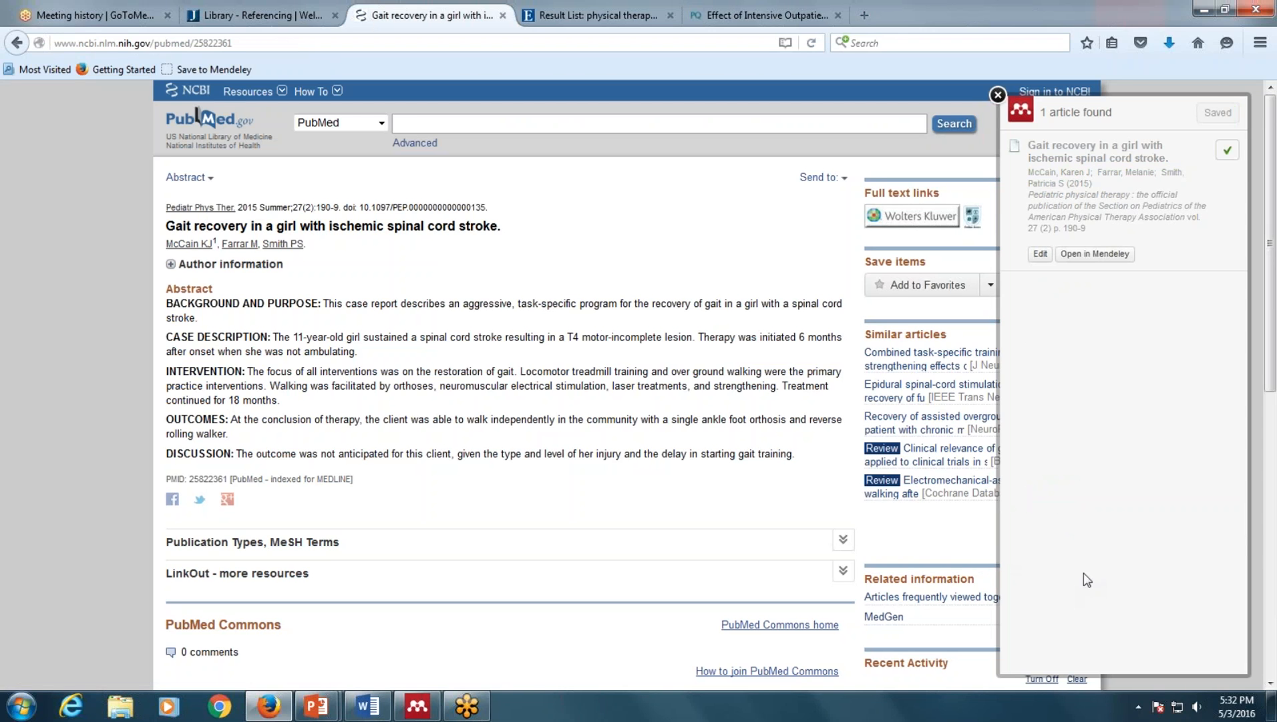
- Dismiss the web importer, sync the Mendeley Desktop library and open the details of the imported gait recovery article
click(998, 95)
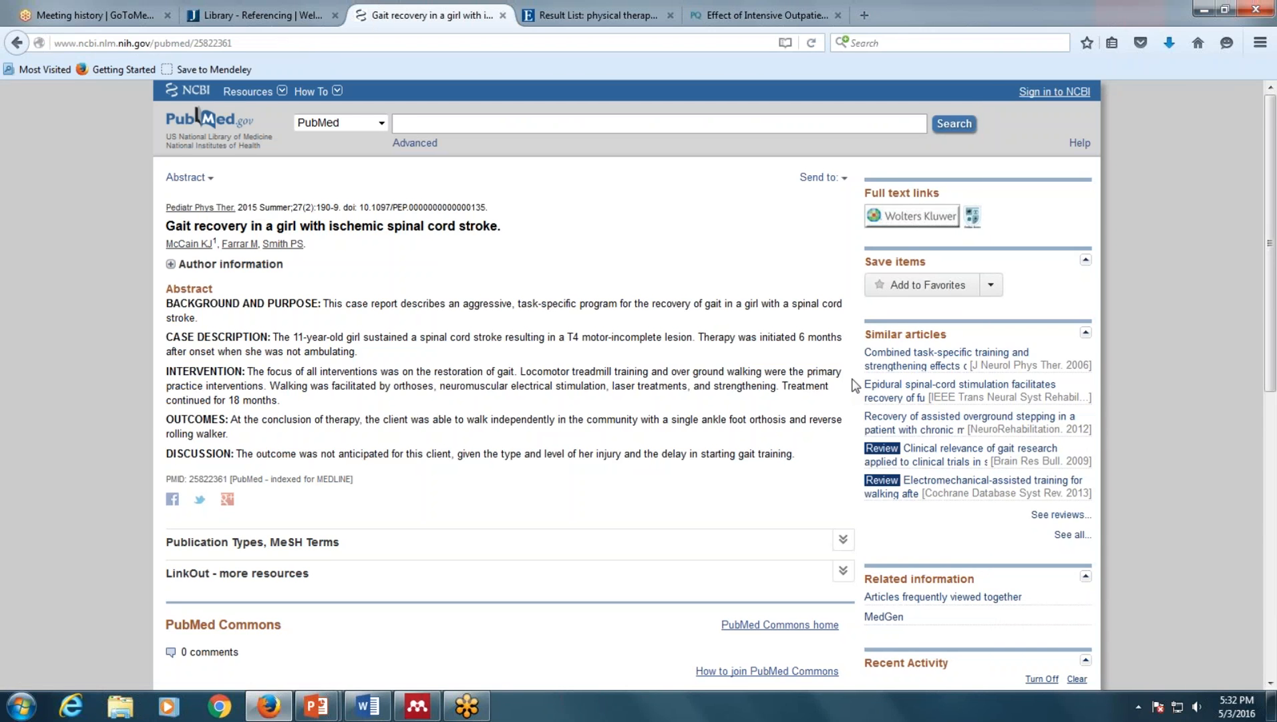
click(384, 139)
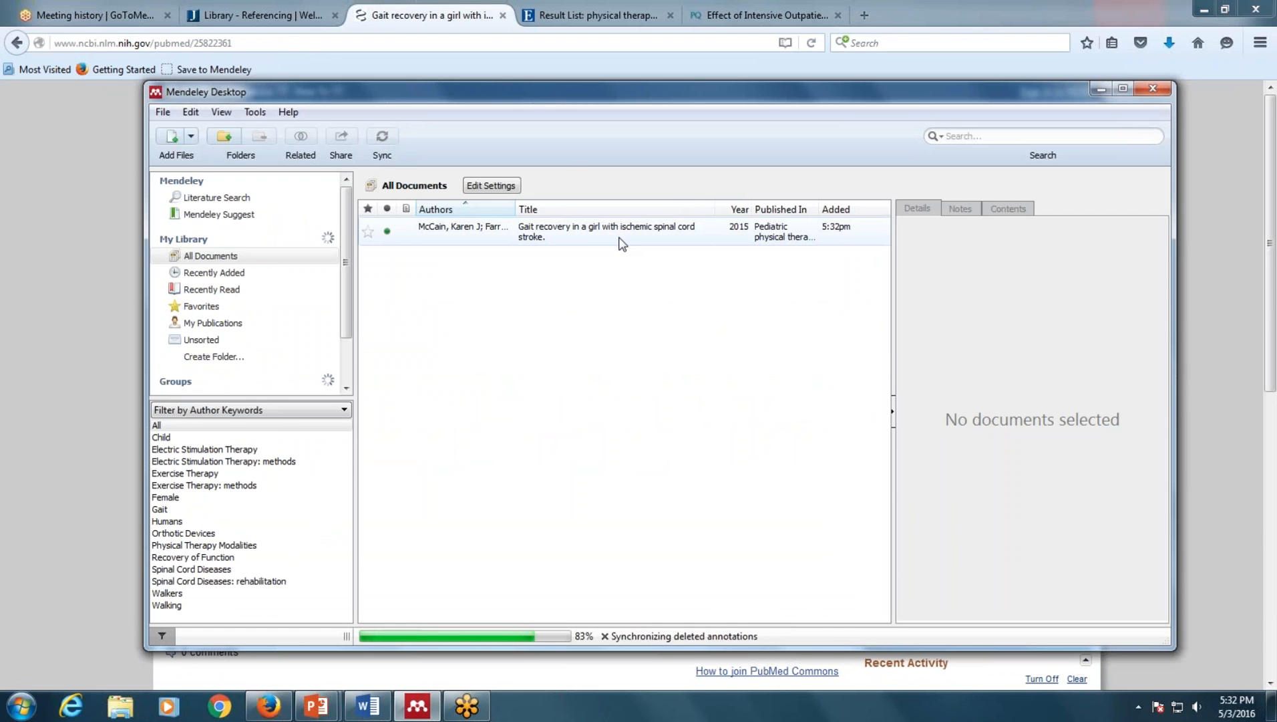
click(622, 243)
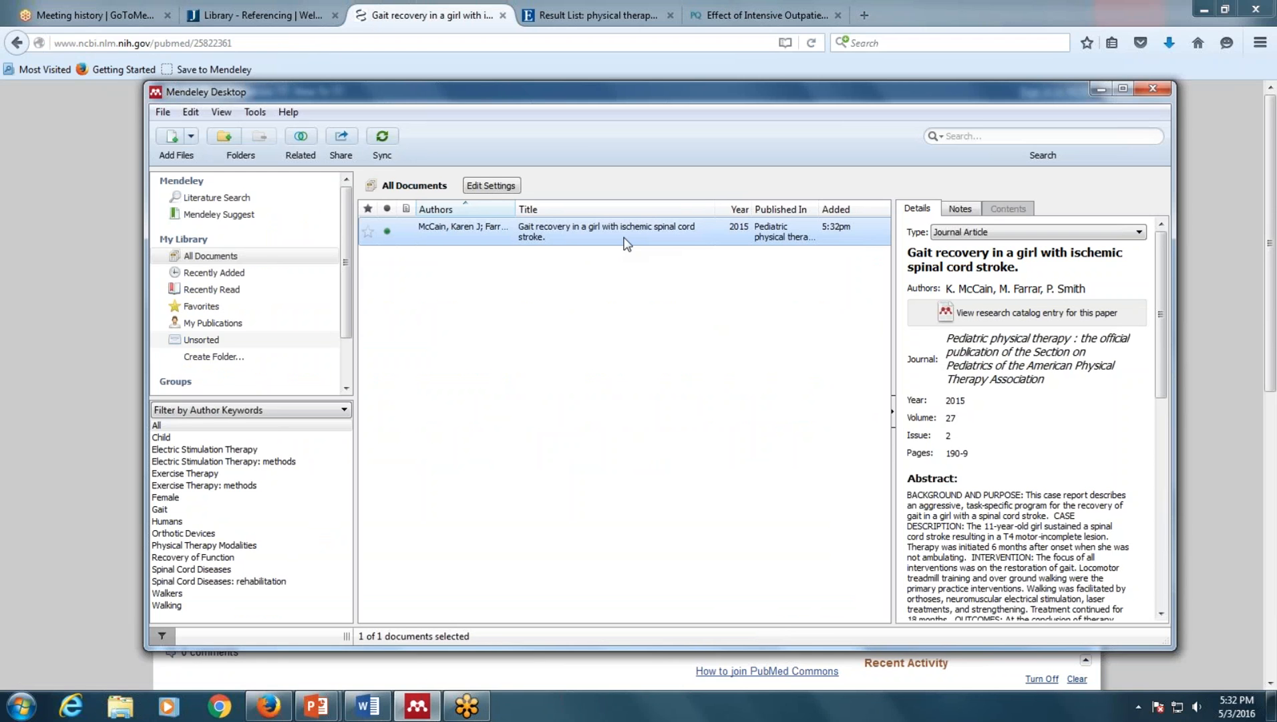
- Review the document types available for the imported article, leaving it as Journal Article
drag(658, 95, 627, 107)
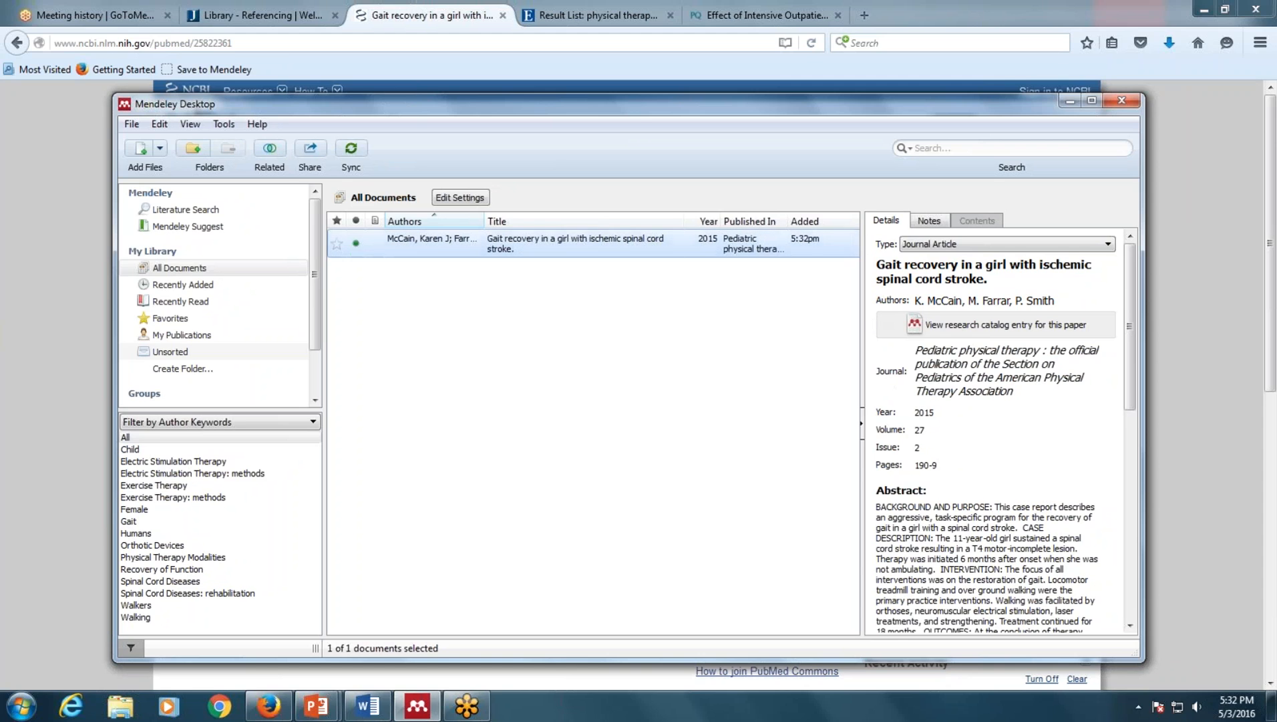
click(949, 247)
click(949, 252)
click(947, 248)
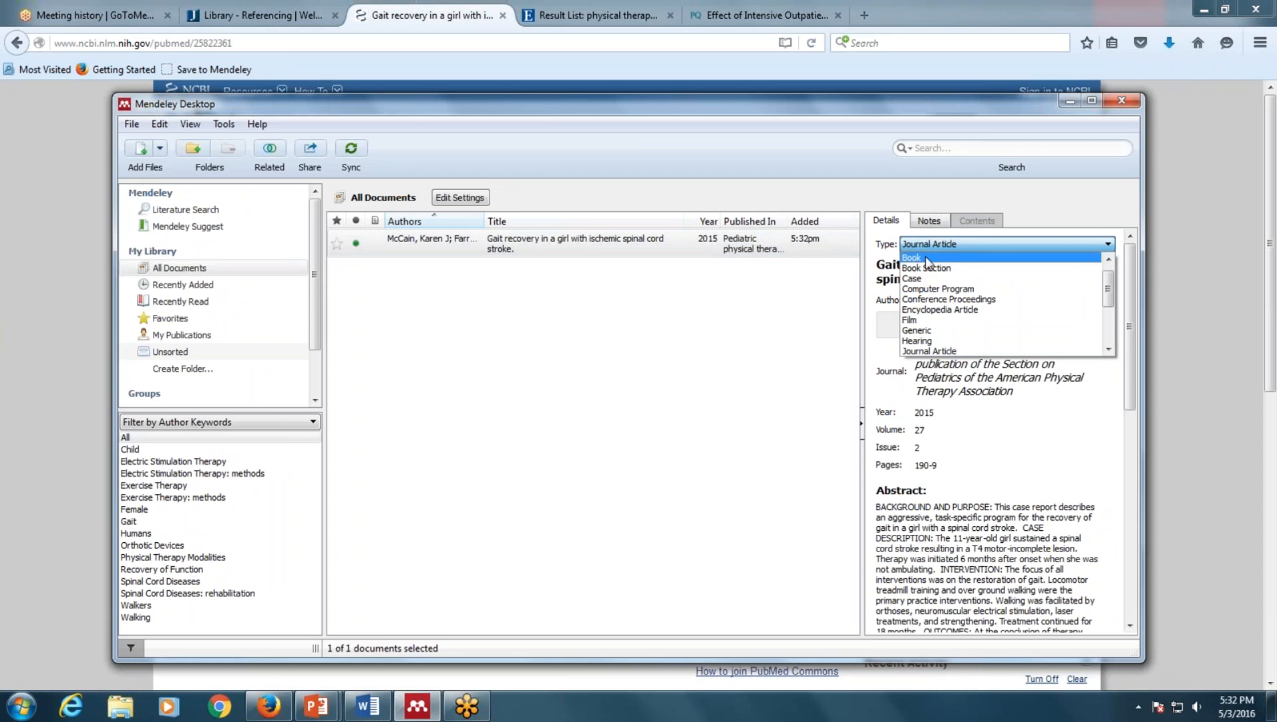
scroll(966, 316, down, 3)
scroll(966, 320, up, 3)
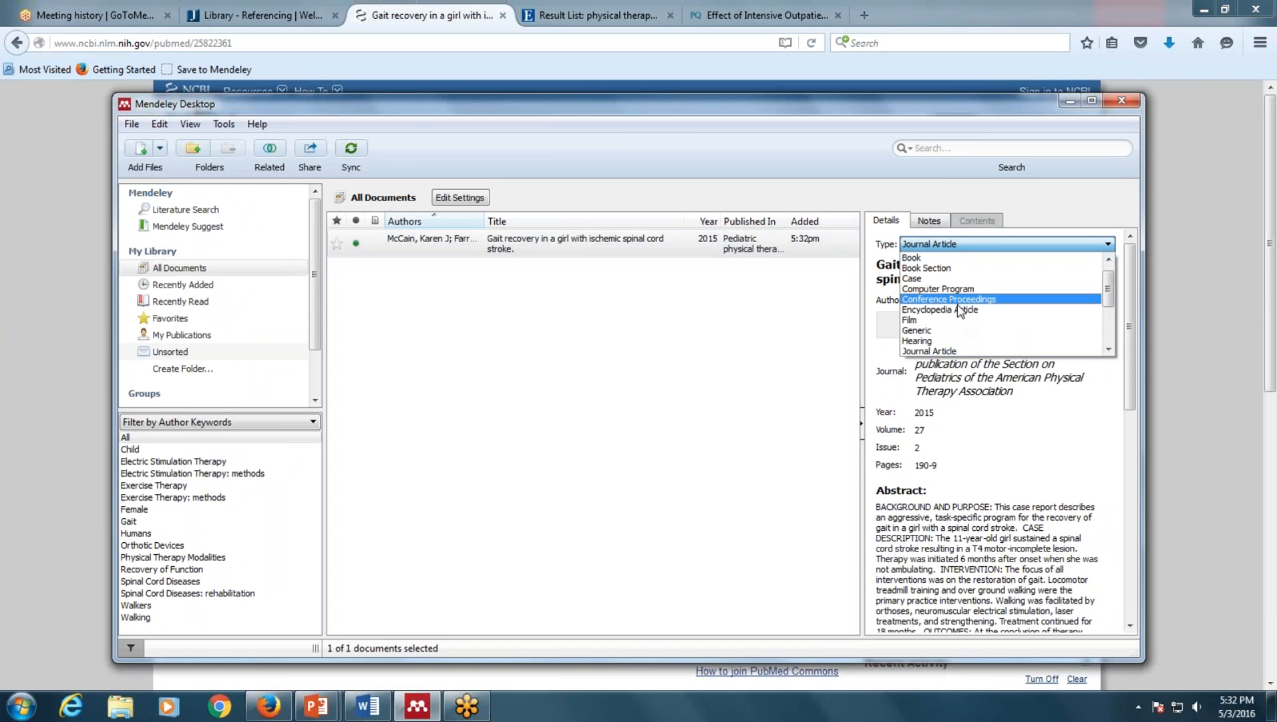
click(879, 248)
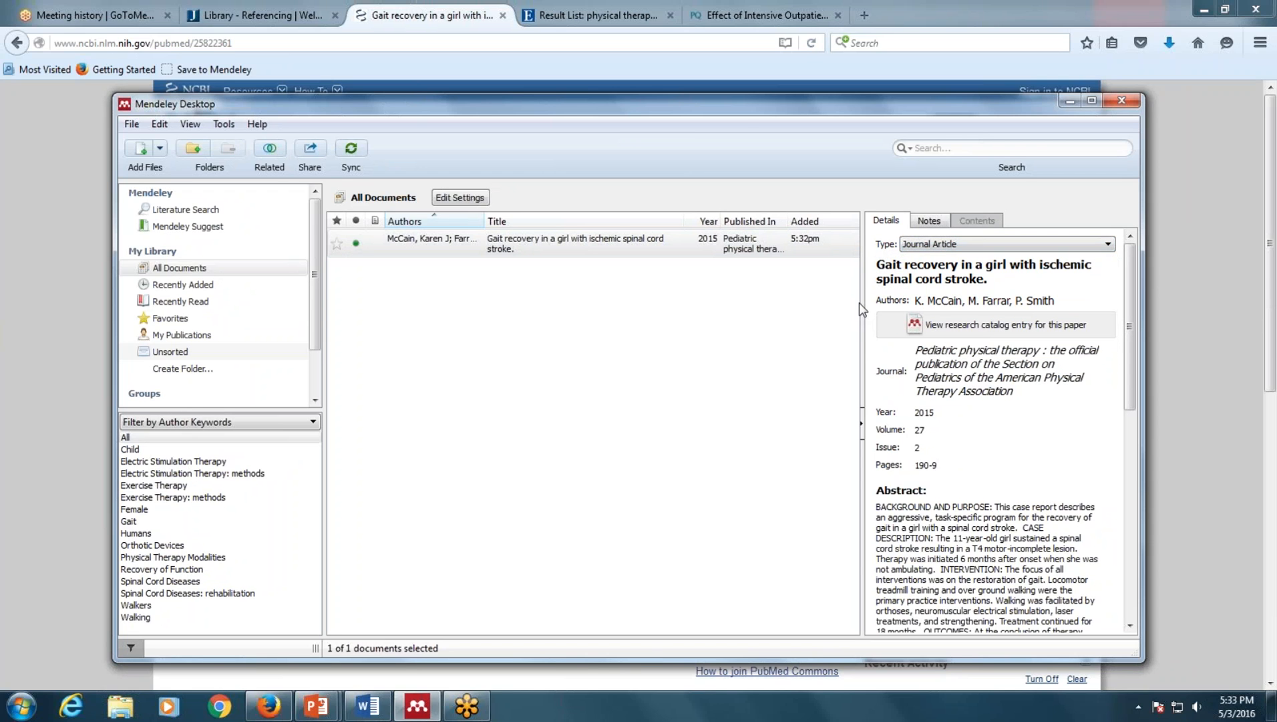
- Check the article's author names in its details against the PubMed record
drag(739, 111, 717, 267)
click(879, 440)
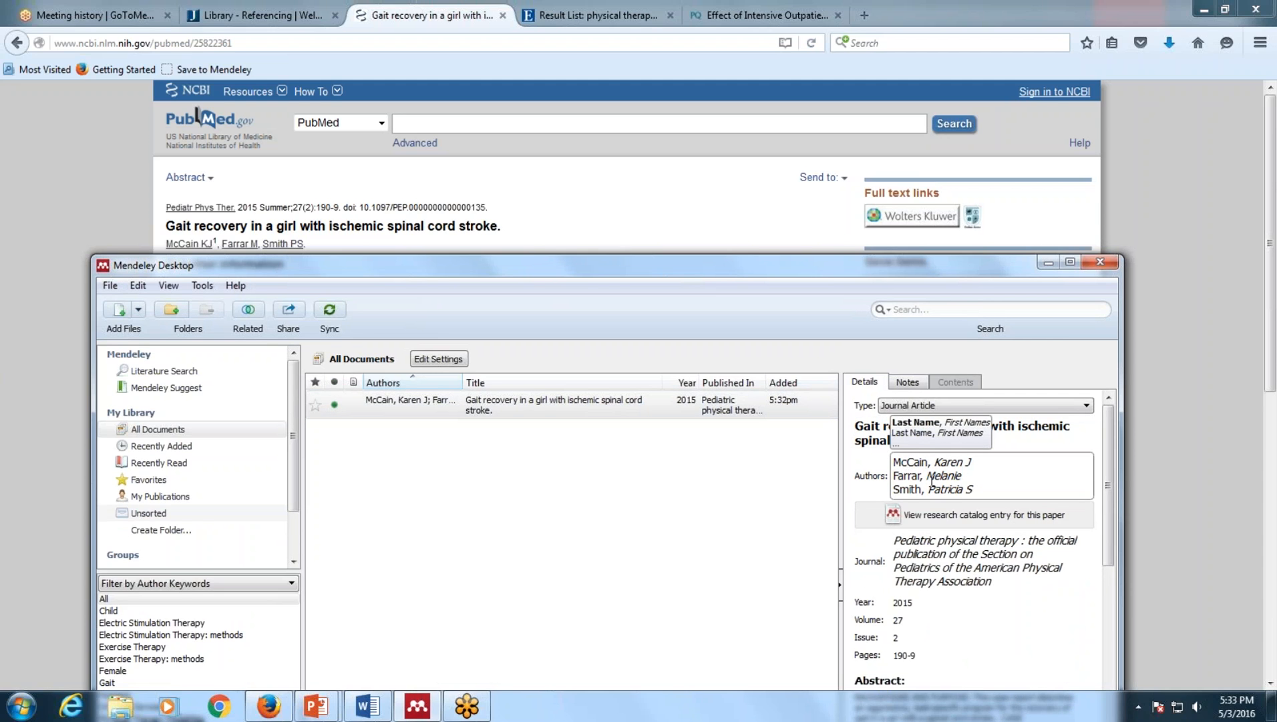
click(799, 522)
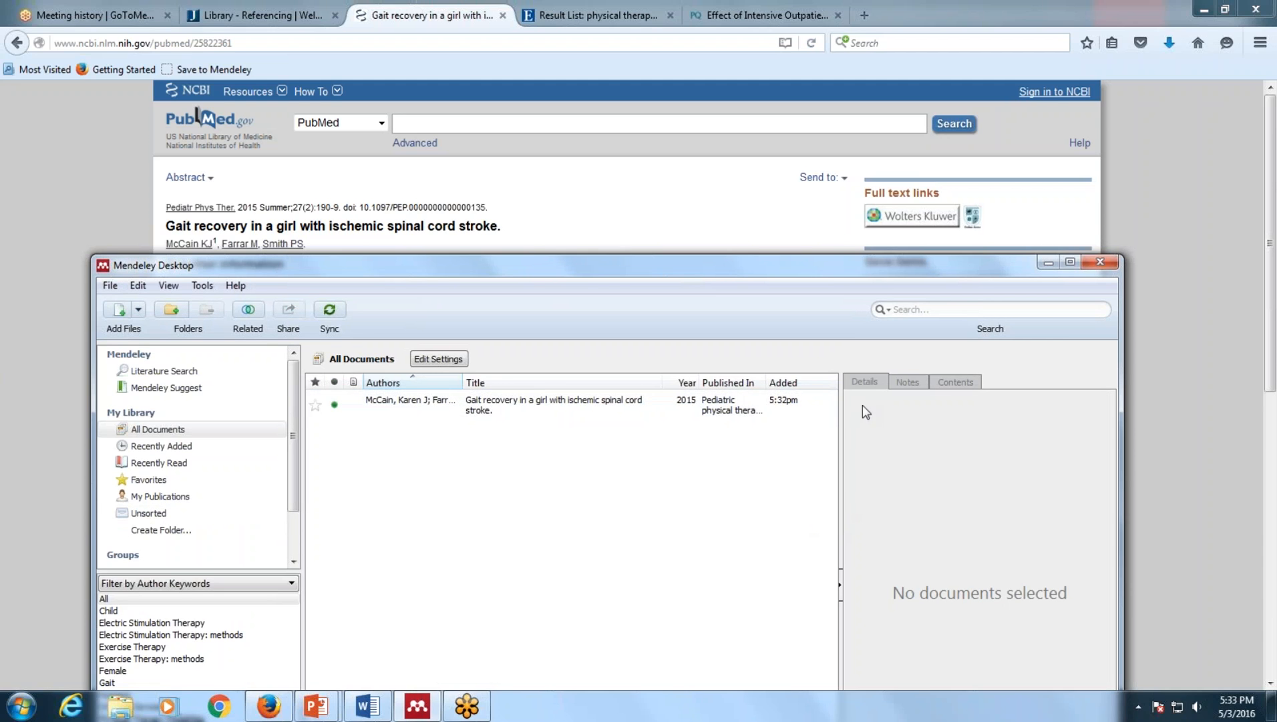
click(640, 404)
drag(847, 260, 852, 144)
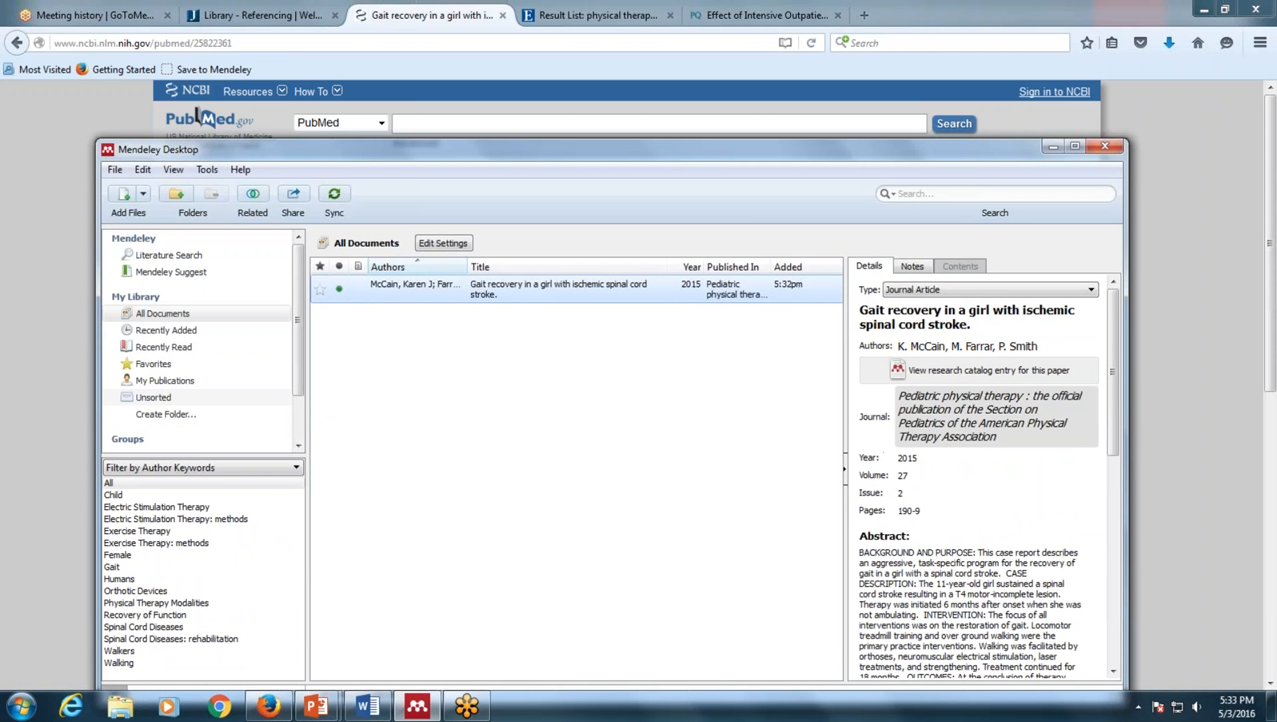
- Shorten the article's journal name to "Pediatric physical therapy" by deleting the subtitle after it
drag(784, 151, 782, 273)
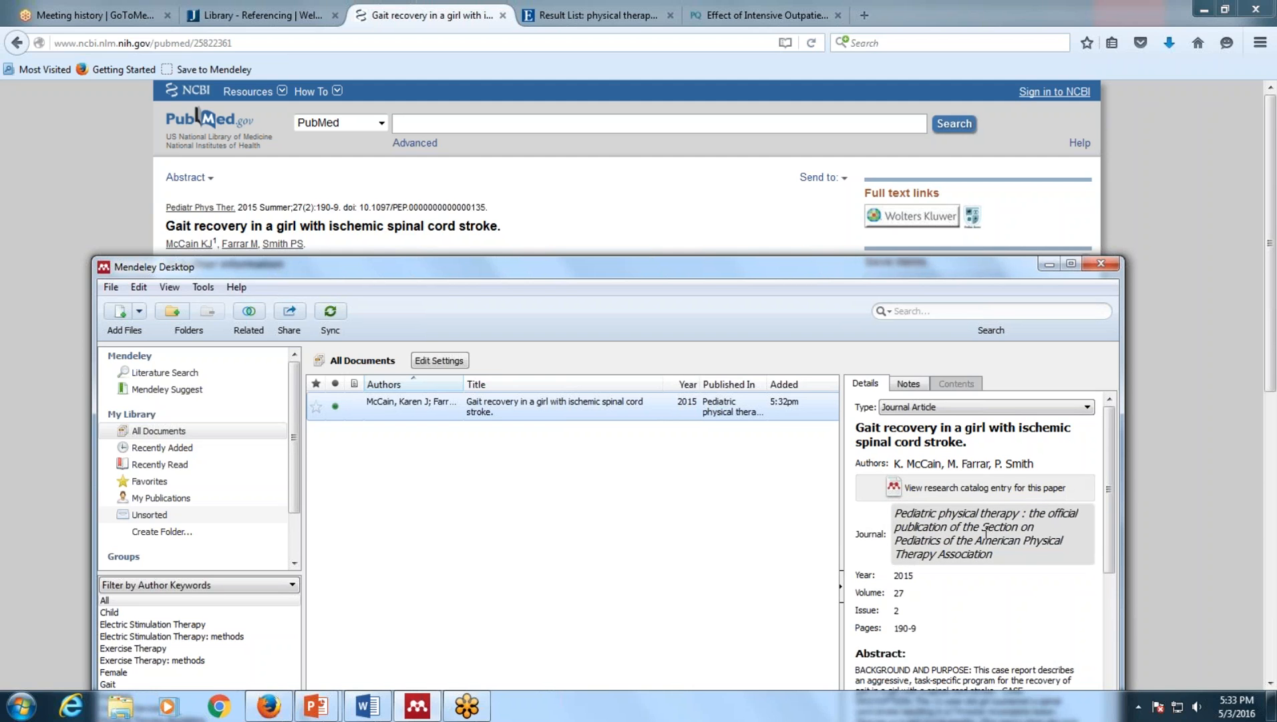
click(1016, 537)
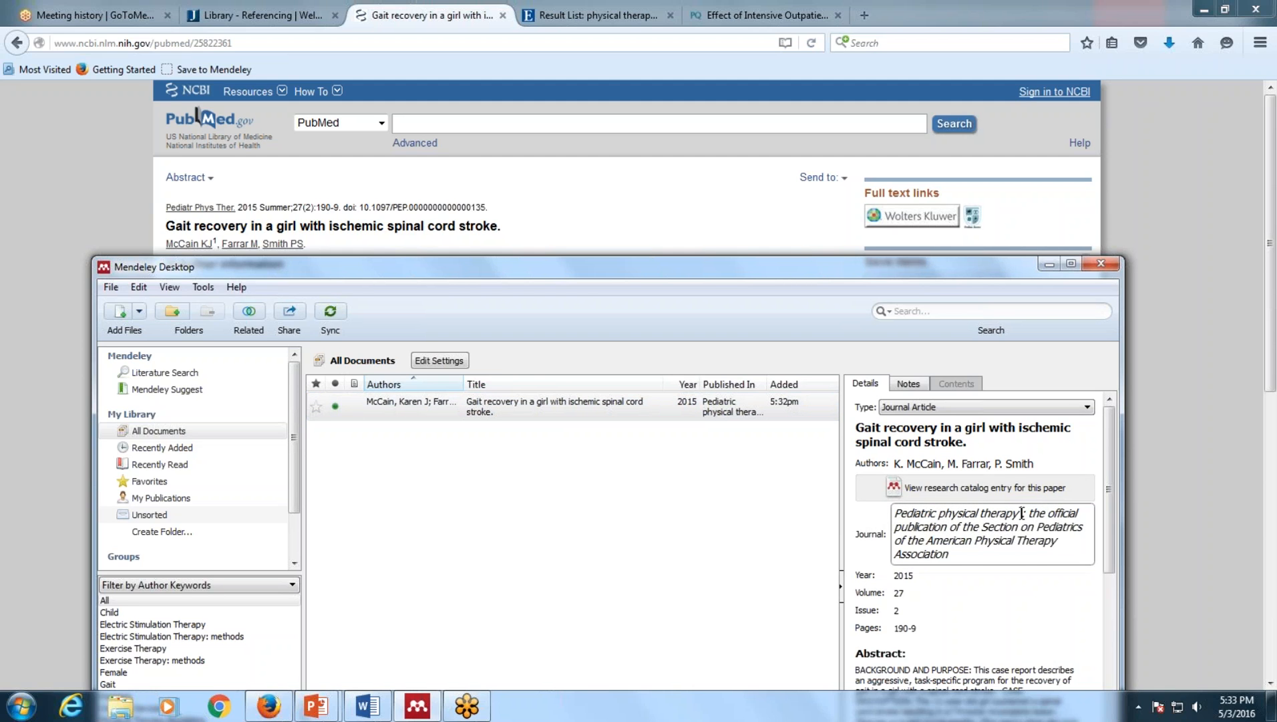
drag(1022, 512, 1039, 567)
key(BackSpace)
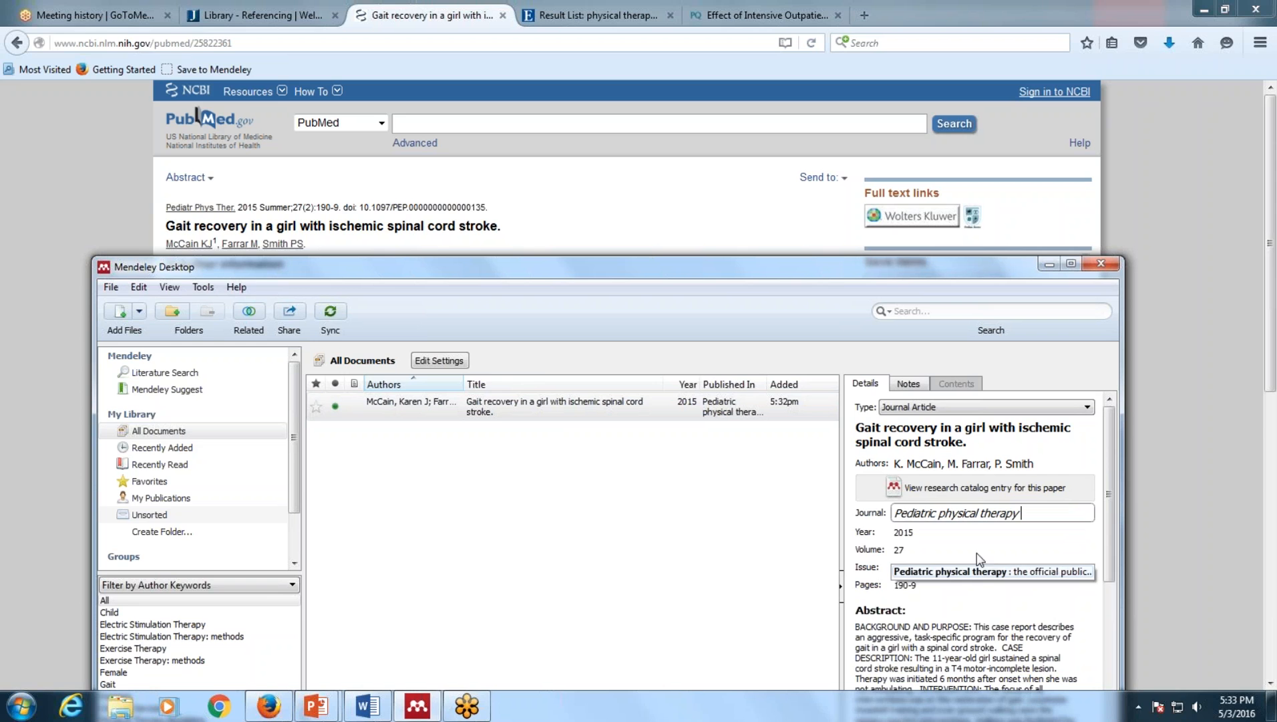
click(878, 528)
drag(786, 271, 786, 151)
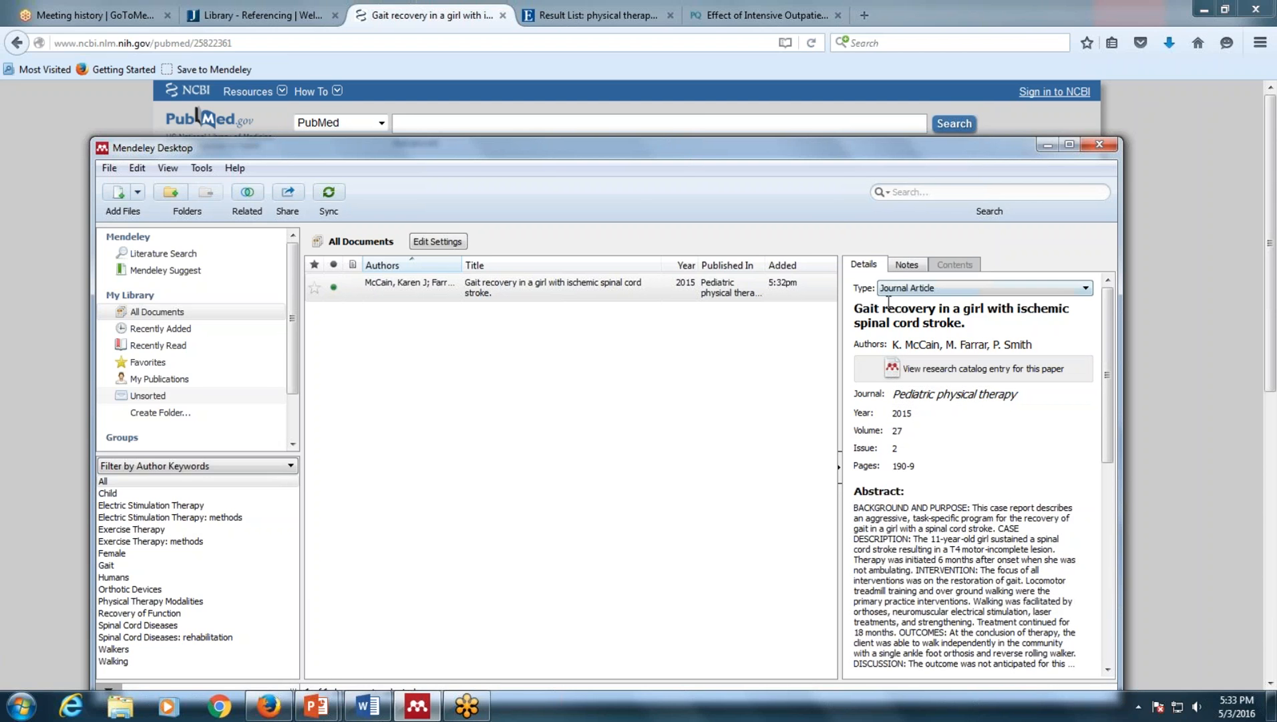
drag(848, 153, 869, 127)
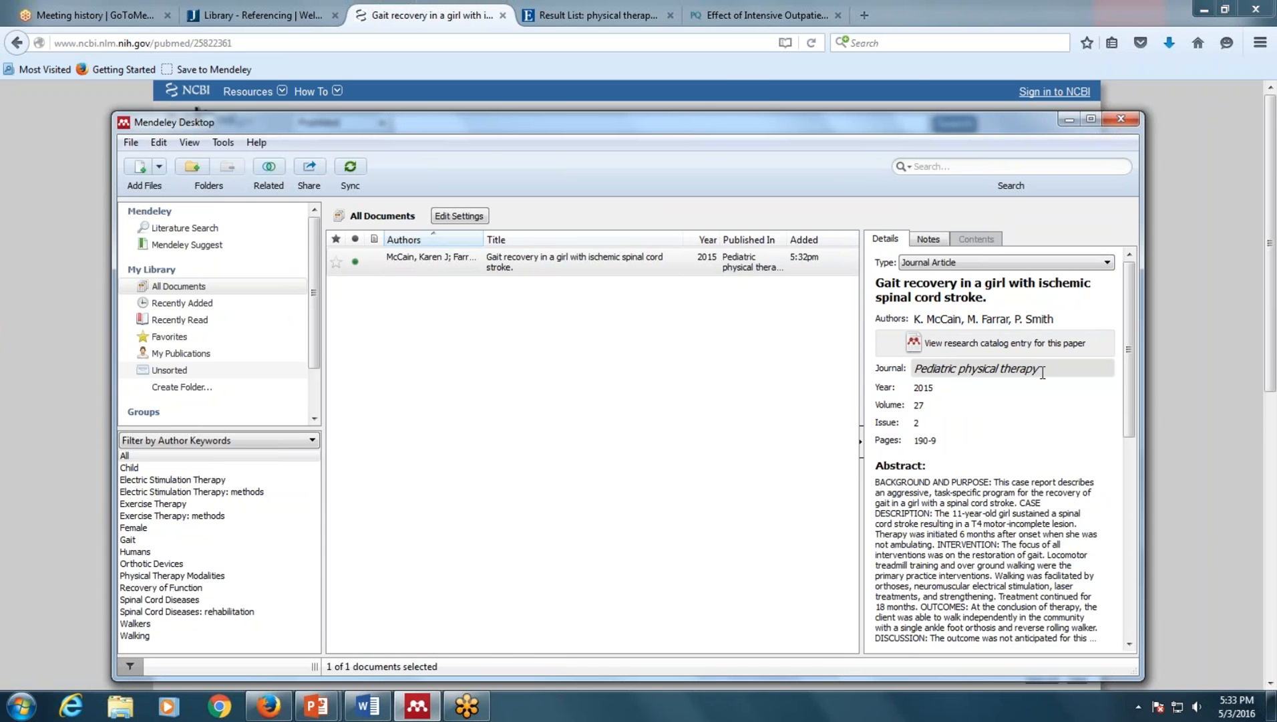
- Remove the period at the end of the article's title and return from the catalog page to the library
click(914, 386)
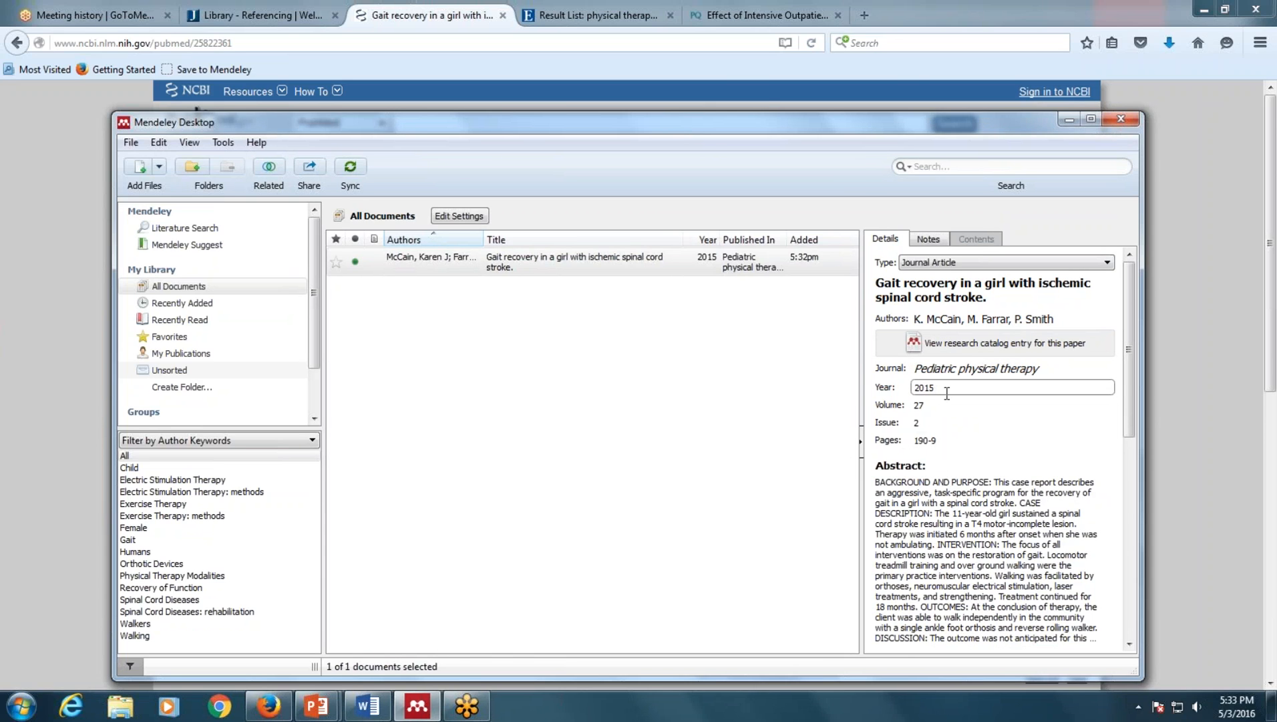
click(964, 298)
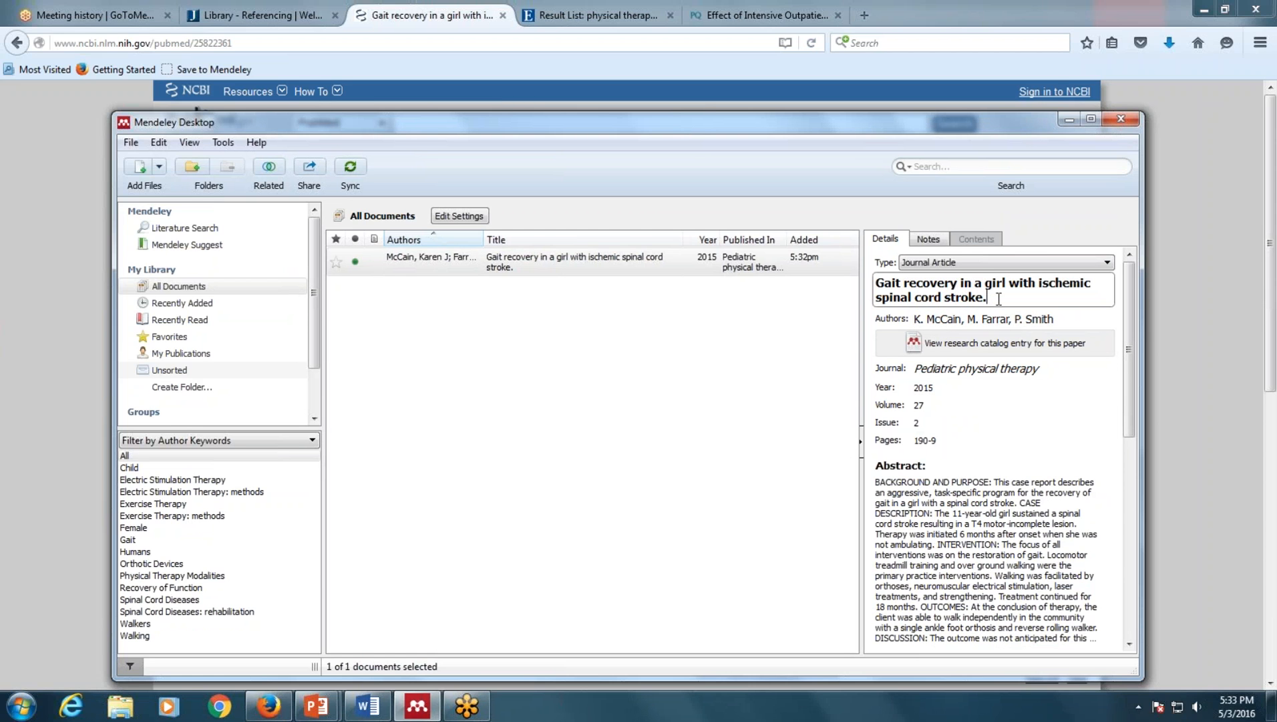
click(1003, 343)
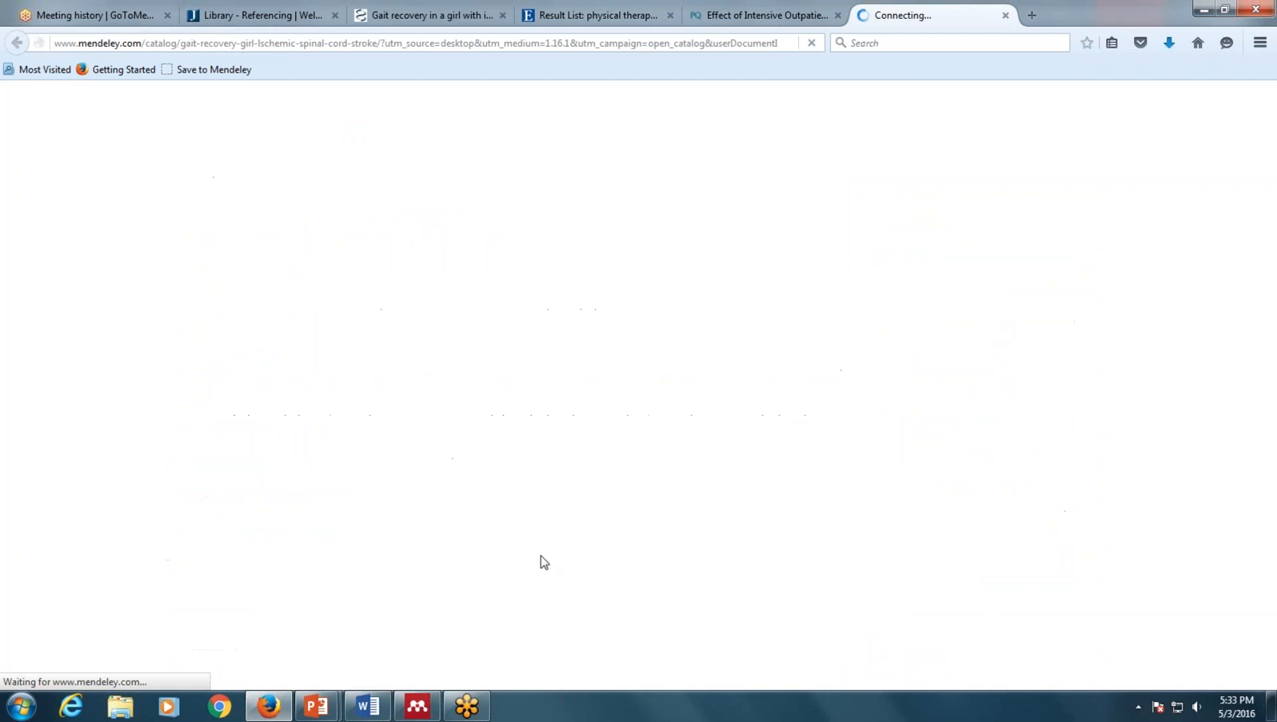
click(1006, 16)
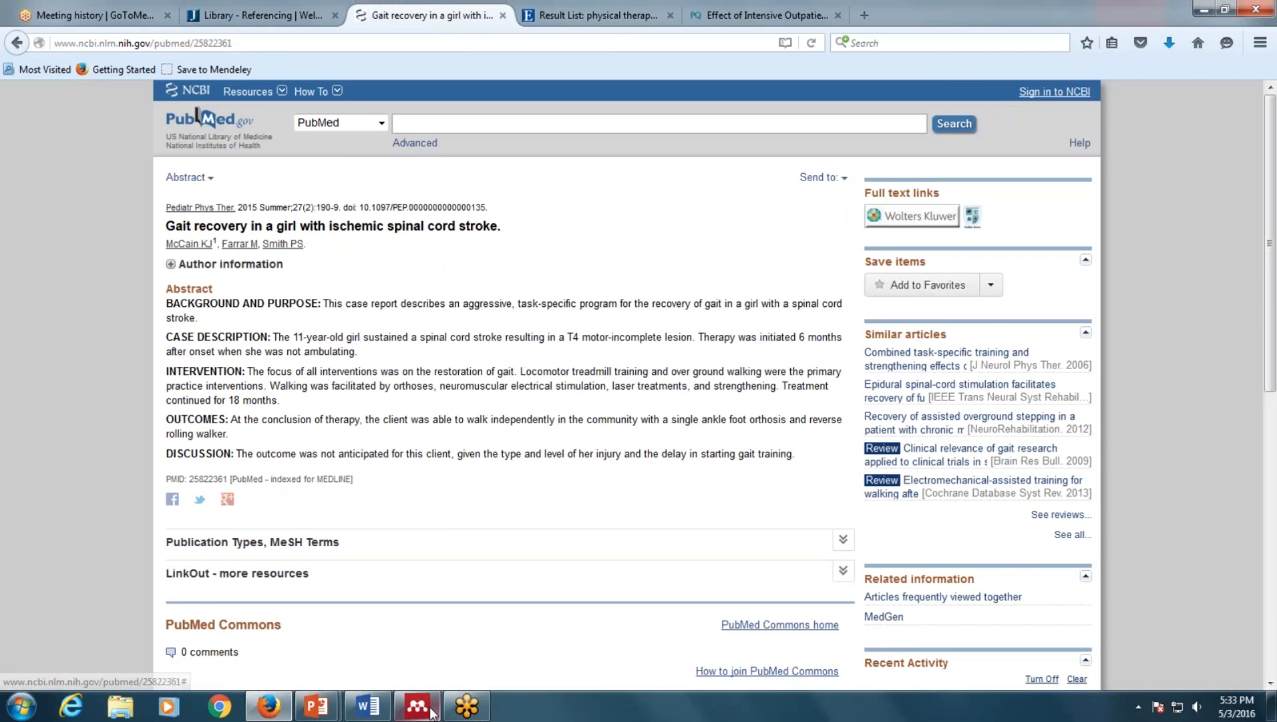
key(alt+Tab)
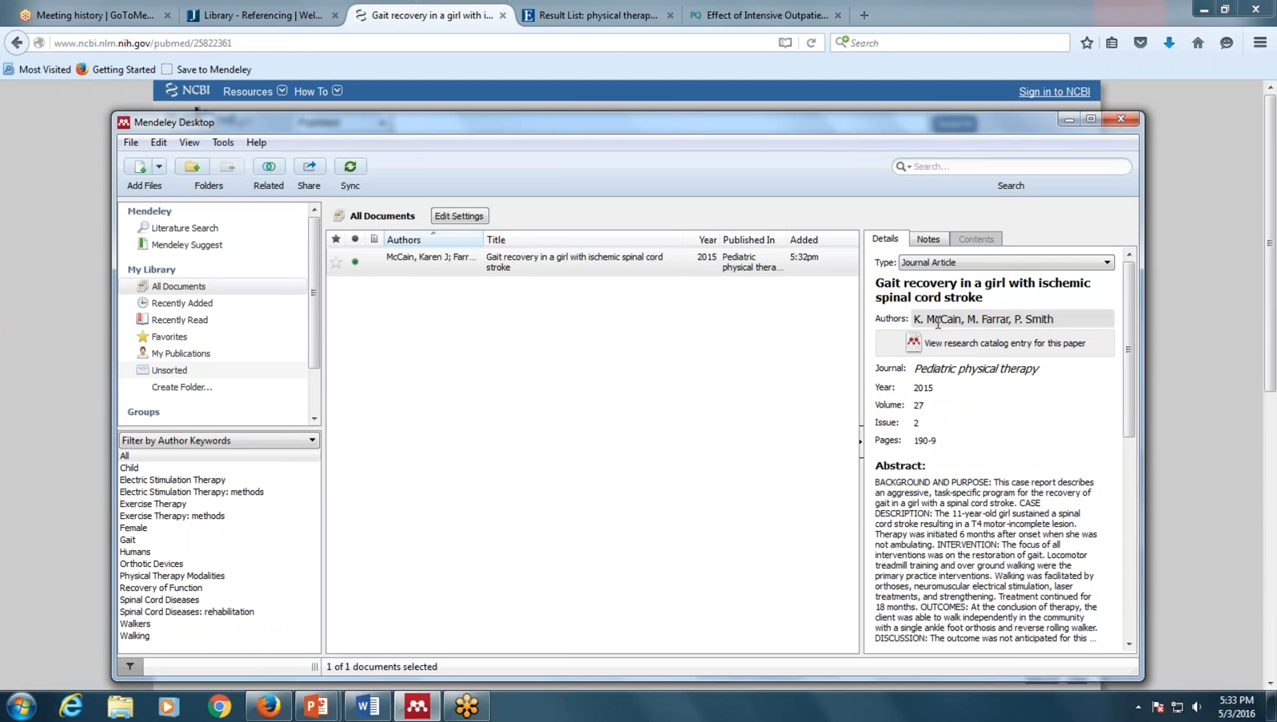
- Check how the article's author names are entered and review its remaining details down to the catalog IDs
click(938, 323)
click(1017, 346)
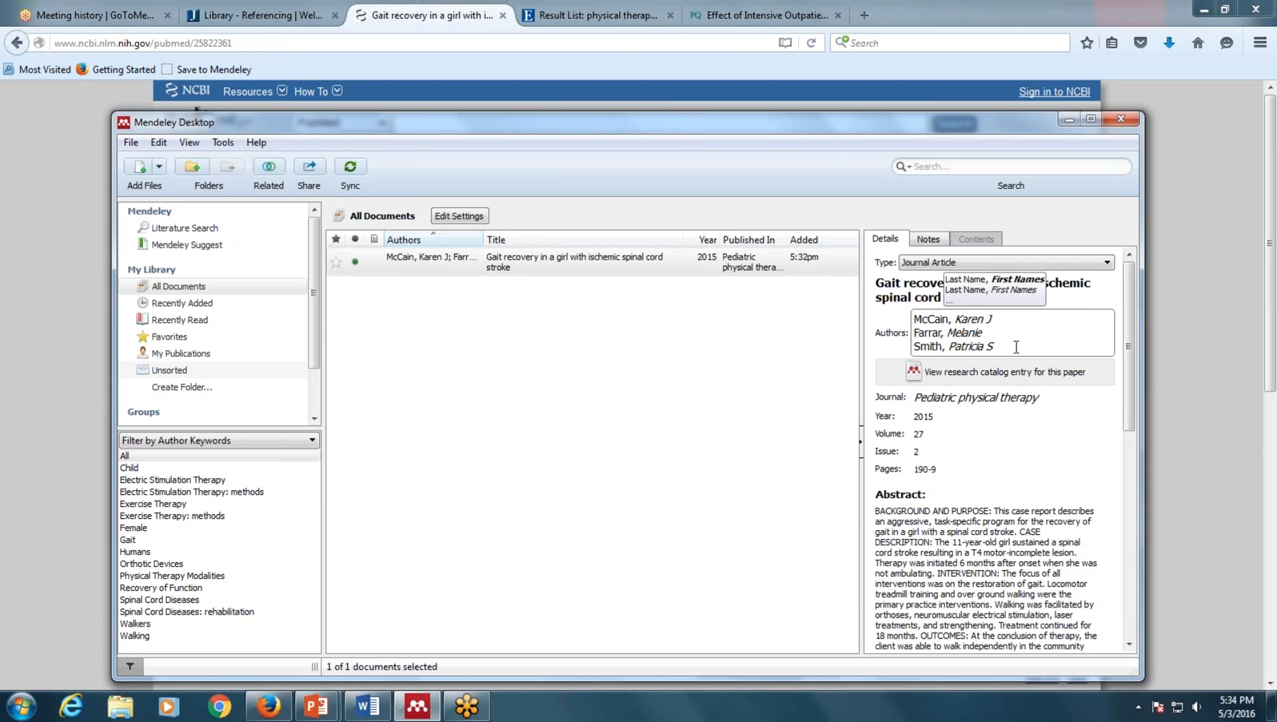
key(Return)
click(900, 354)
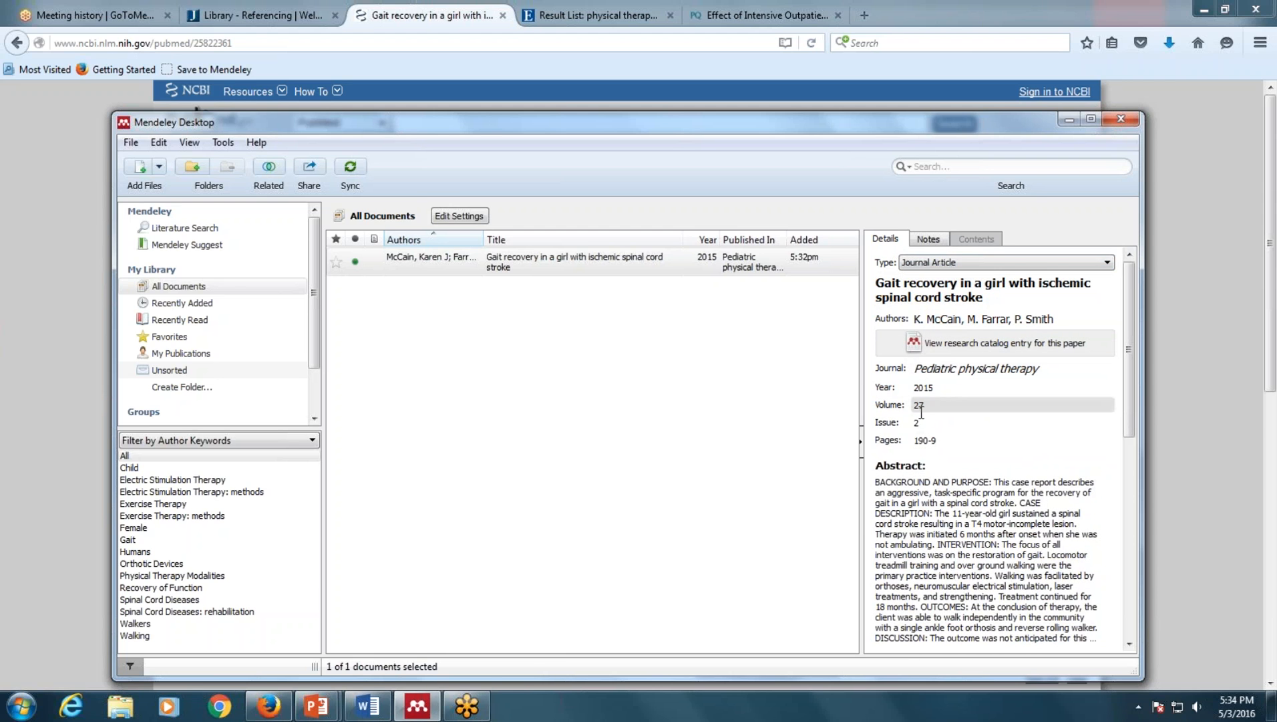
scroll(958, 436, down, 10)
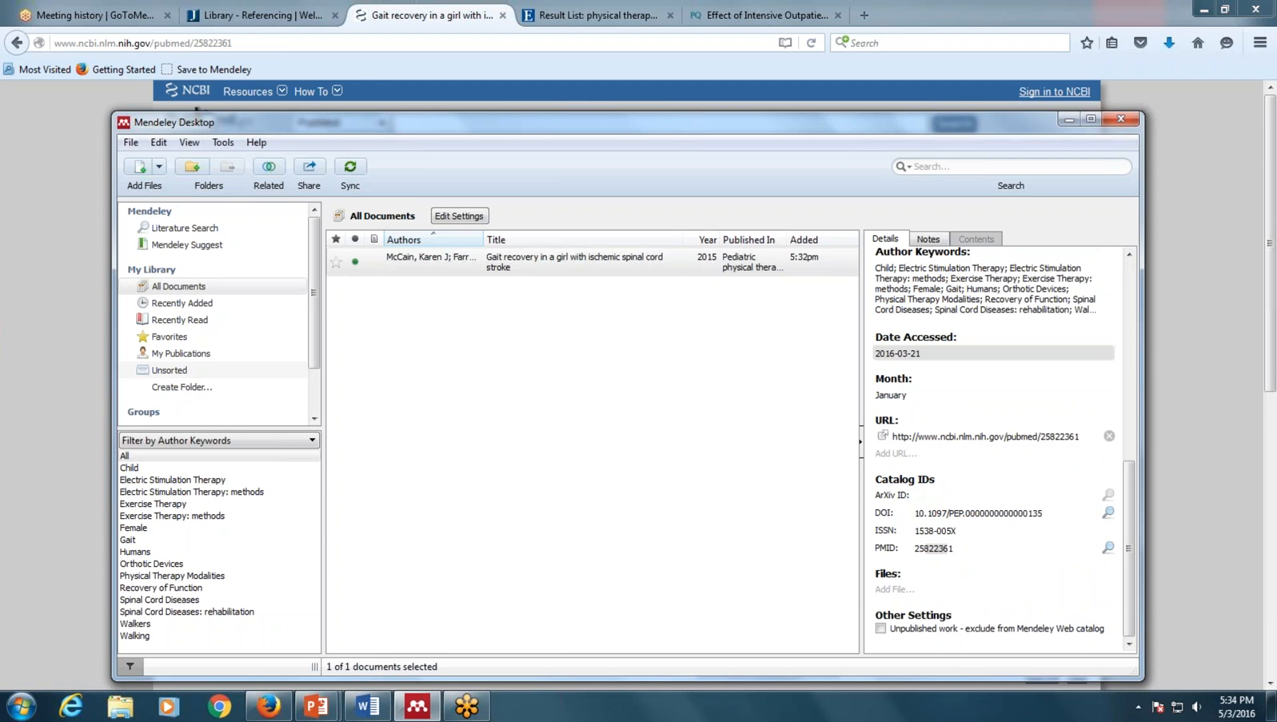
scroll(974, 345, up, 5)
scroll(968, 405, up, 3)
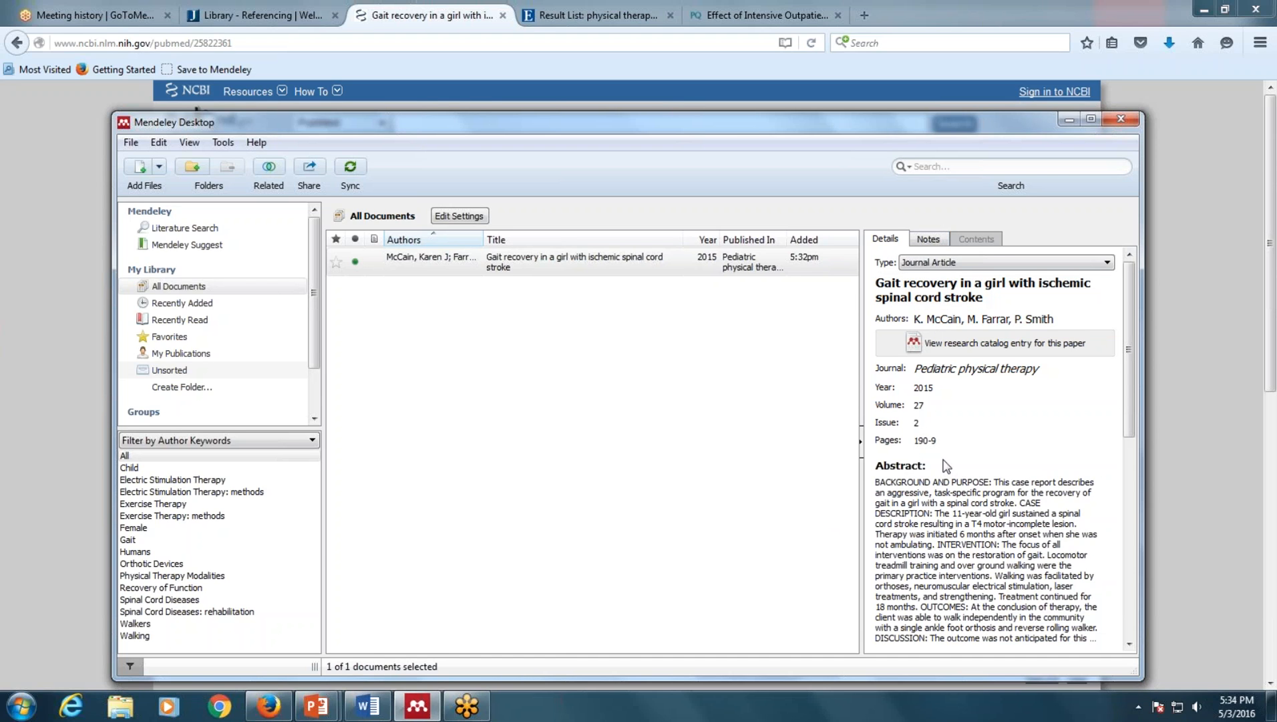
- Open the file chooser for attaching a file to the gait recovery article and go to the Desktop folder
drag(687, 130, 663, 117)
scroll(947, 387, down, 10)
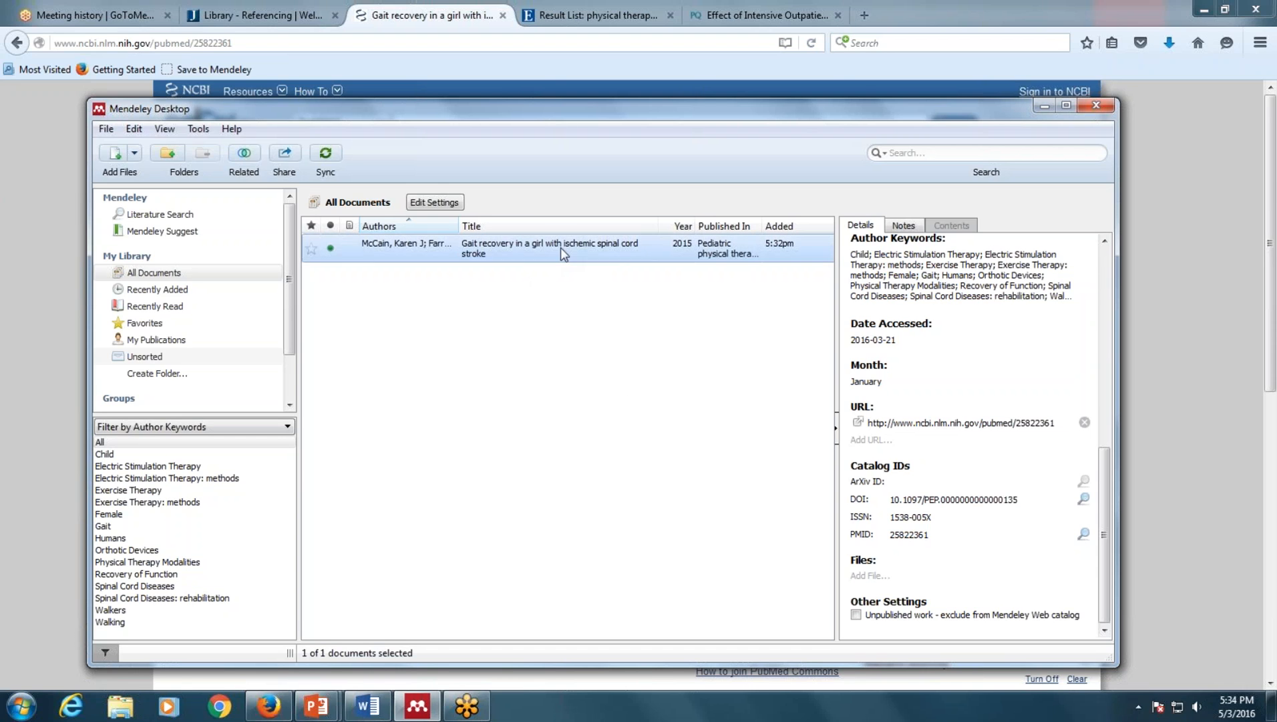
drag(657, 107, 683, 336)
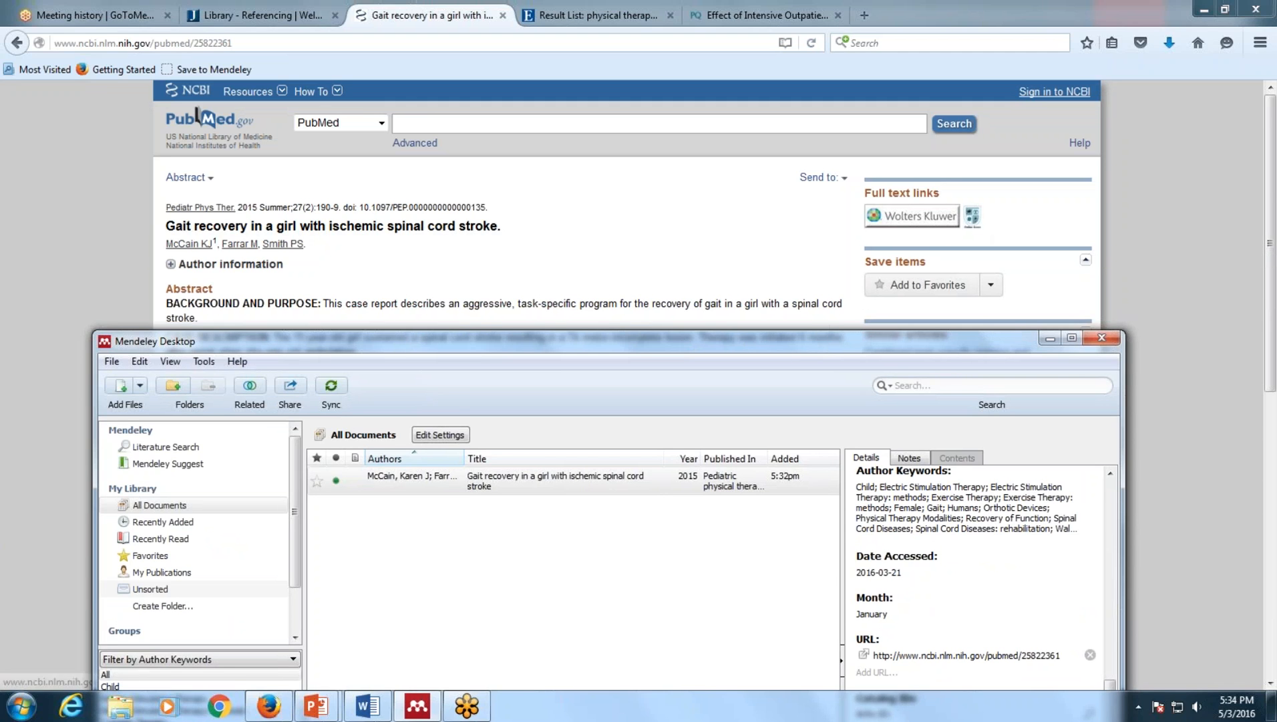
drag(803, 340, 794, 113)
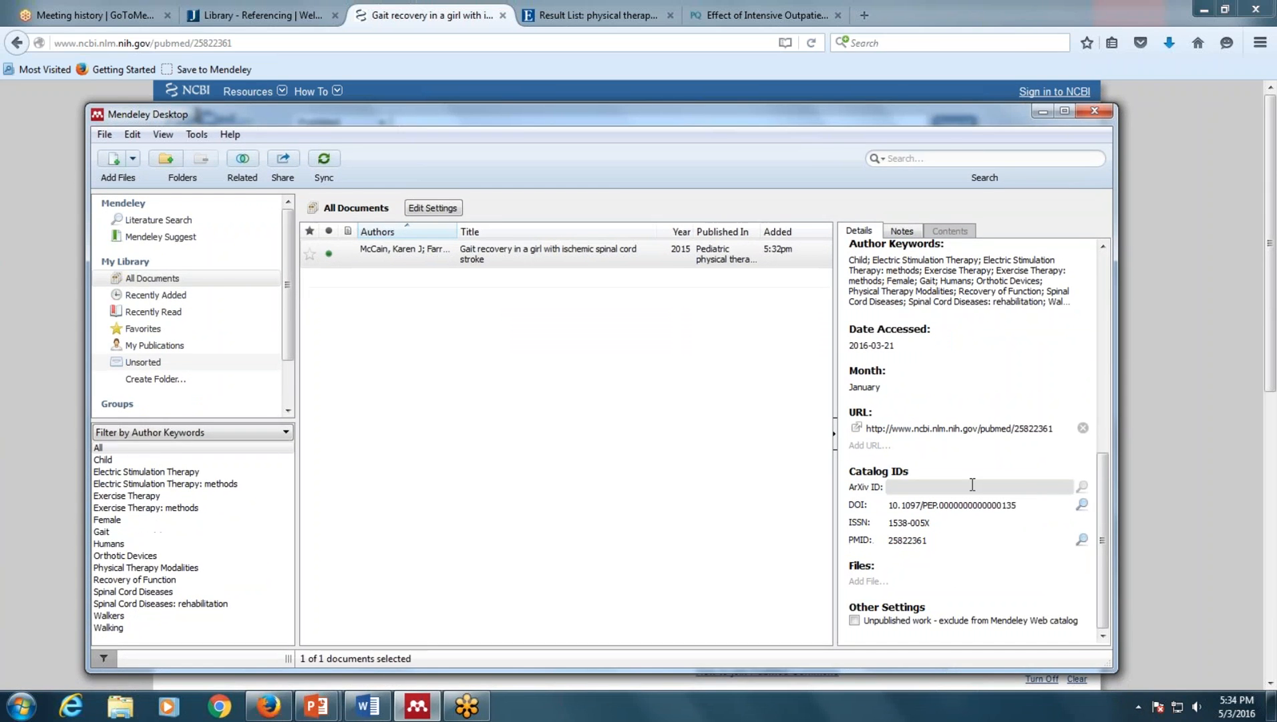
click(865, 581)
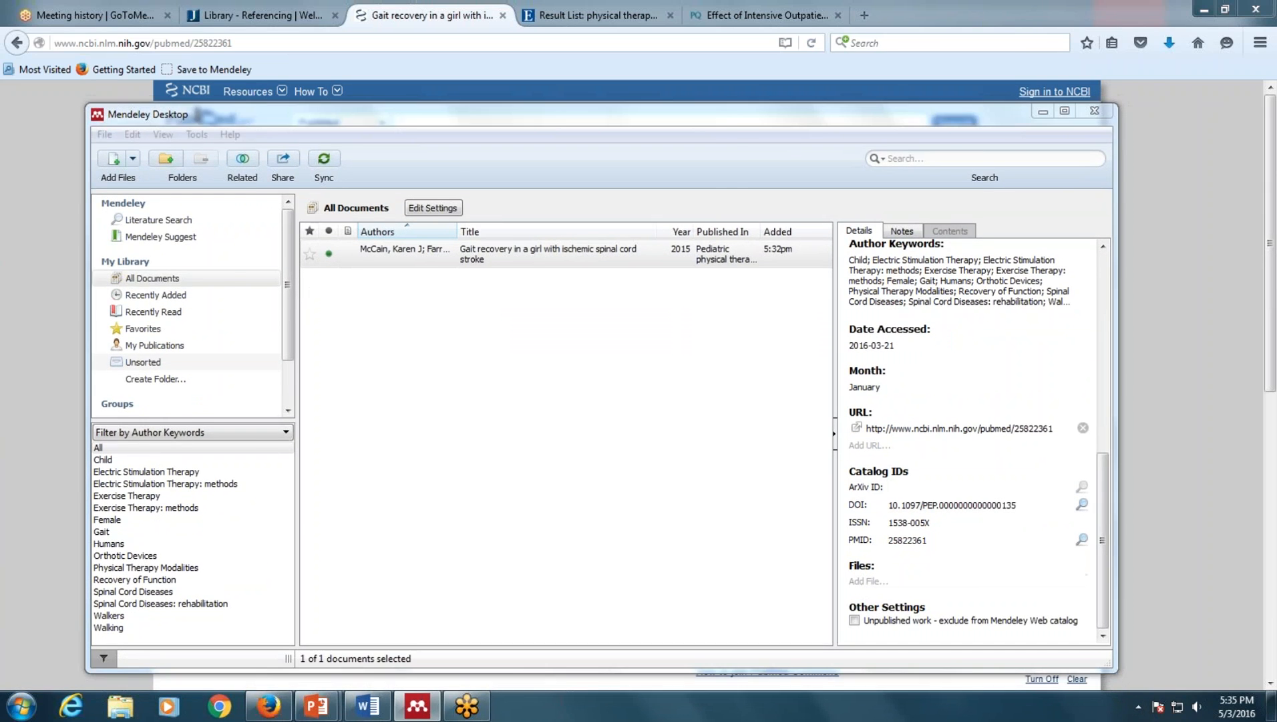
click(155, 235)
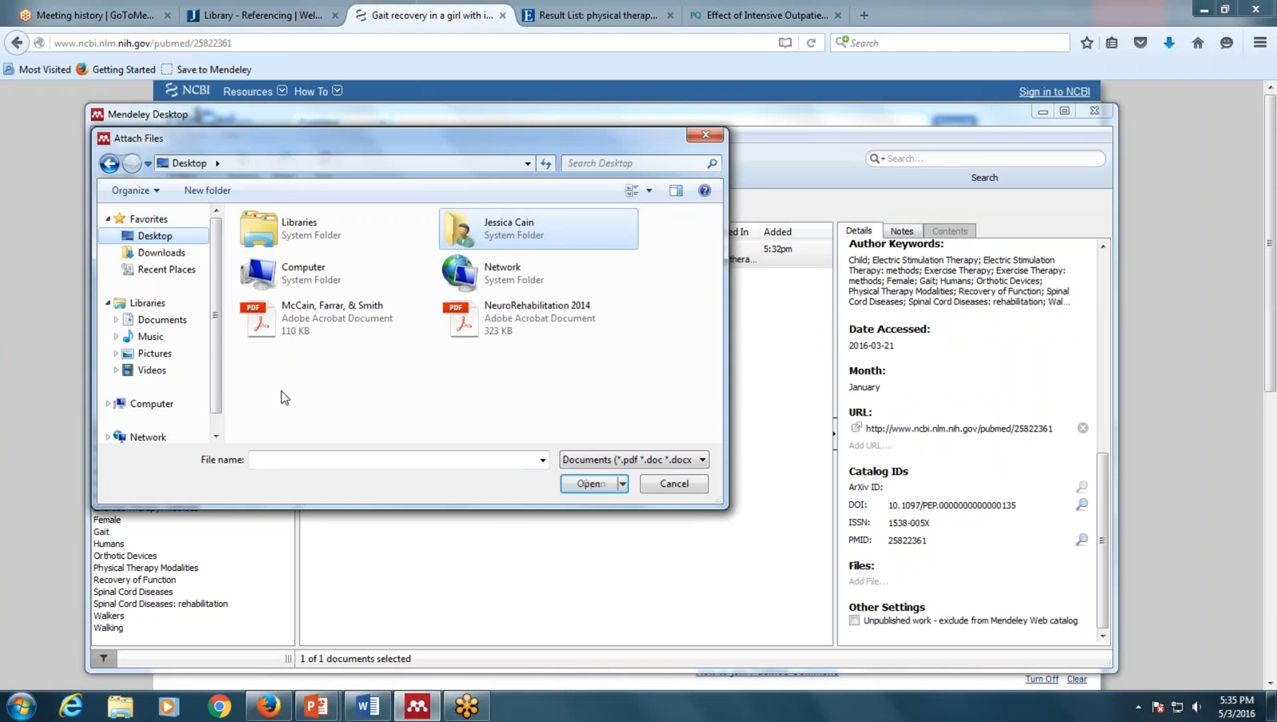
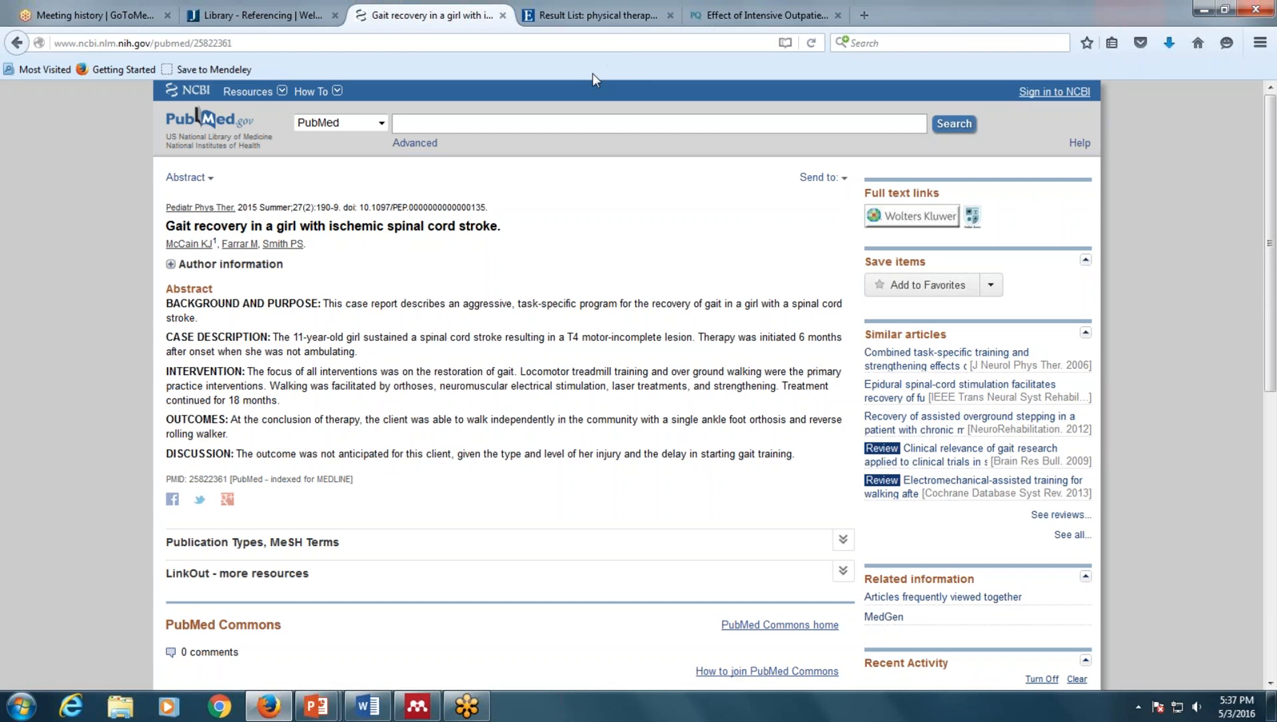
- Open the record "The effects of mirror therapy on the gait of subacute stroke patients" from the library's search results in the browser
click(560, 9)
scroll(570, 241, down, 3)
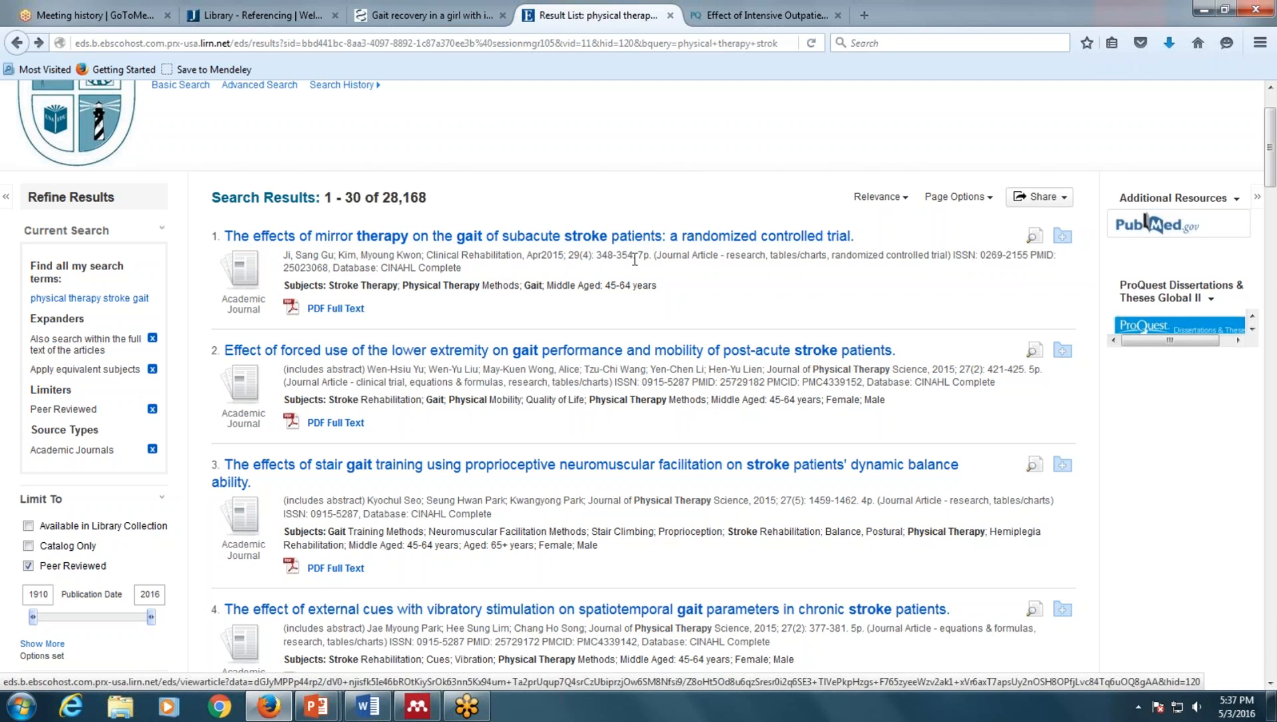
click(618, 249)
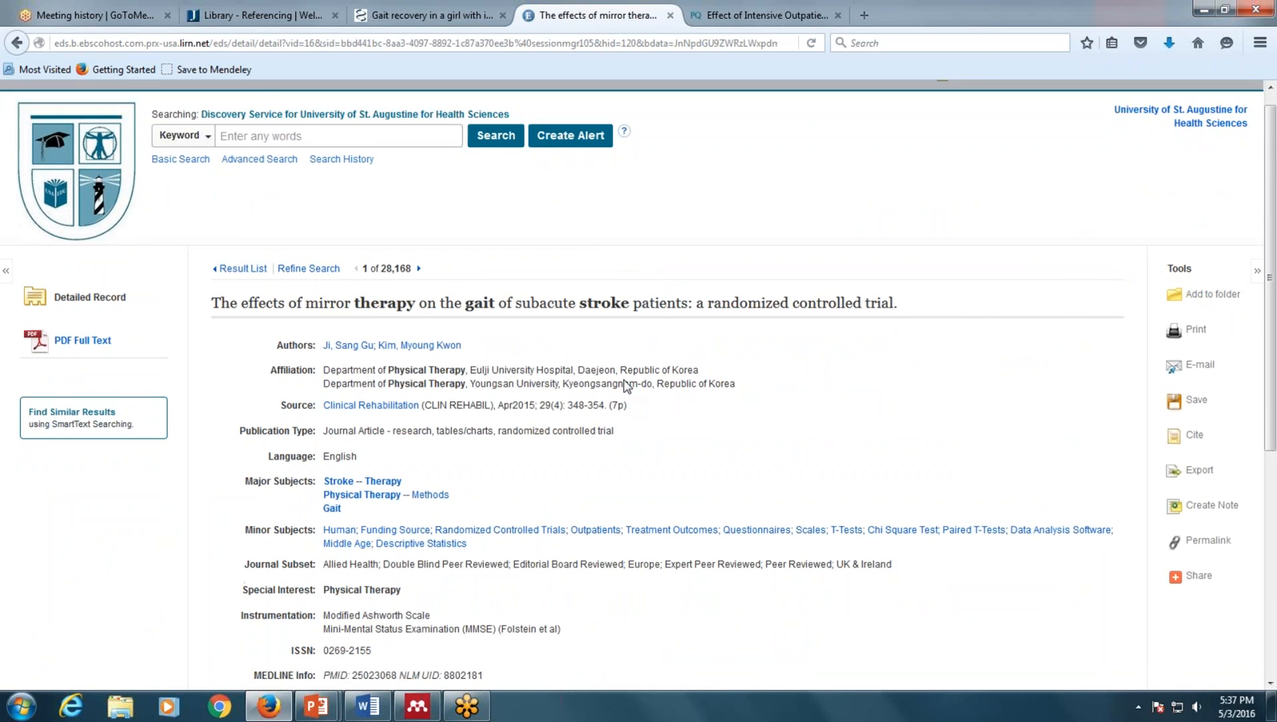
- Export the mirror therapy article's citation with Direct Export in RIS Format
scroll(626, 385, down, 2)
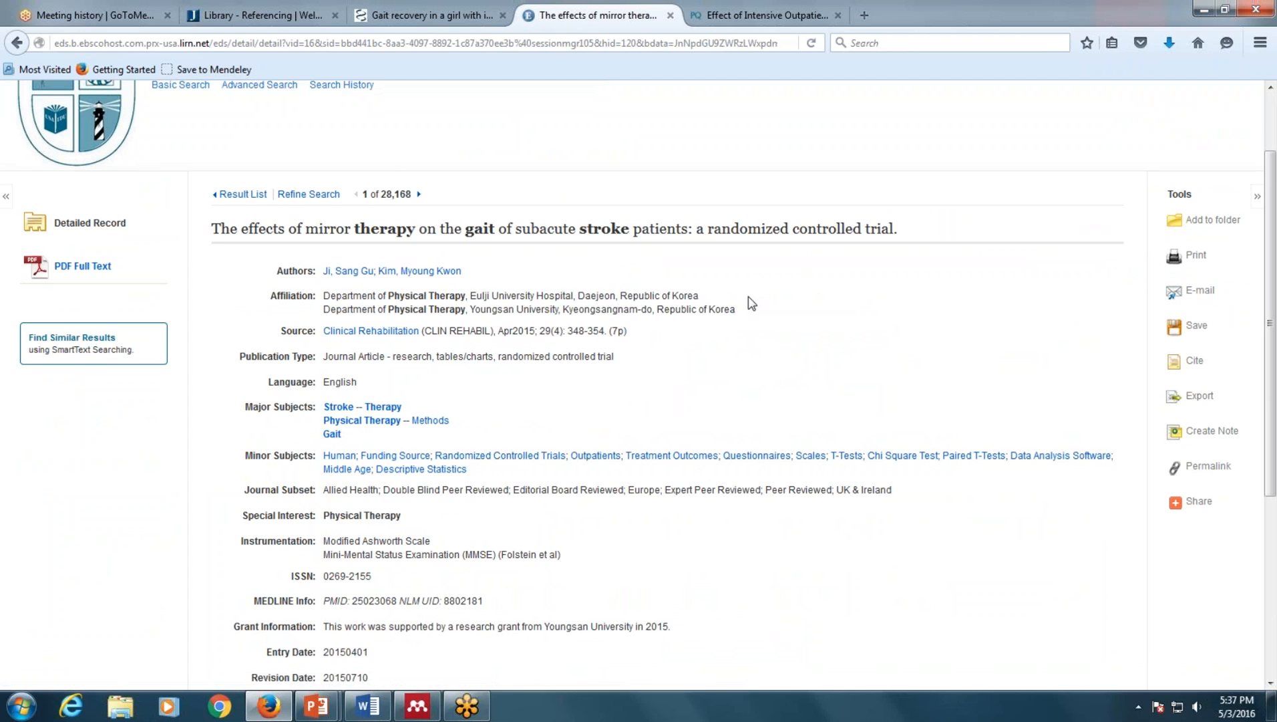
scroll(750, 302, down, 3)
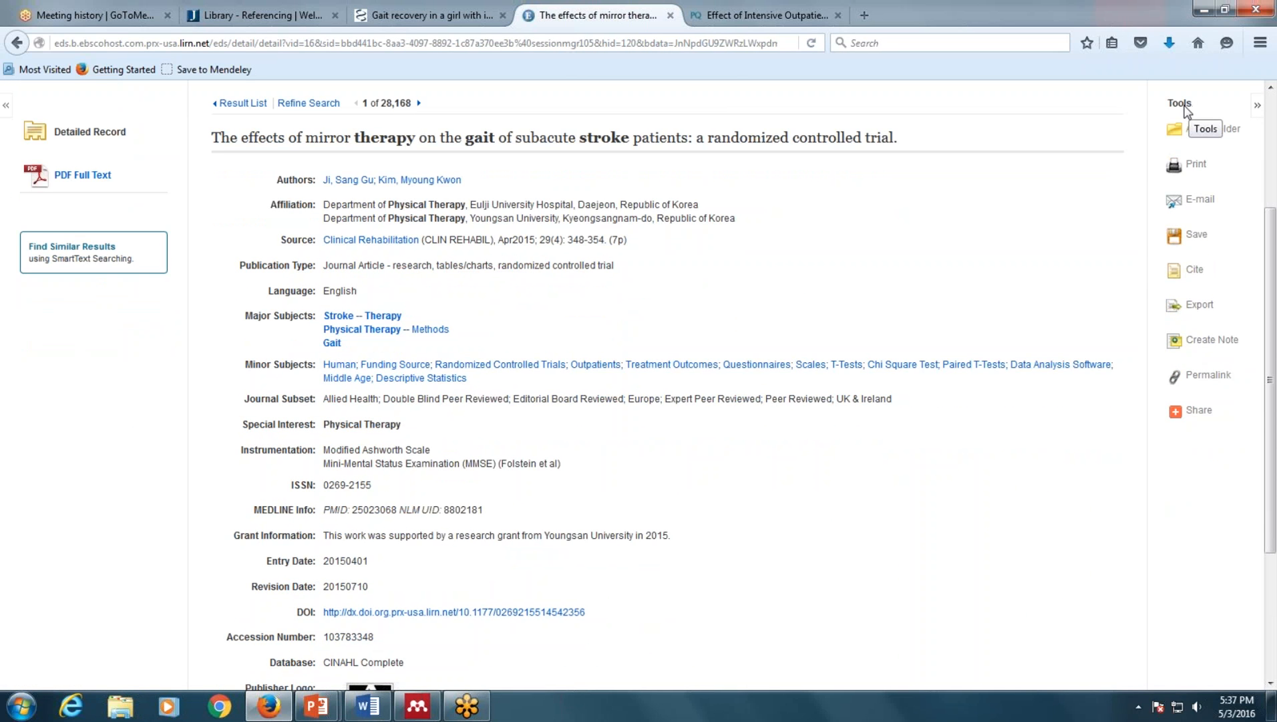
click(1199, 306)
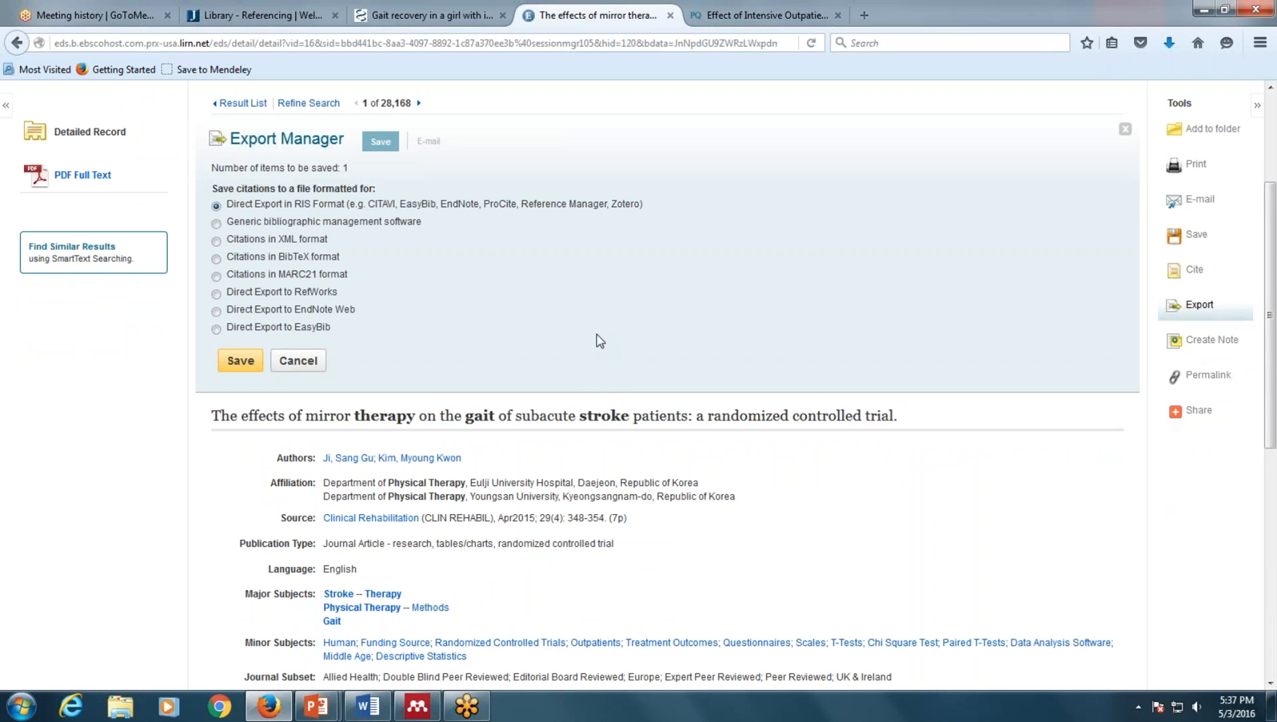
scroll(600, 341, up, 2)
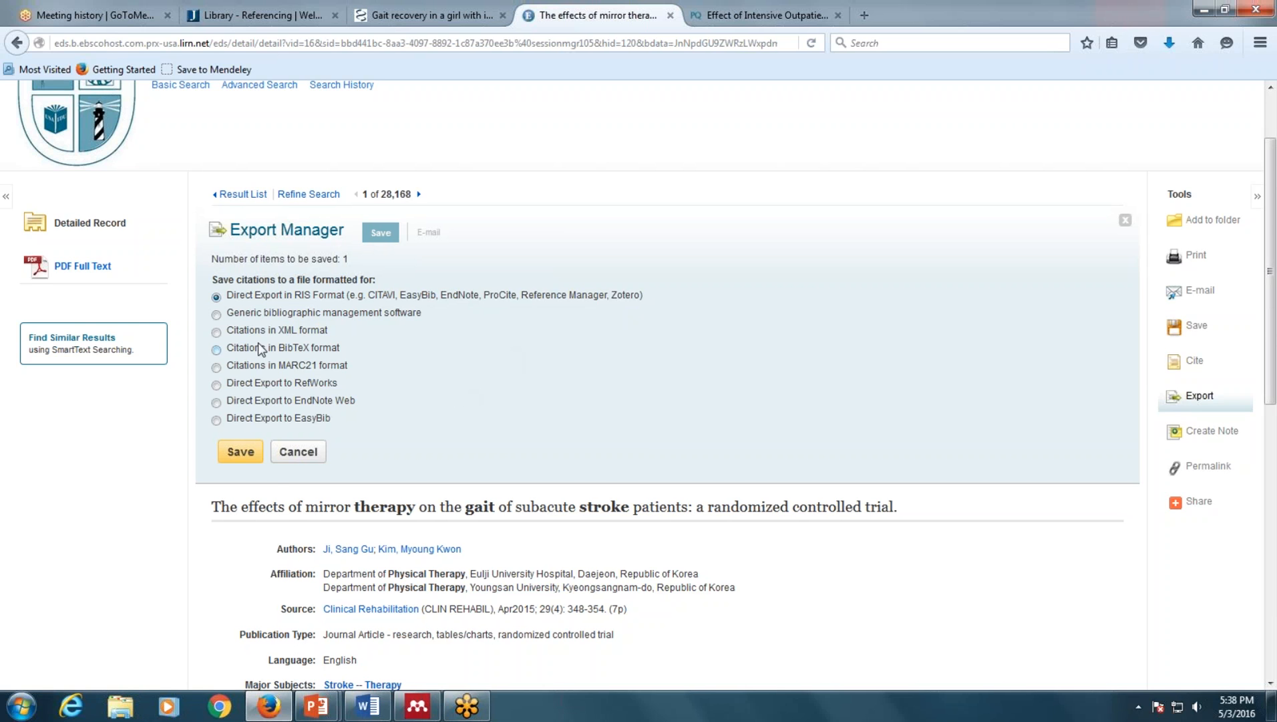
click(240, 452)
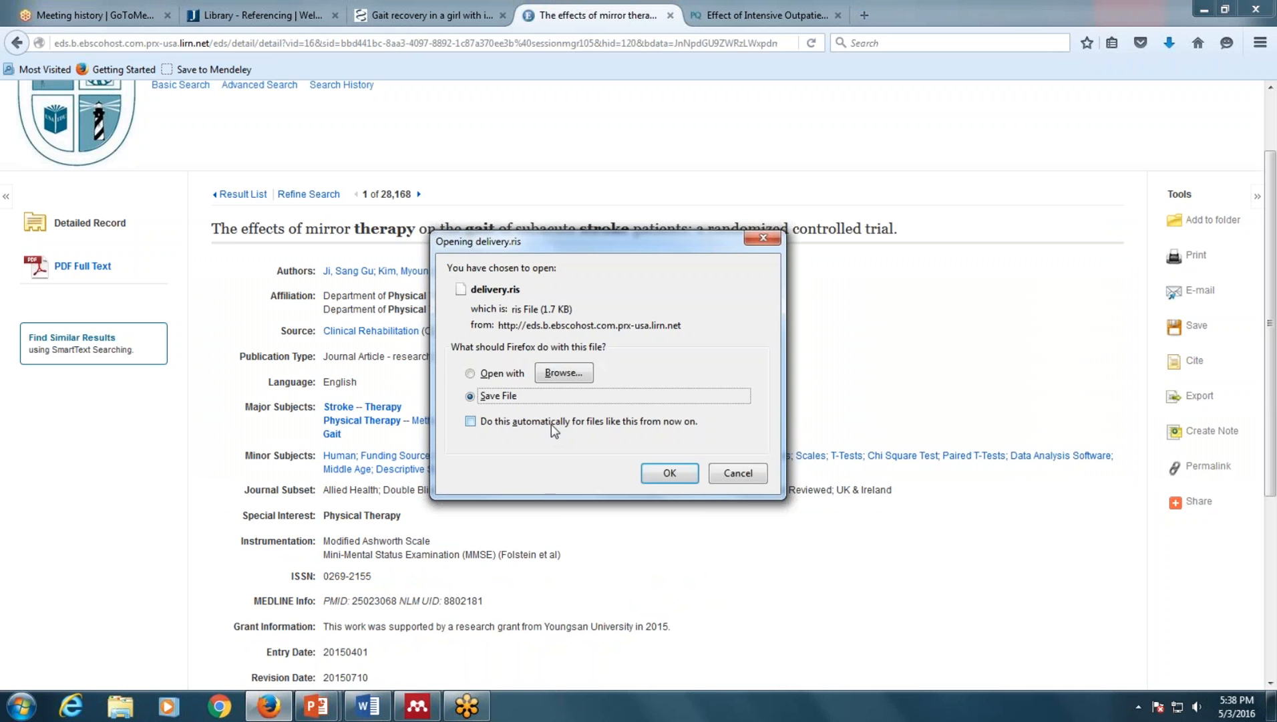
click(498, 381)
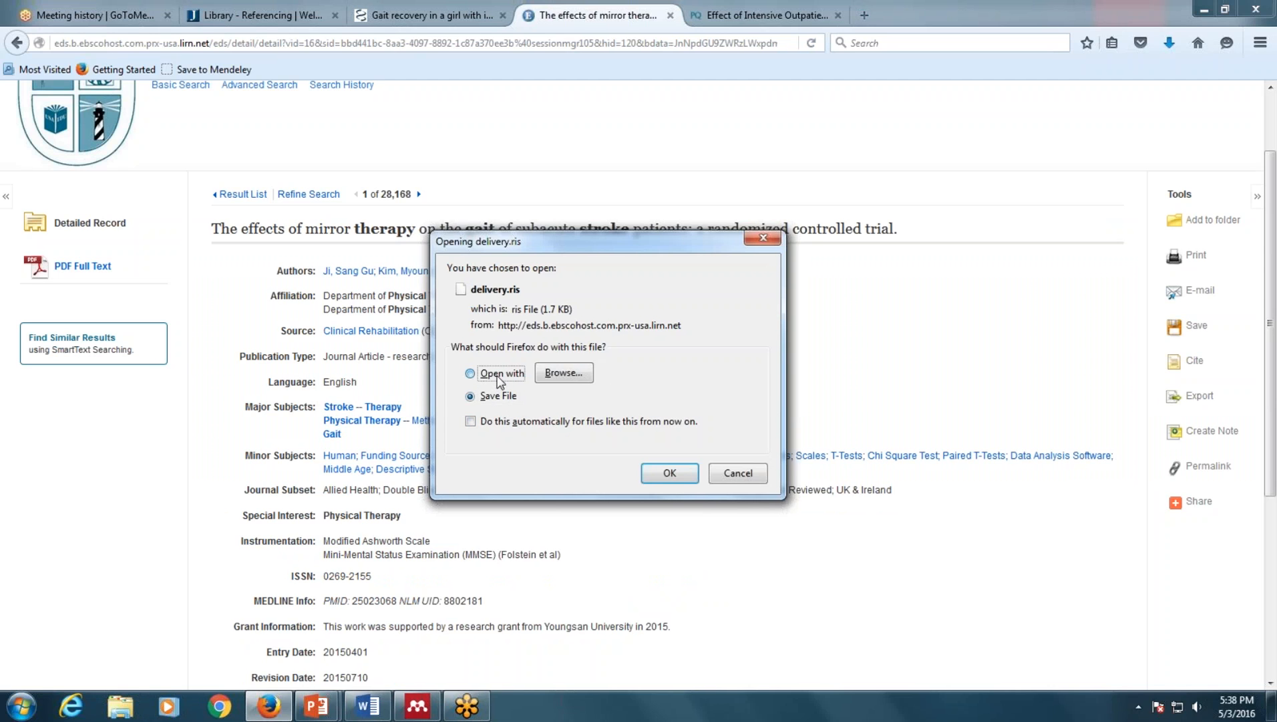
click(552, 375)
click(602, 294)
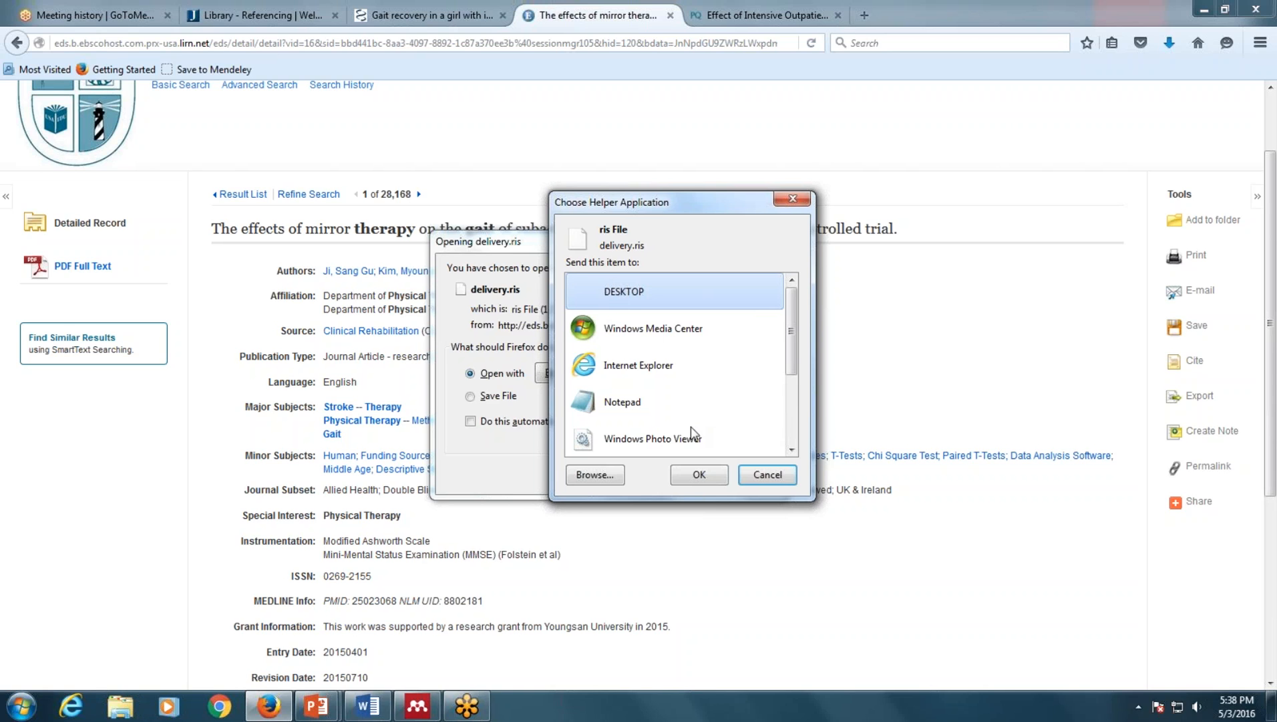
click(757, 478)
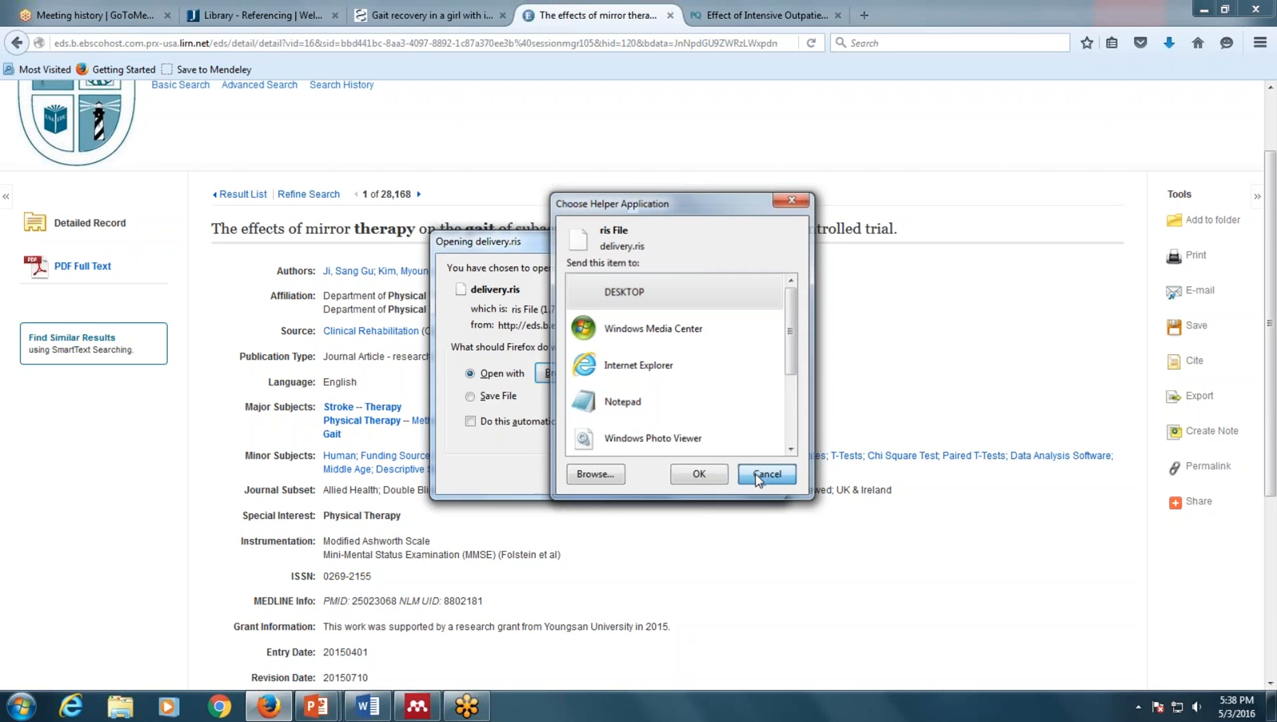
- Choose Save File for delivery.ris and download it to the computer
click(491, 397)
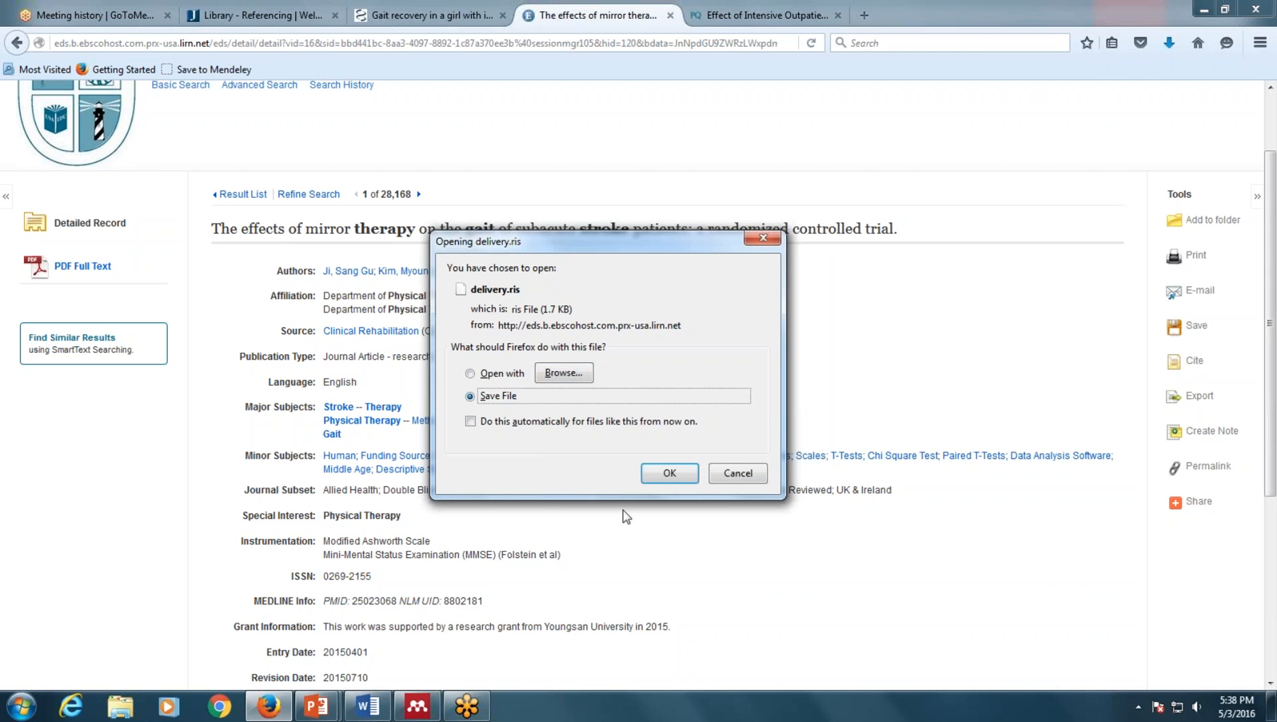
click(668, 474)
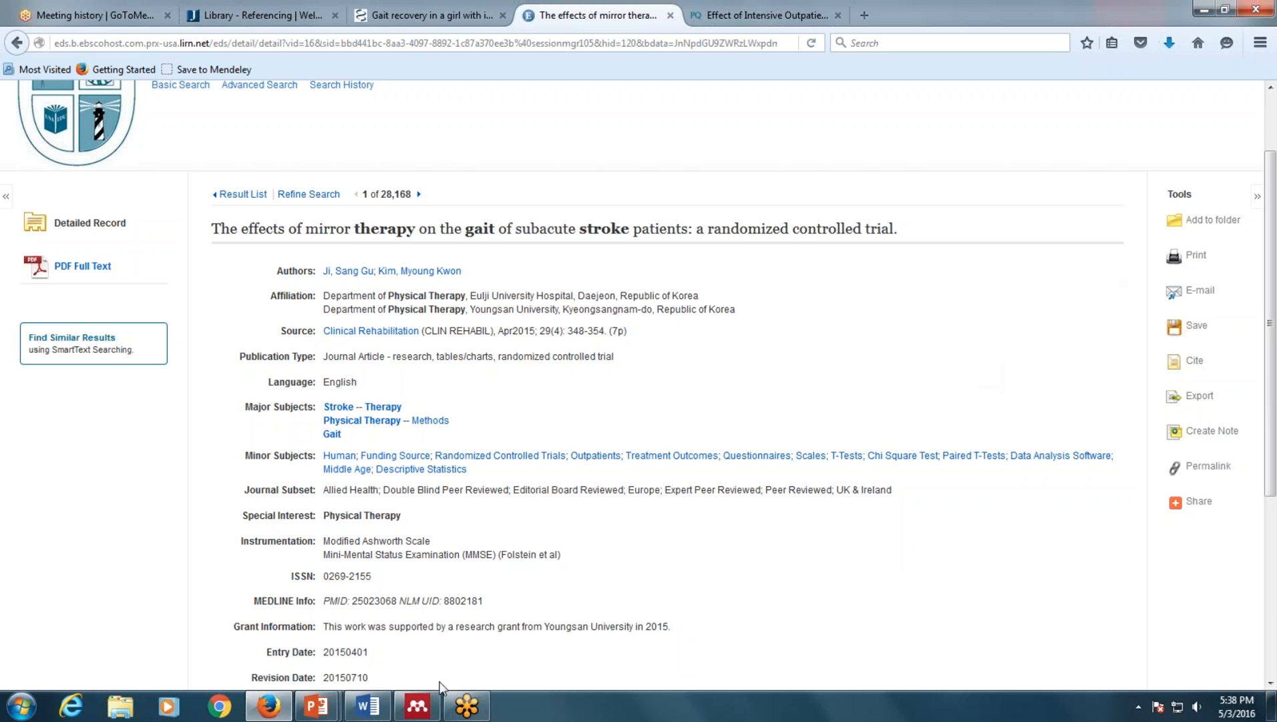
- Switch to Mendeley Desktop, import delivery.ris from the Downloads folder as an RIS file, and select the imported mirror therapy article
click(416, 707)
drag(645, 116, 656, 94)
click(136, 112)
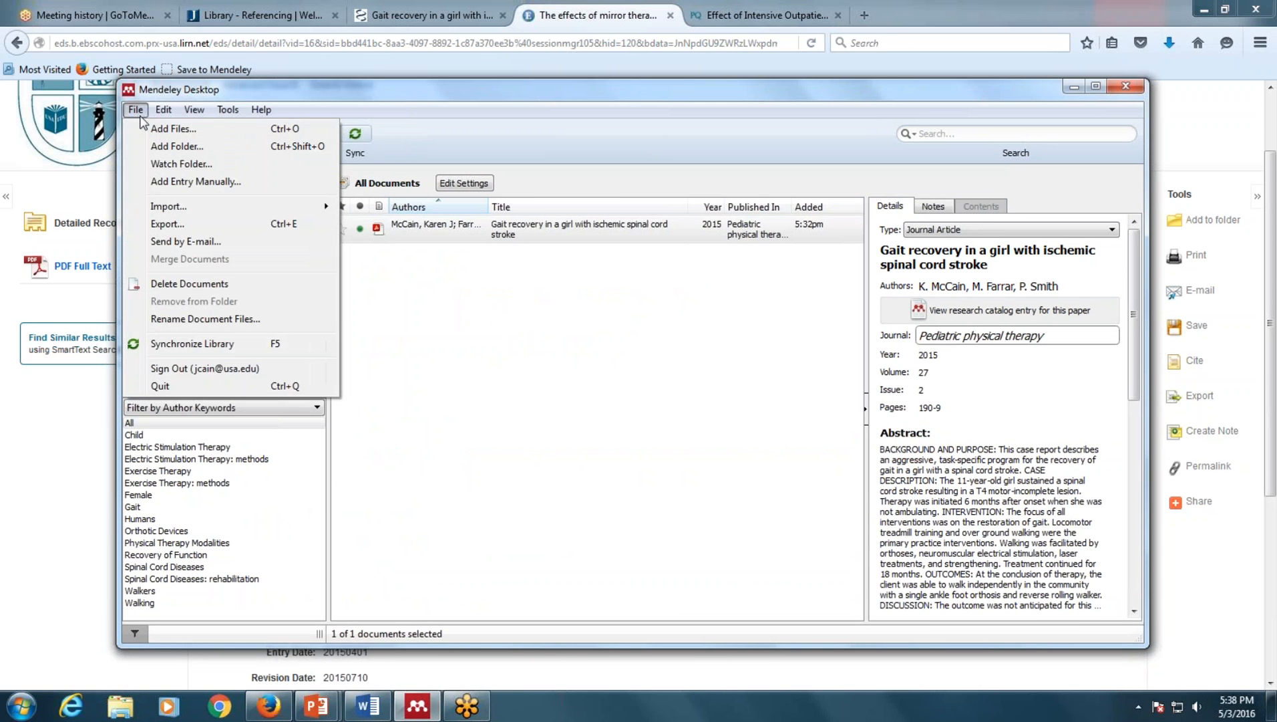
mouse_move(161, 212)
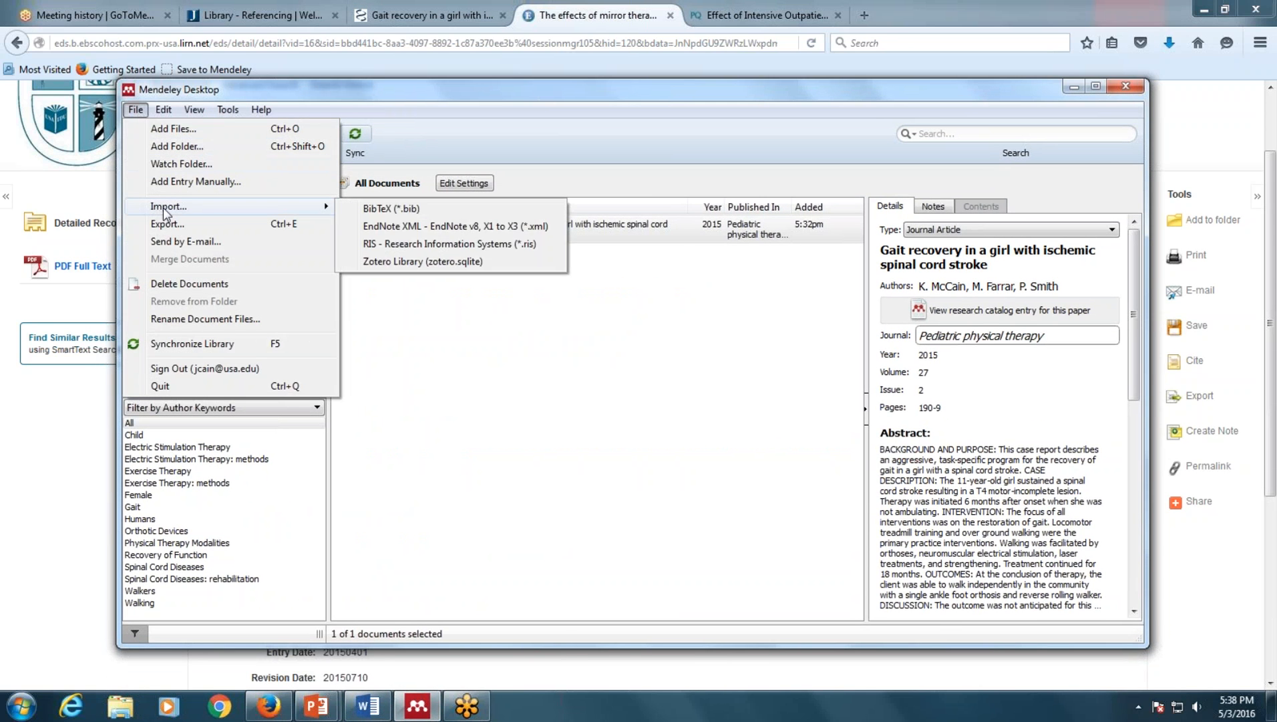
click(371, 245)
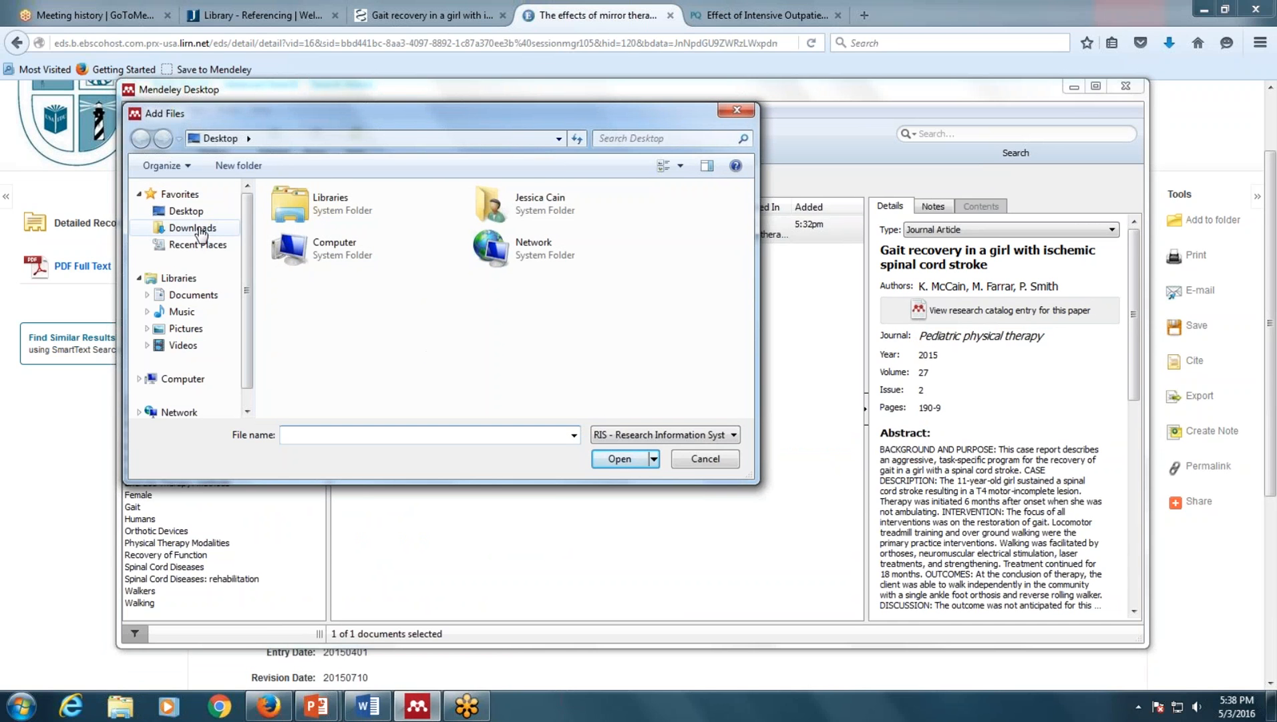
click(193, 228)
click(327, 218)
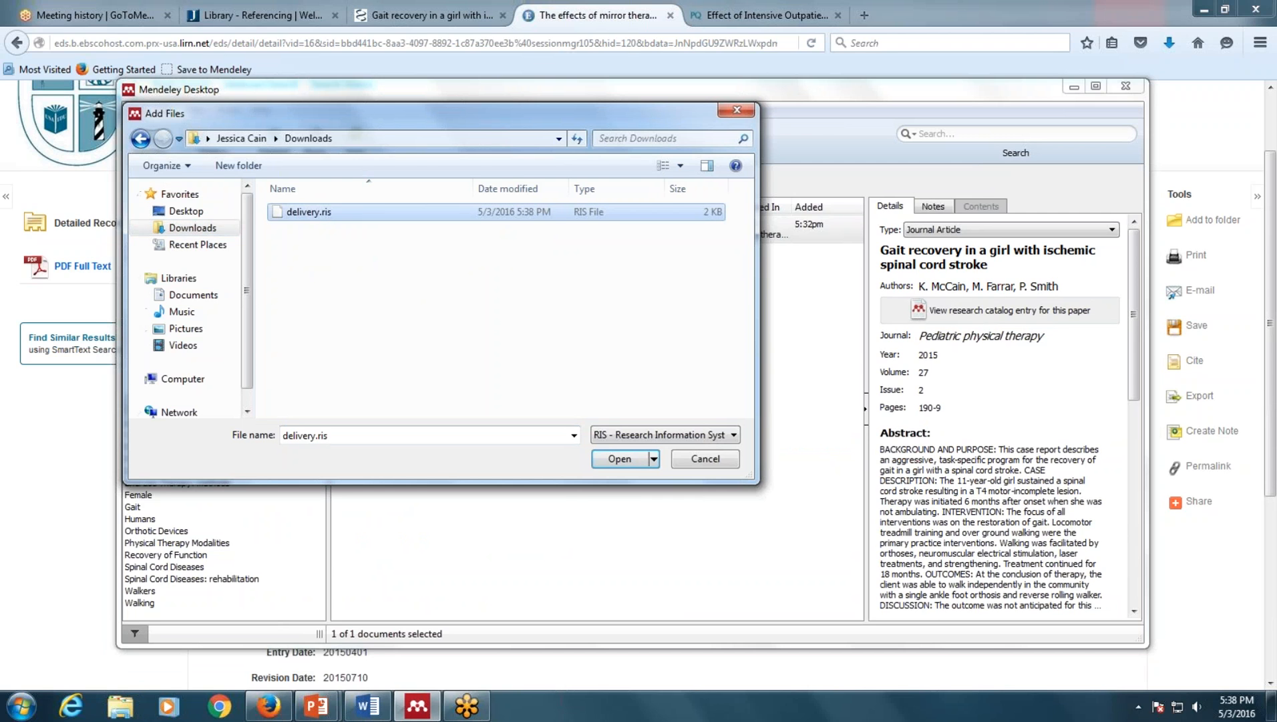
click(617, 459)
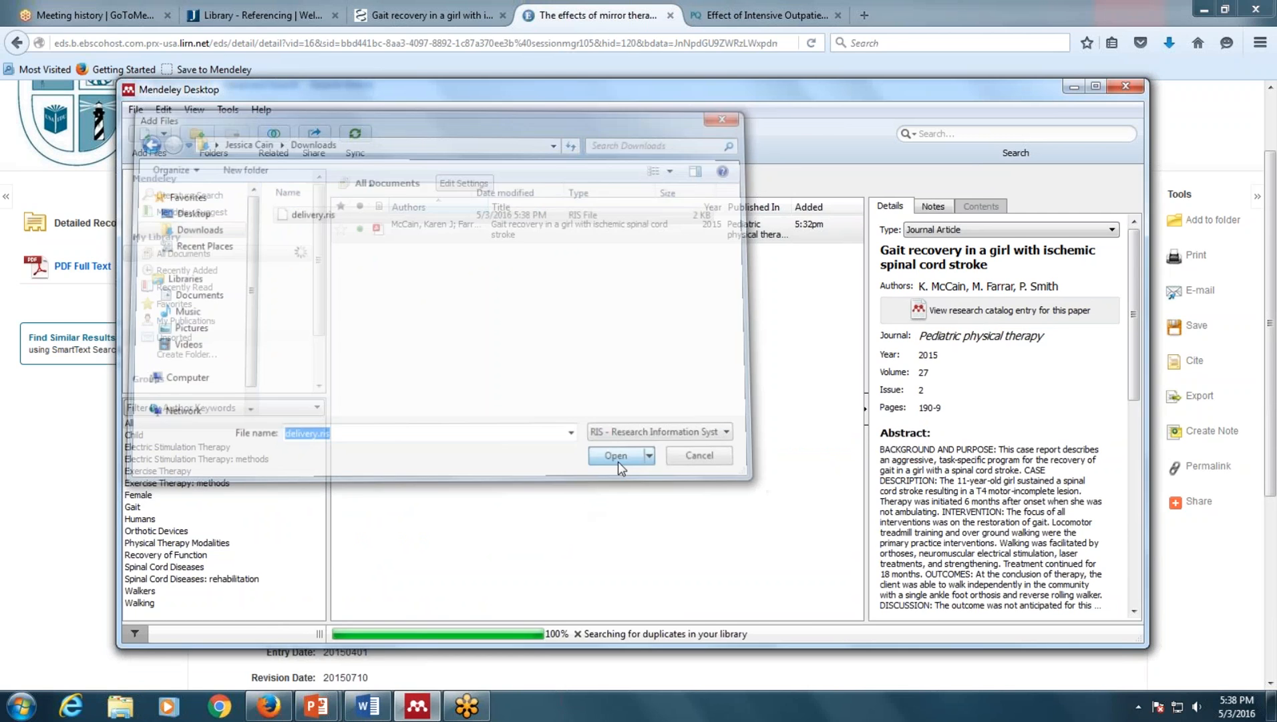
click(732, 259)
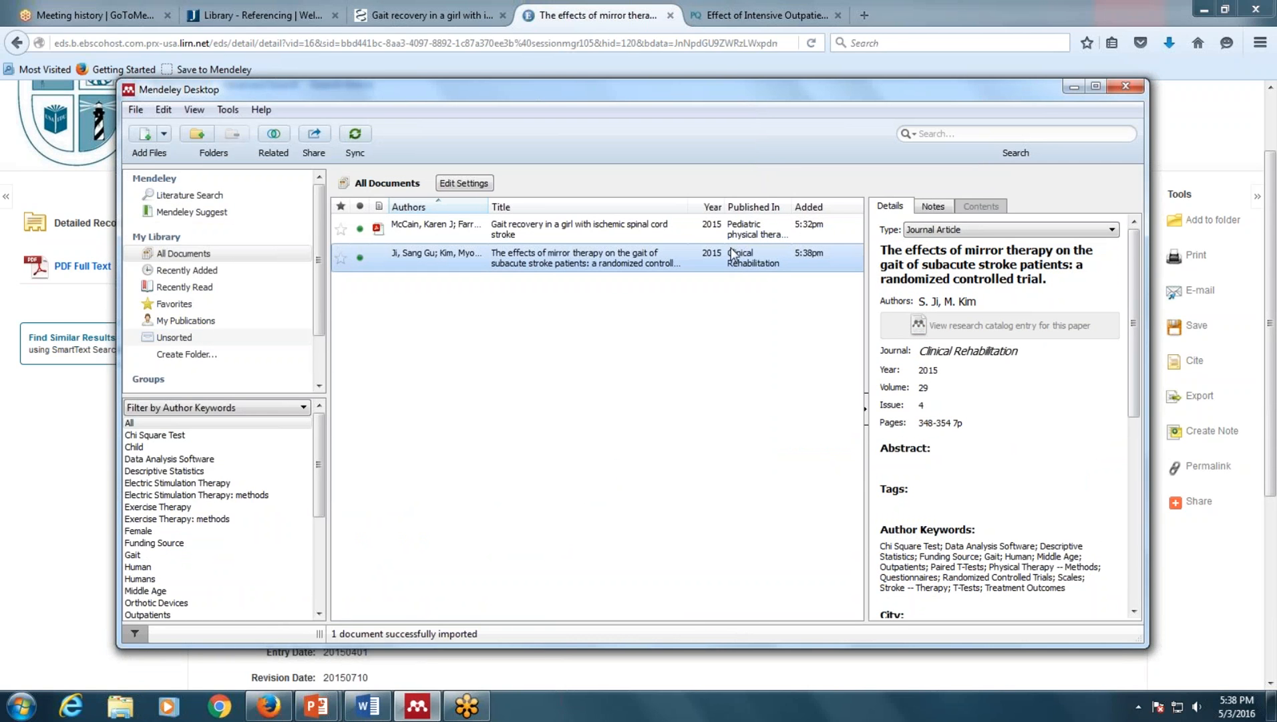
click(3, 456)
click(1196, 396)
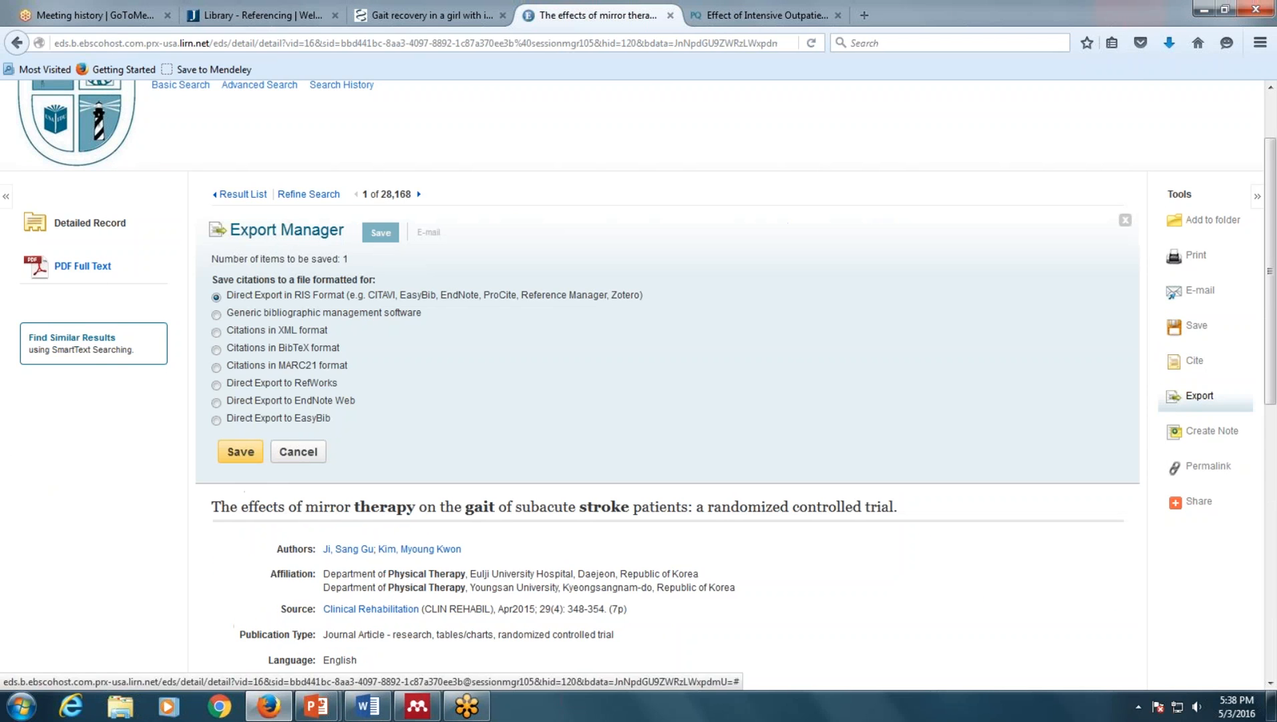
click(241, 452)
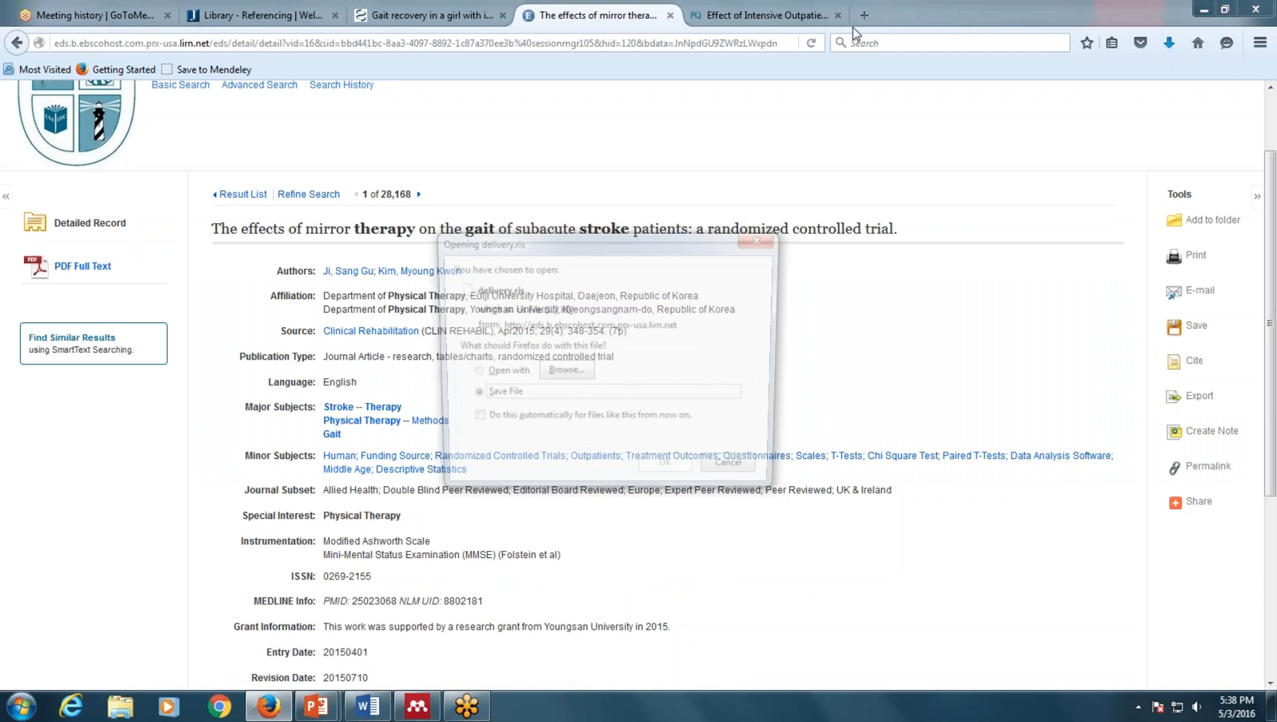
click(502, 378)
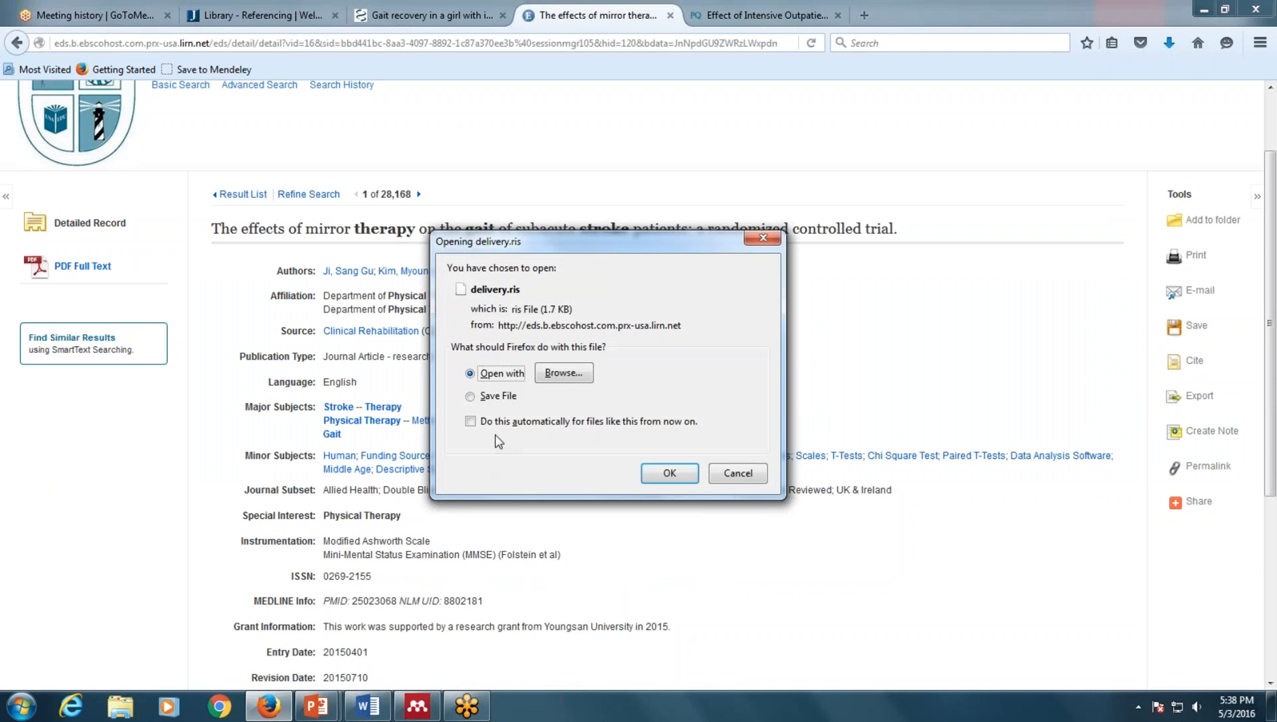
click(498, 399)
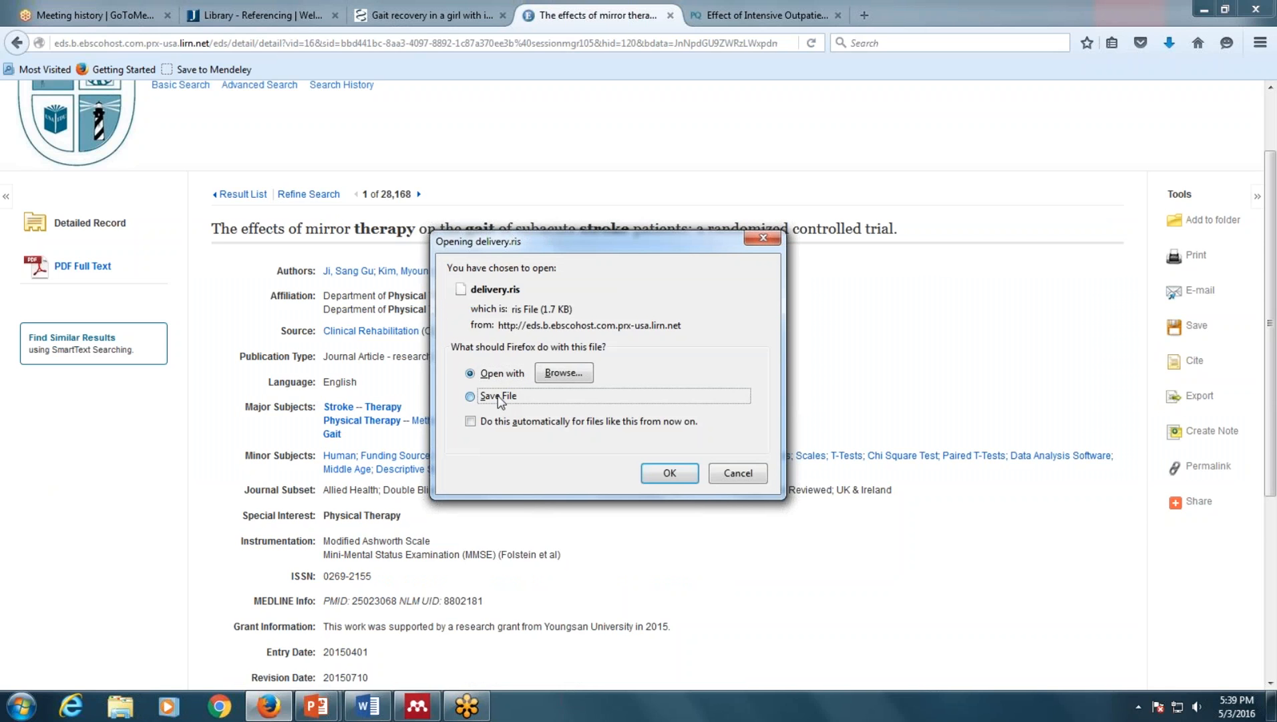
click(740, 475)
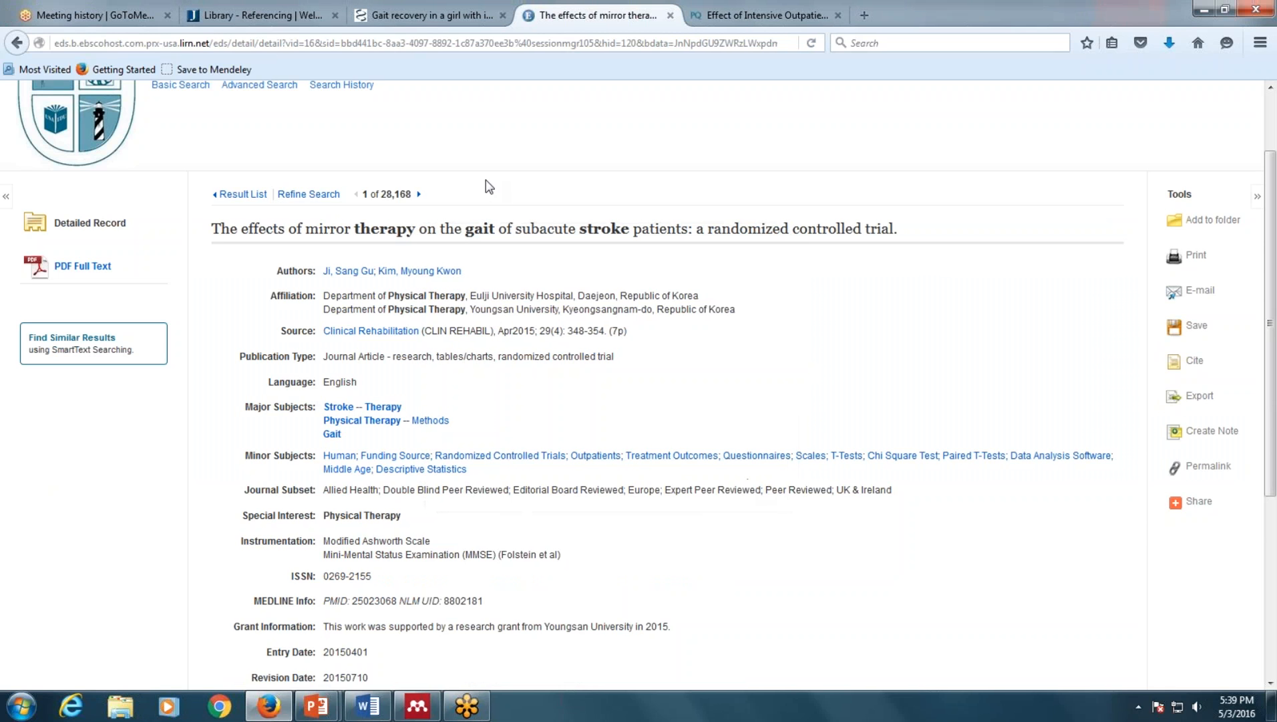
- Return to Mendeley Desktop and review the imported mirror therapy article's details, including month, publisher, URL and catalog IDs
click(424, 714)
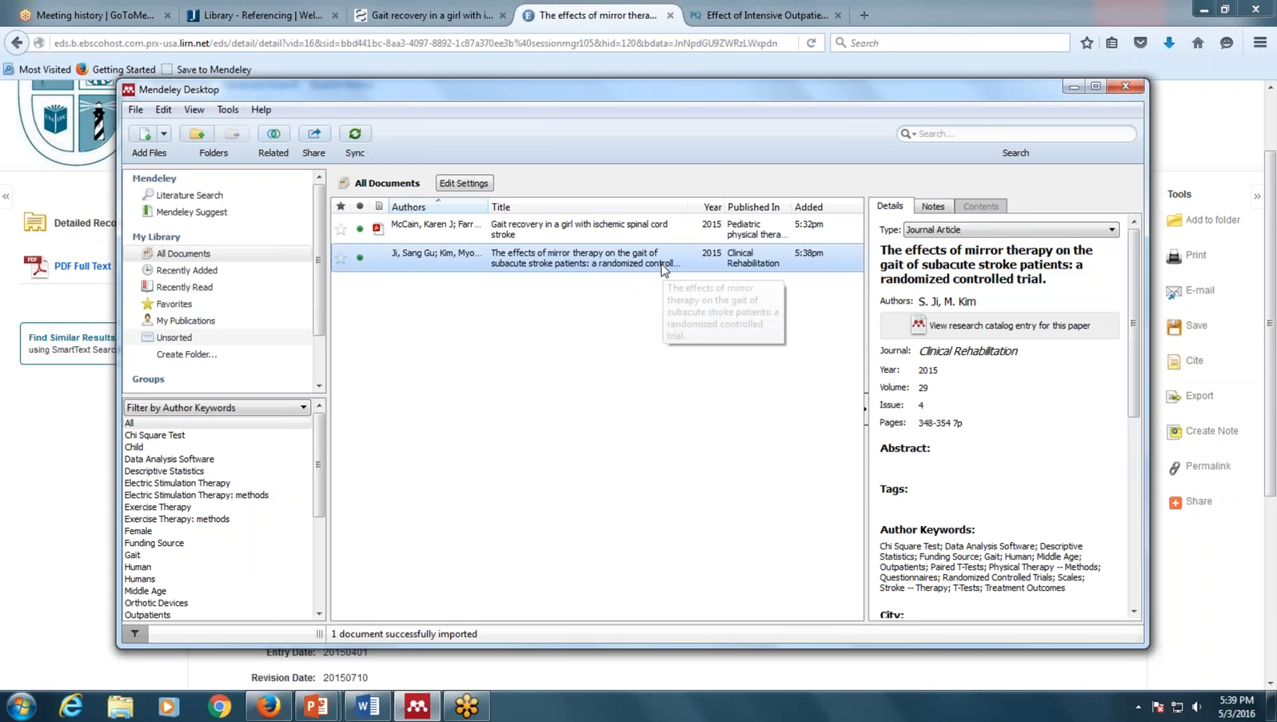
scroll(996, 400, down, 5)
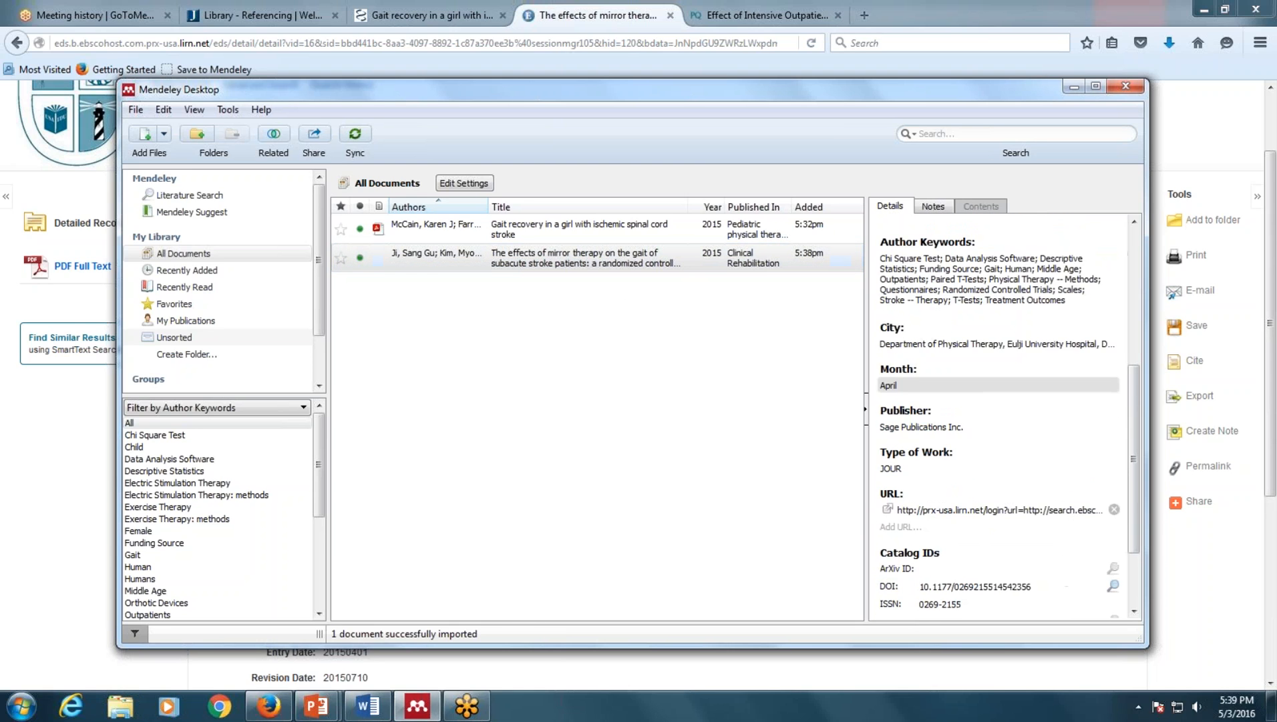
- Correct the mirror therapy article's pages to 348-354 by removing the trailing page count
scroll(1002, 414, up, 5)
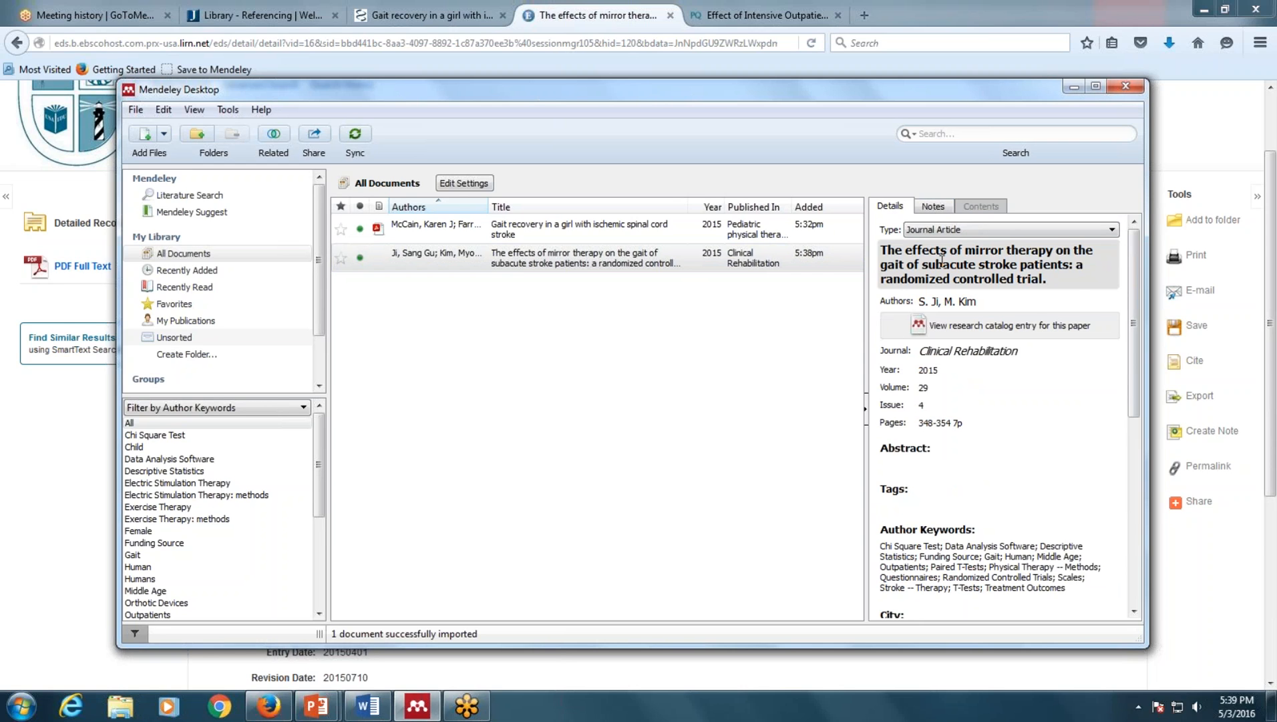
click(921, 422)
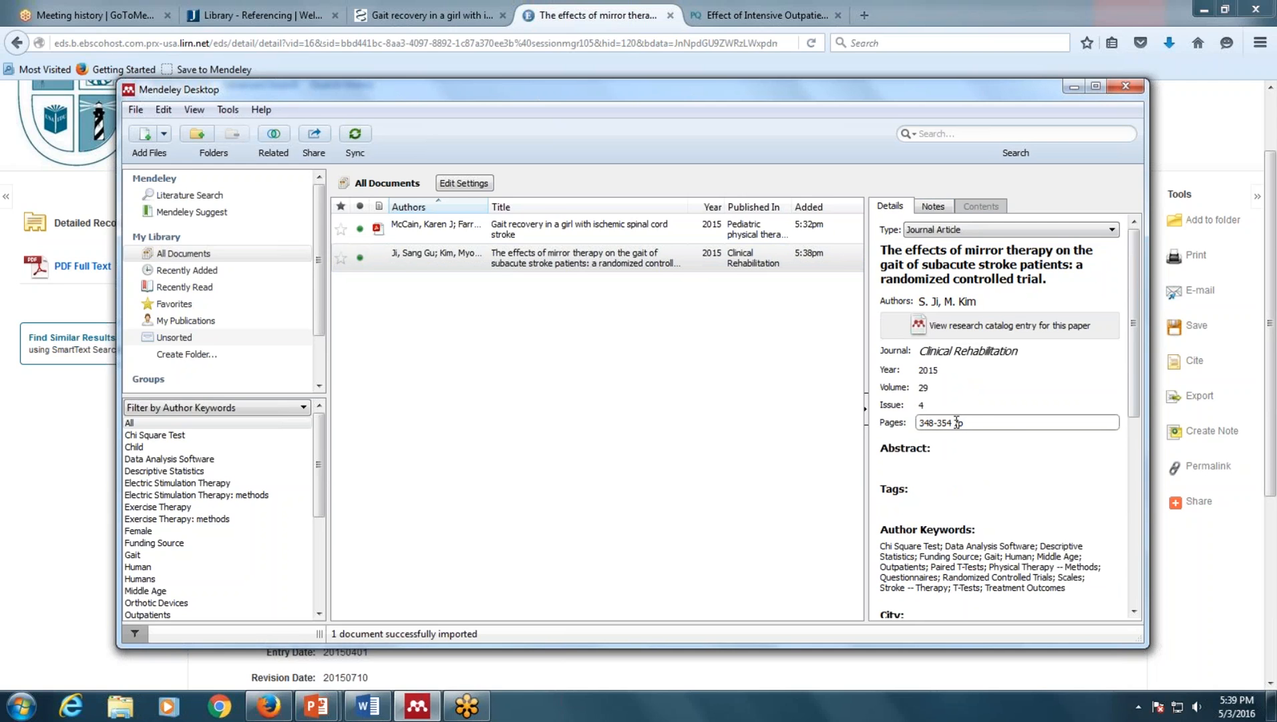
drag(957, 423, 982, 423)
key(Return)
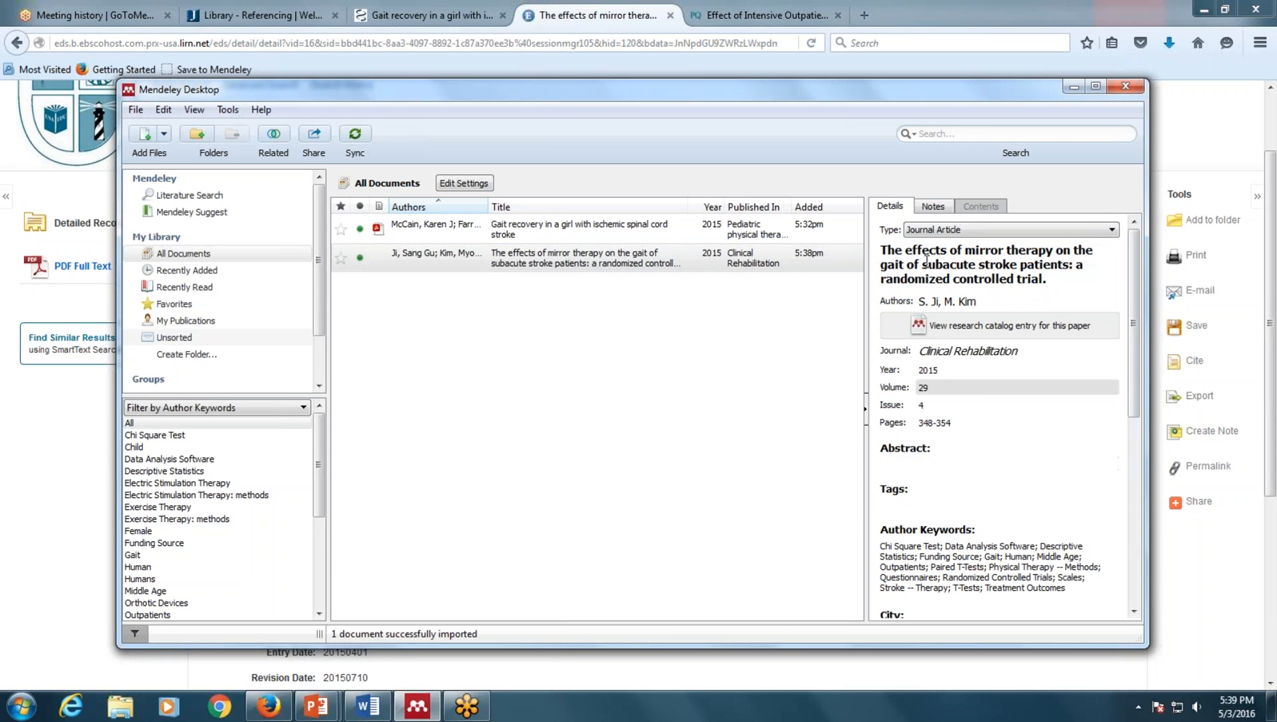
scroll(969, 461, down, 2)
scroll(969, 461, down, 2)
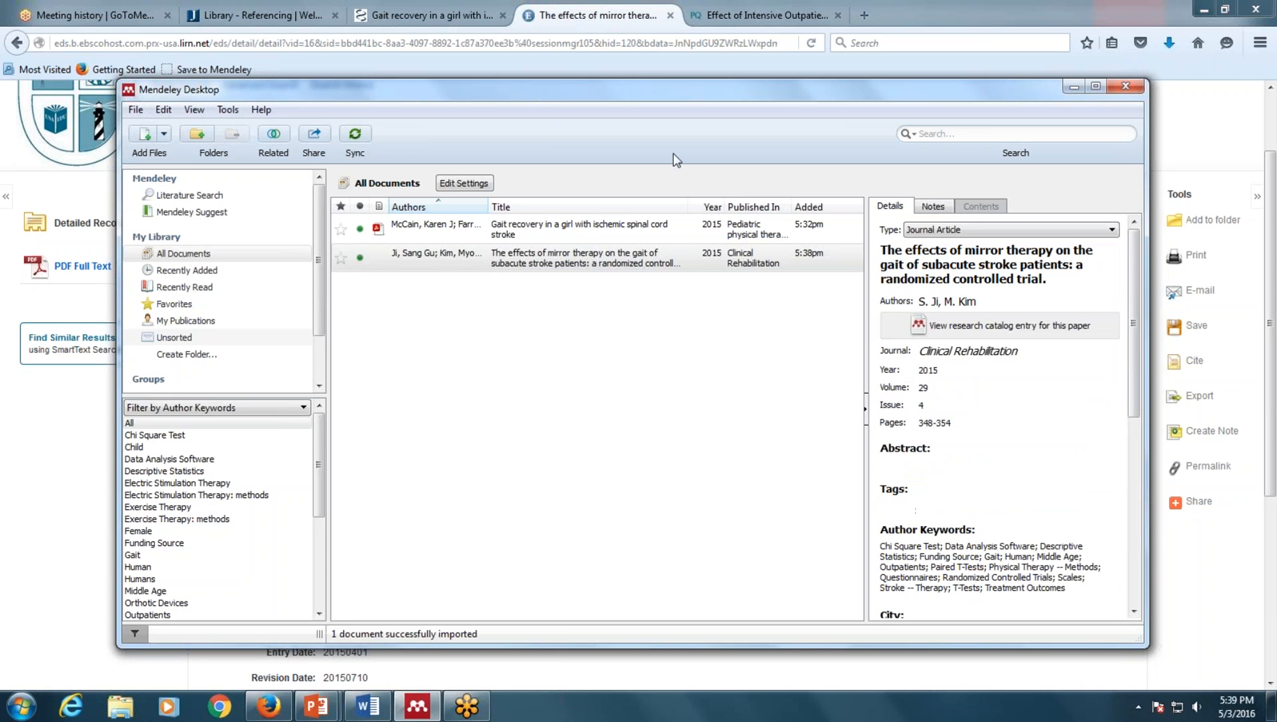
- Switch to the intensive outpatient training article on ProQuest in Firefox, try to export its citation as RIS, and reload the page
click(666, 13)
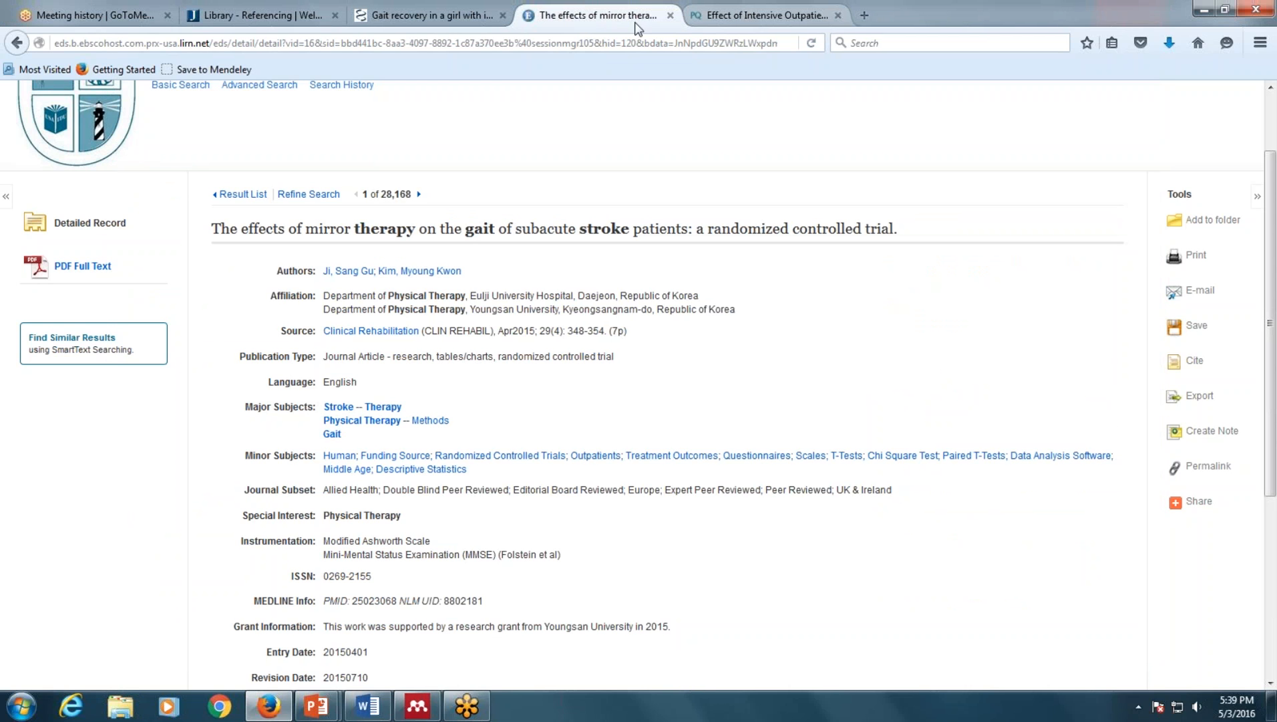
click(732, 19)
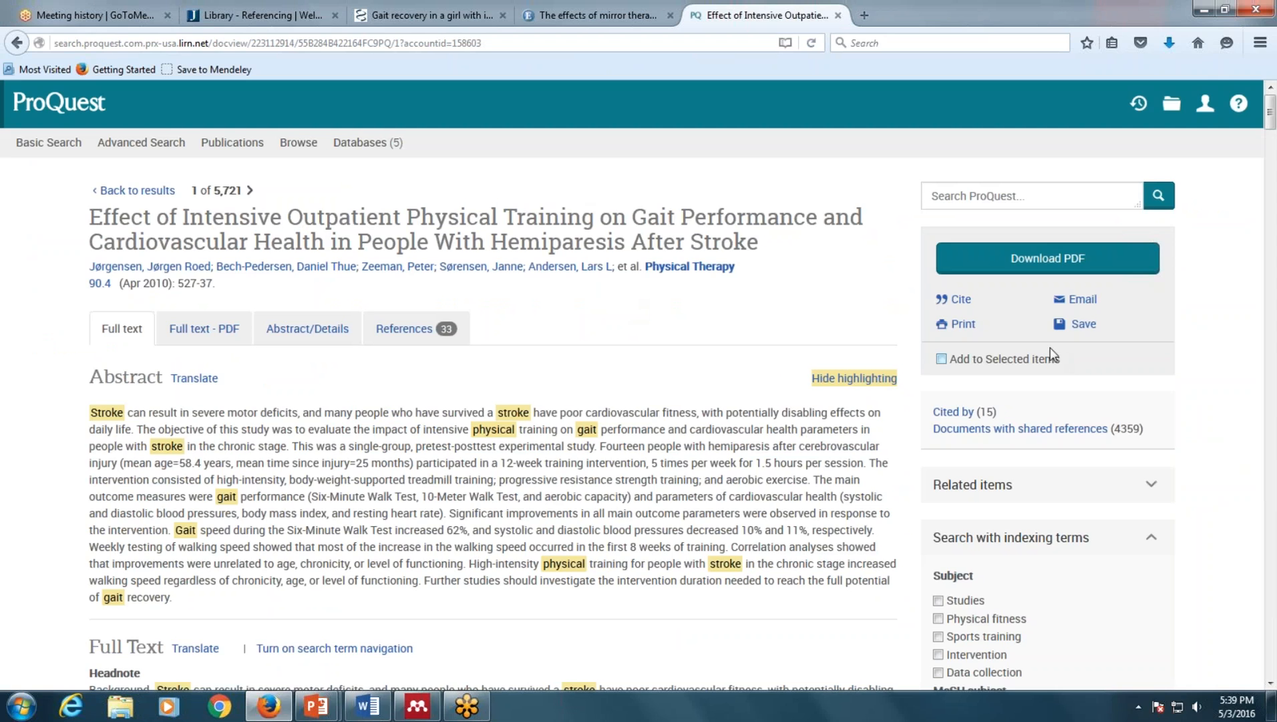
click(1083, 325)
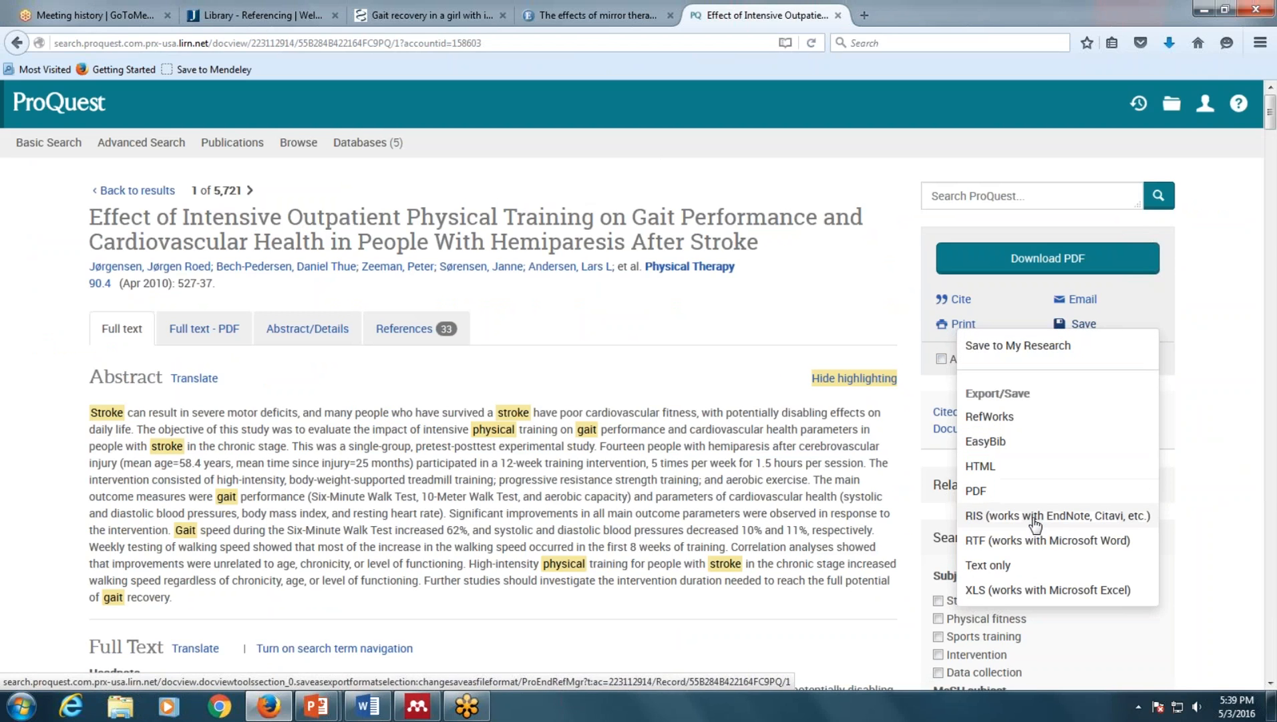
click(1130, 515)
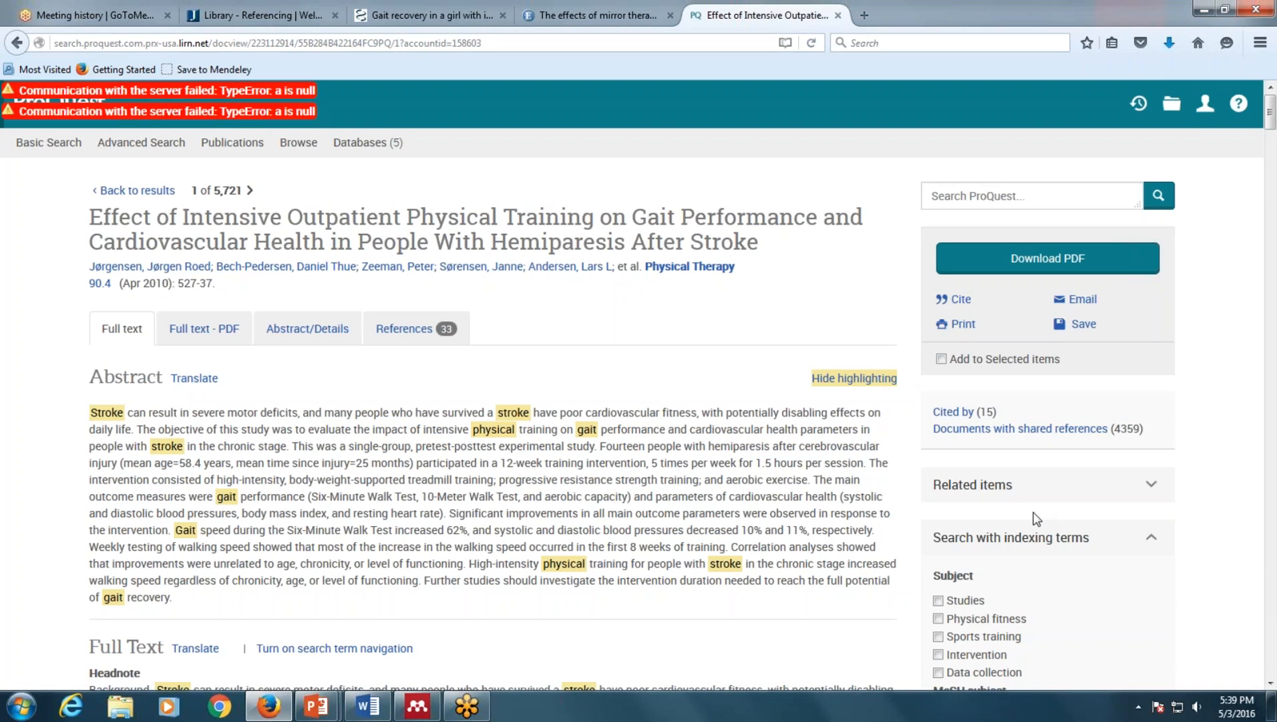
click(813, 42)
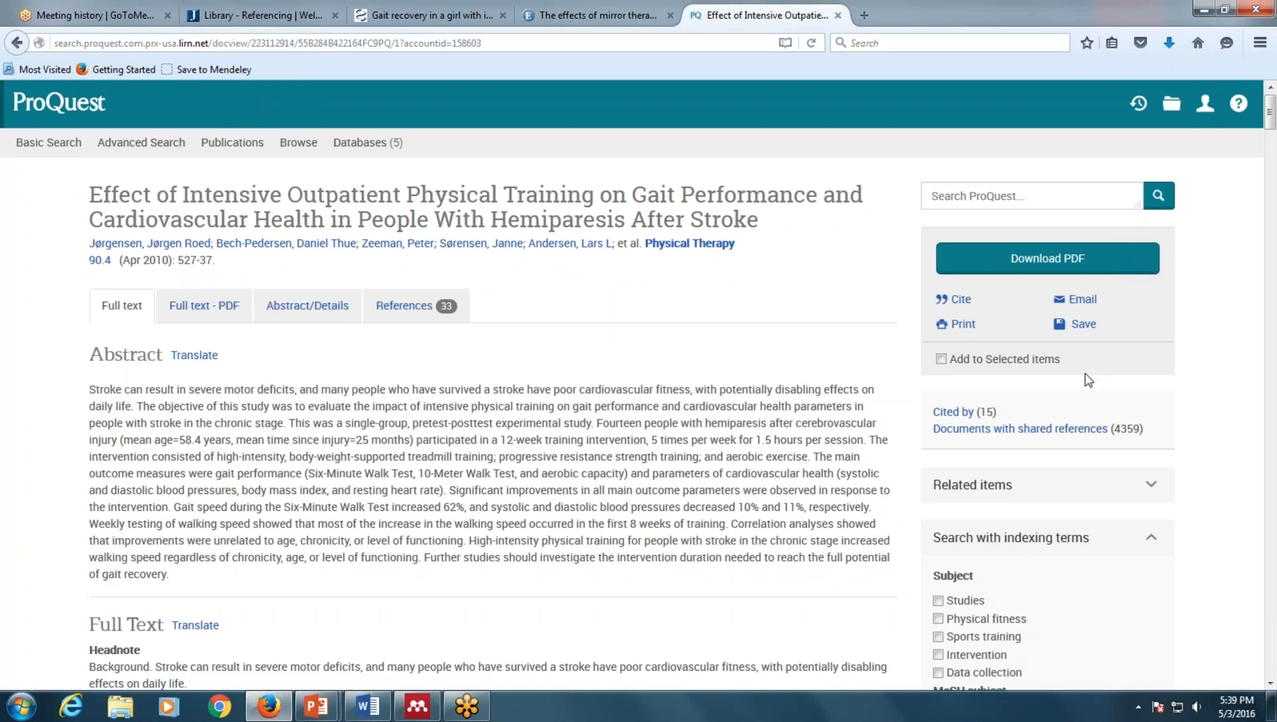
- Export the article's citation, abstract and indexing in RIS format and save ProQuestDocuments-2016-05-03.ris to the computer
click(1078, 326)
click(956, 517)
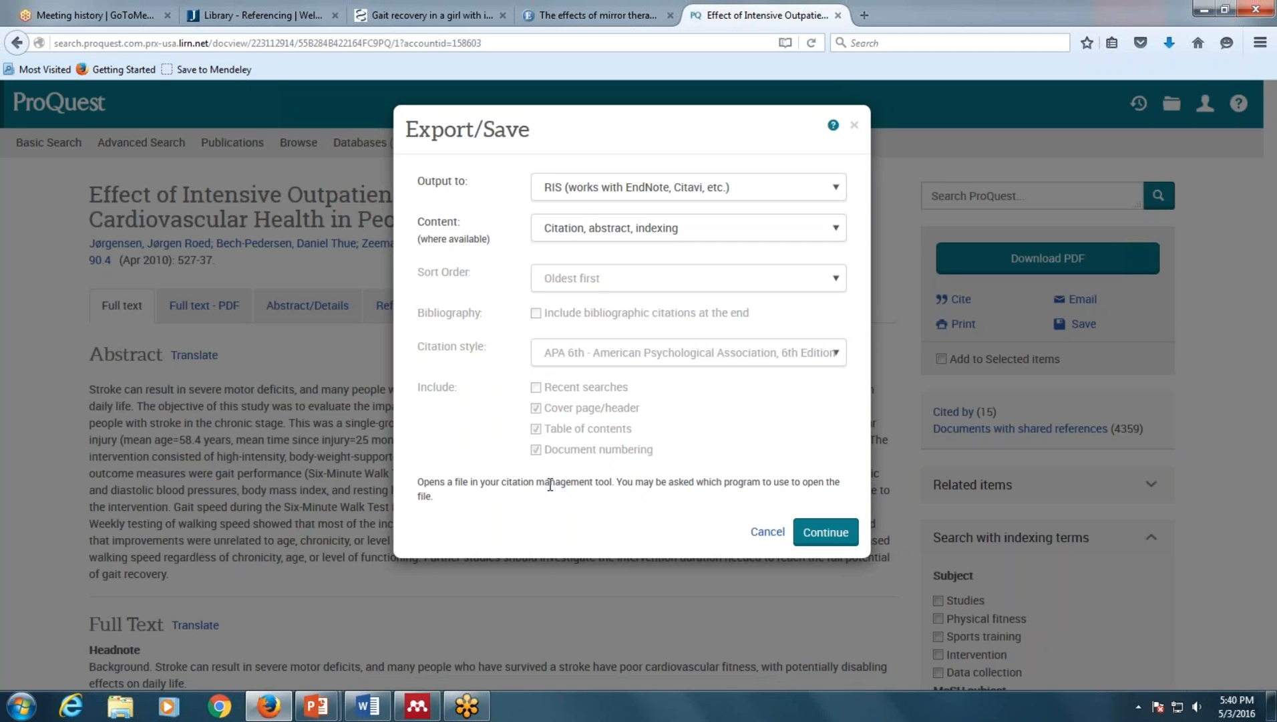
click(819, 539)
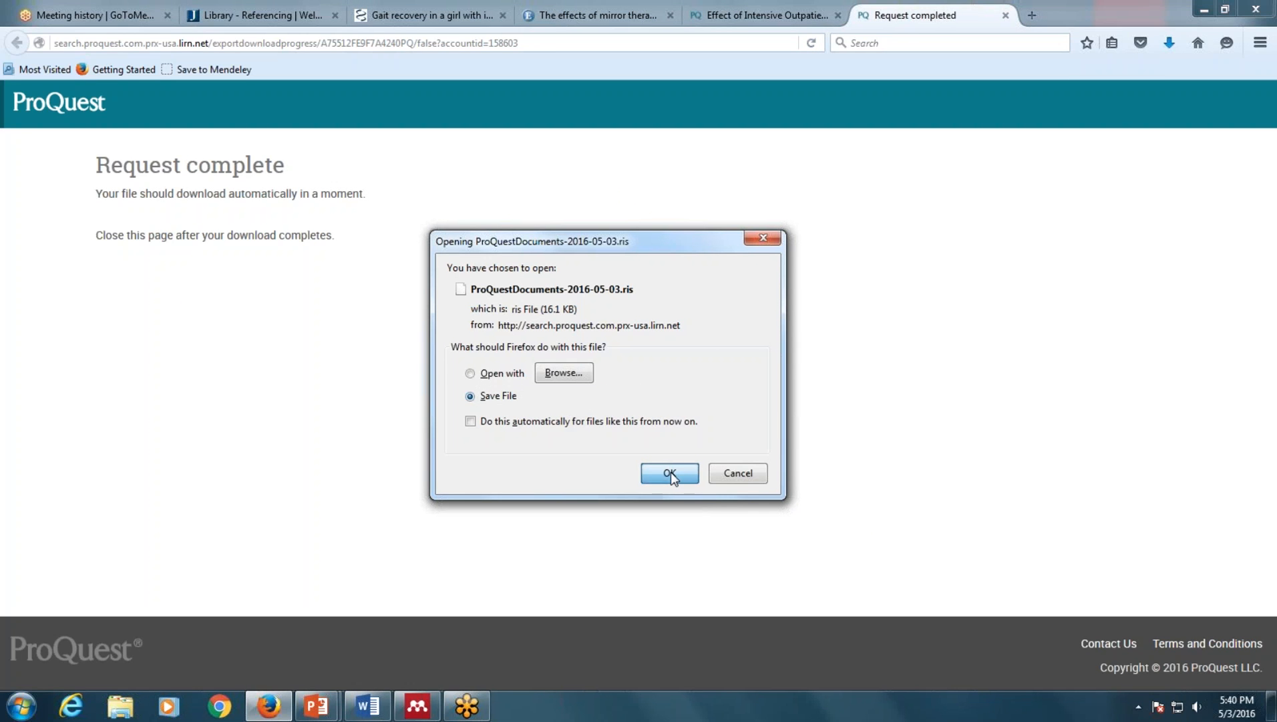
click(671, 473)
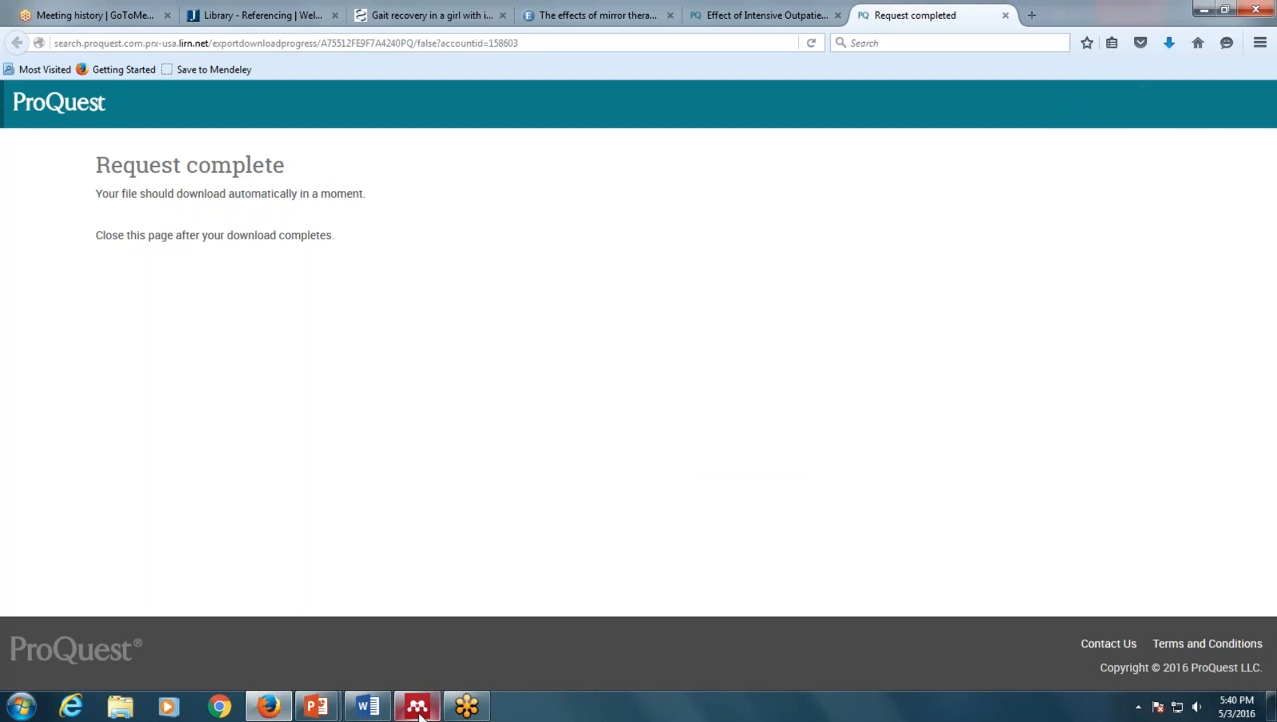
- Switch to Mendeley Desktop and import ProQuestDocuments-2016-05-03.ris from the Downloads folder as an RIS file
click(419, 705)
click(135, 110)
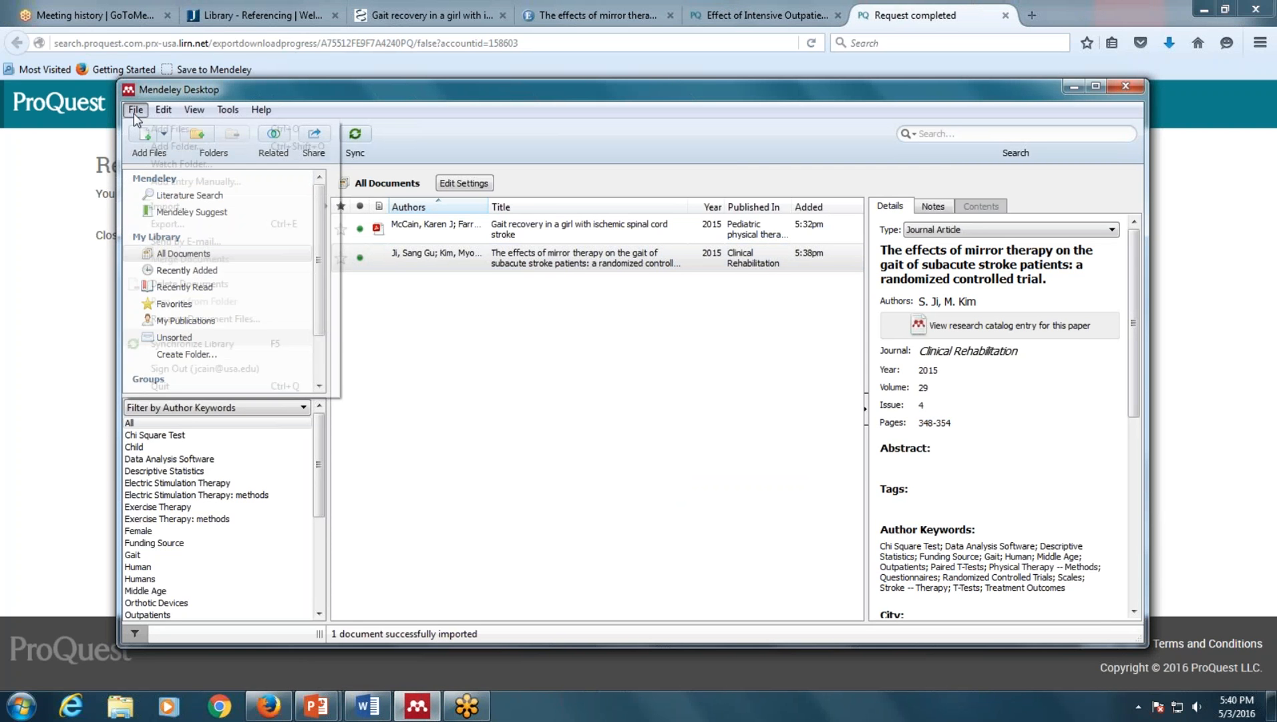
mouse_move(179, 207)
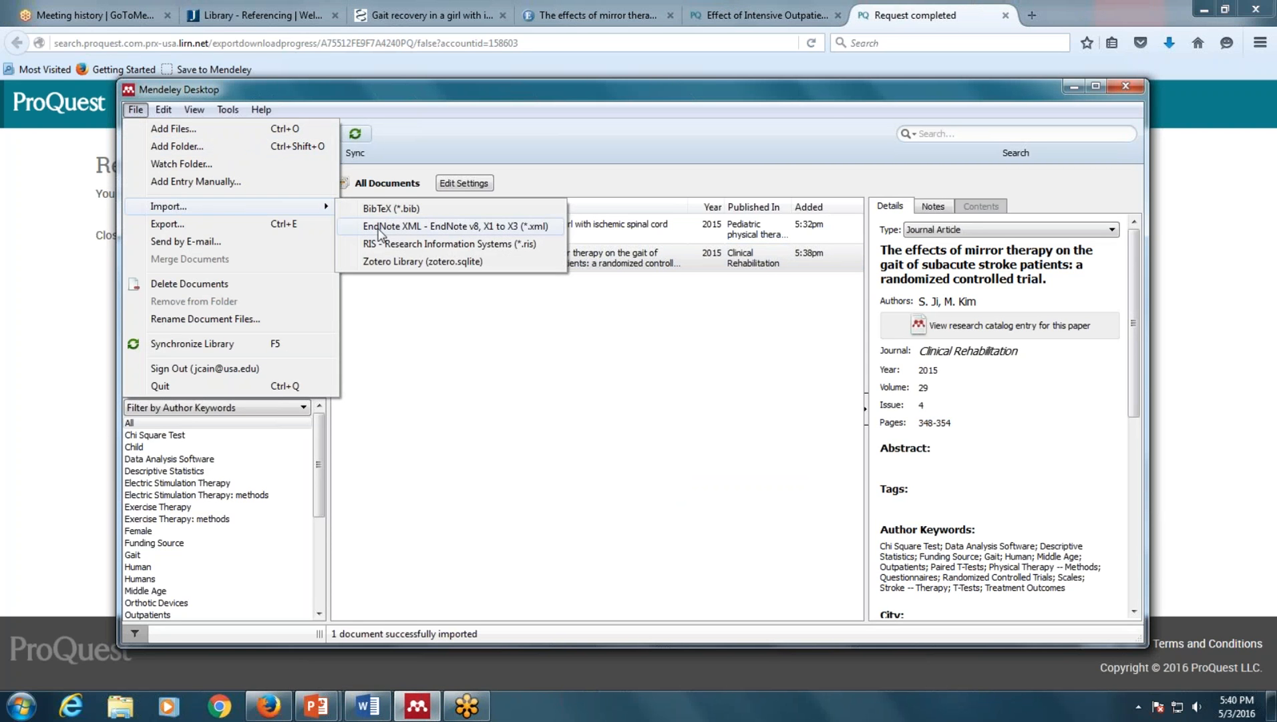
click(360, 242)
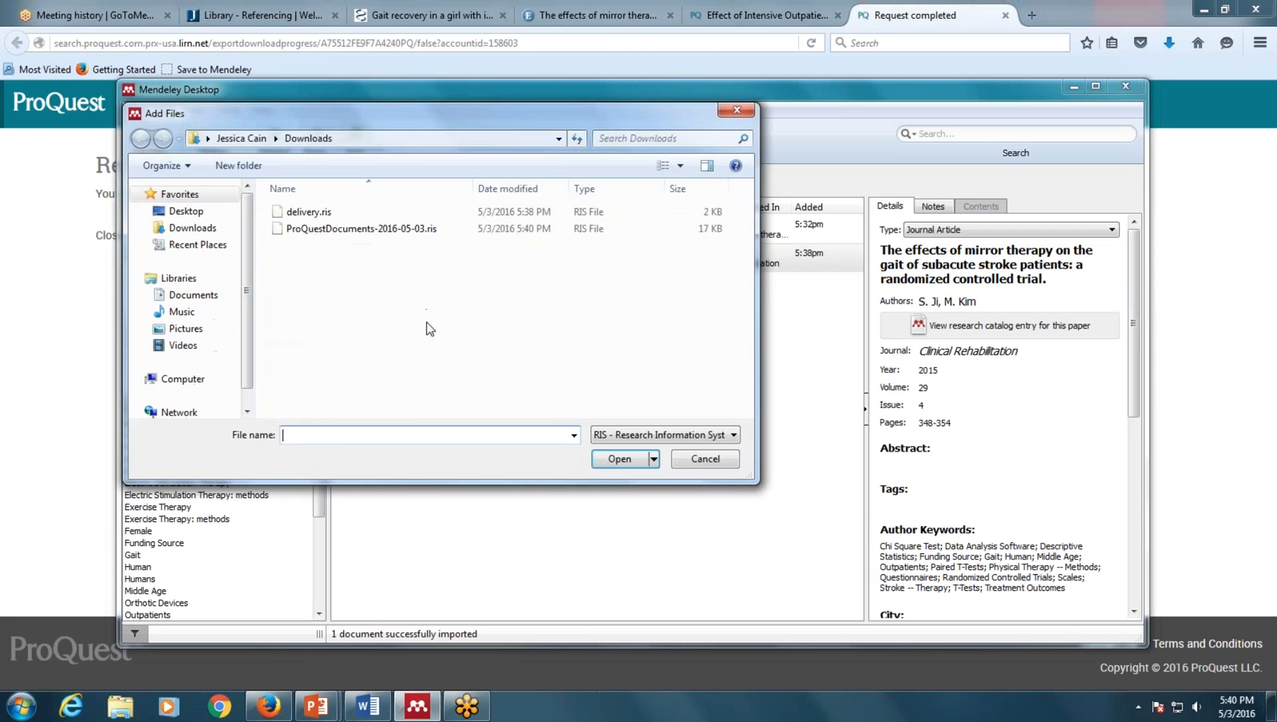
click(353, 228)
click(625, 460)
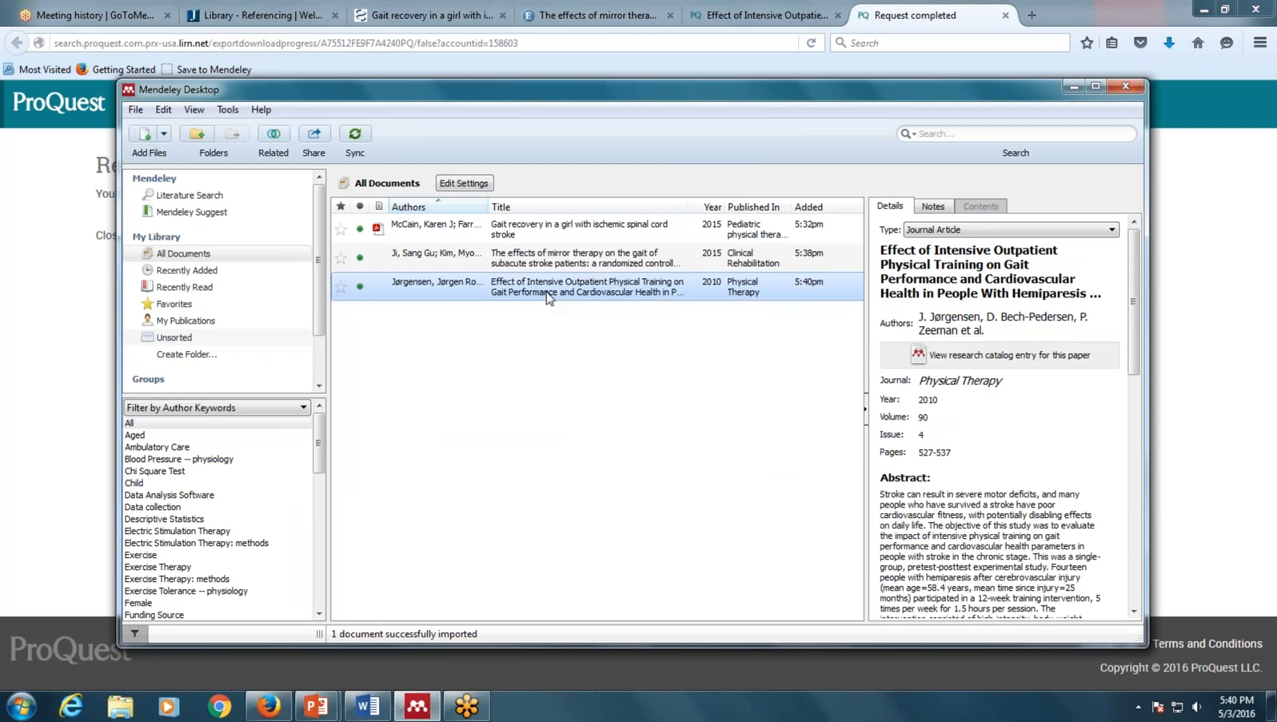
- Review the imported Physical Therapy article's details, including journal, abstract, author keywords, publisher, URL and catalog IDs
click(1002, 322)
click(962, 379)
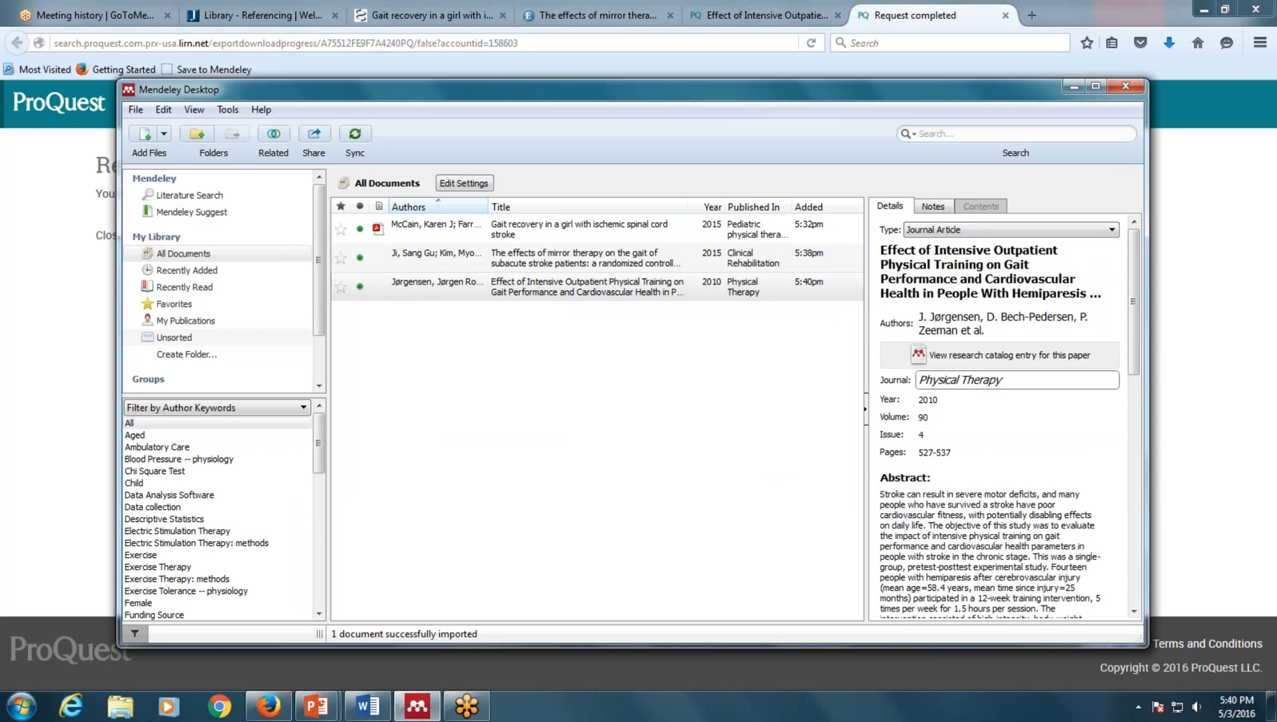
scroll(964, 430, down, 1)
scroll(963, 427, down, 4)
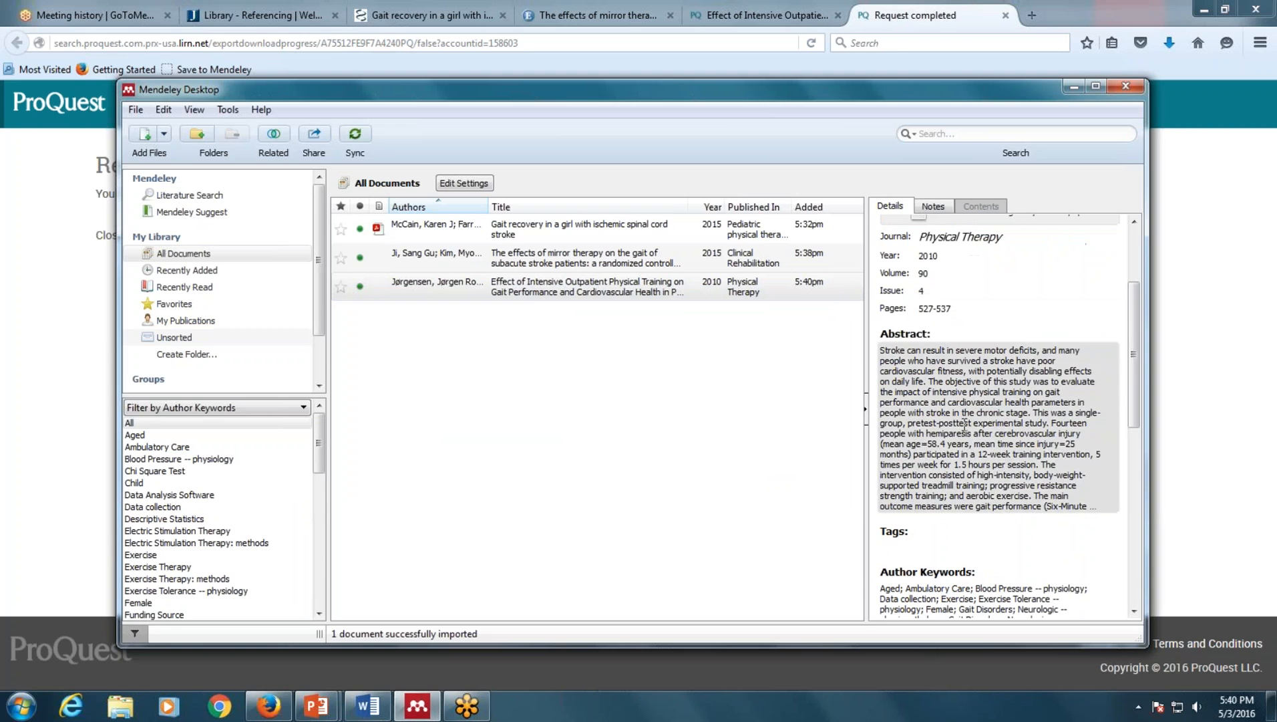
scroll(955, 424, up, 5)
scroll(947, 420, down, 4)
scroll(947, 420, down, 5)
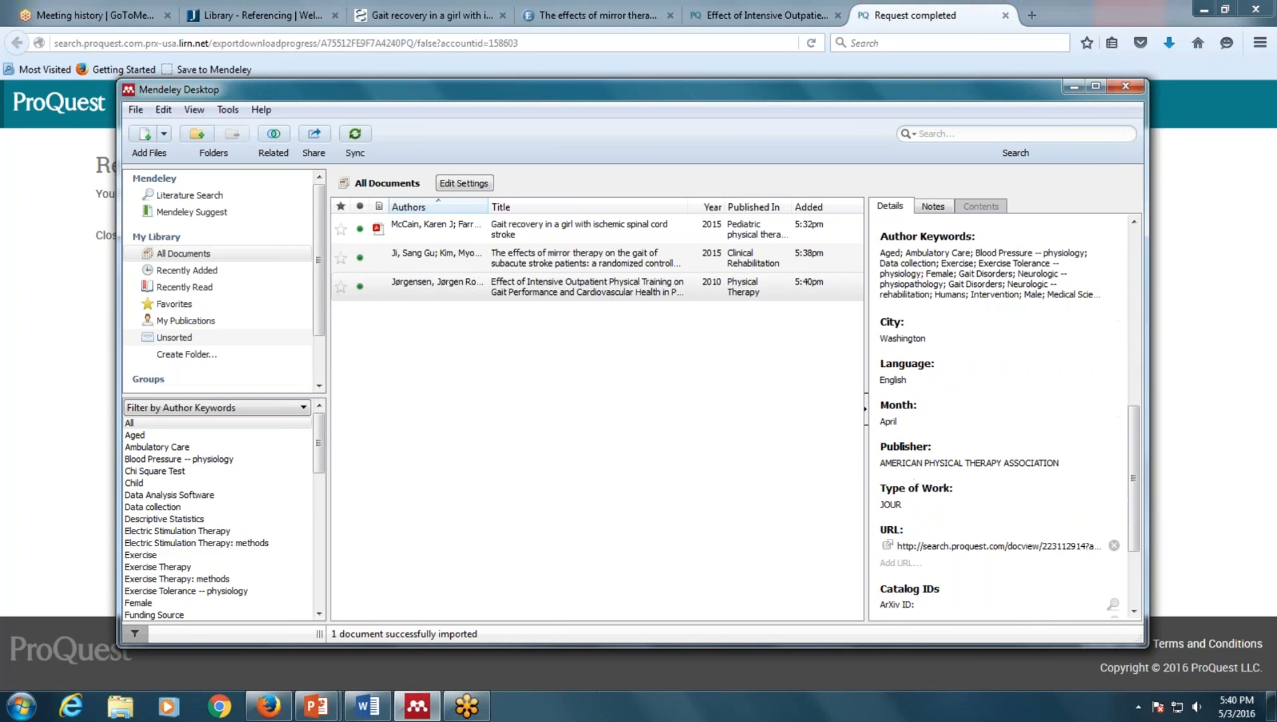
scroll(1002, 415, down, 3)
scroll(952, 428, up, 10)
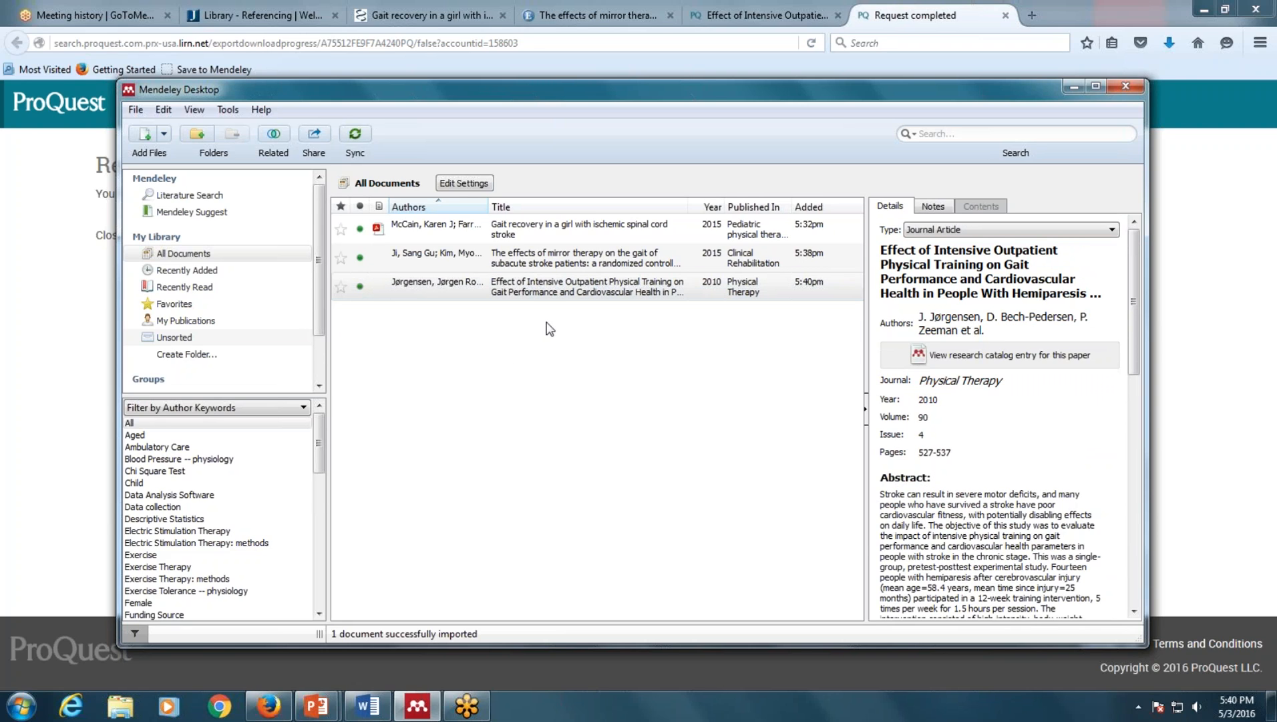
- Close the completed ProQuest request page in Firefox, show the mirror therapy article, and return to Mendeley Desktop
click(889, 28)
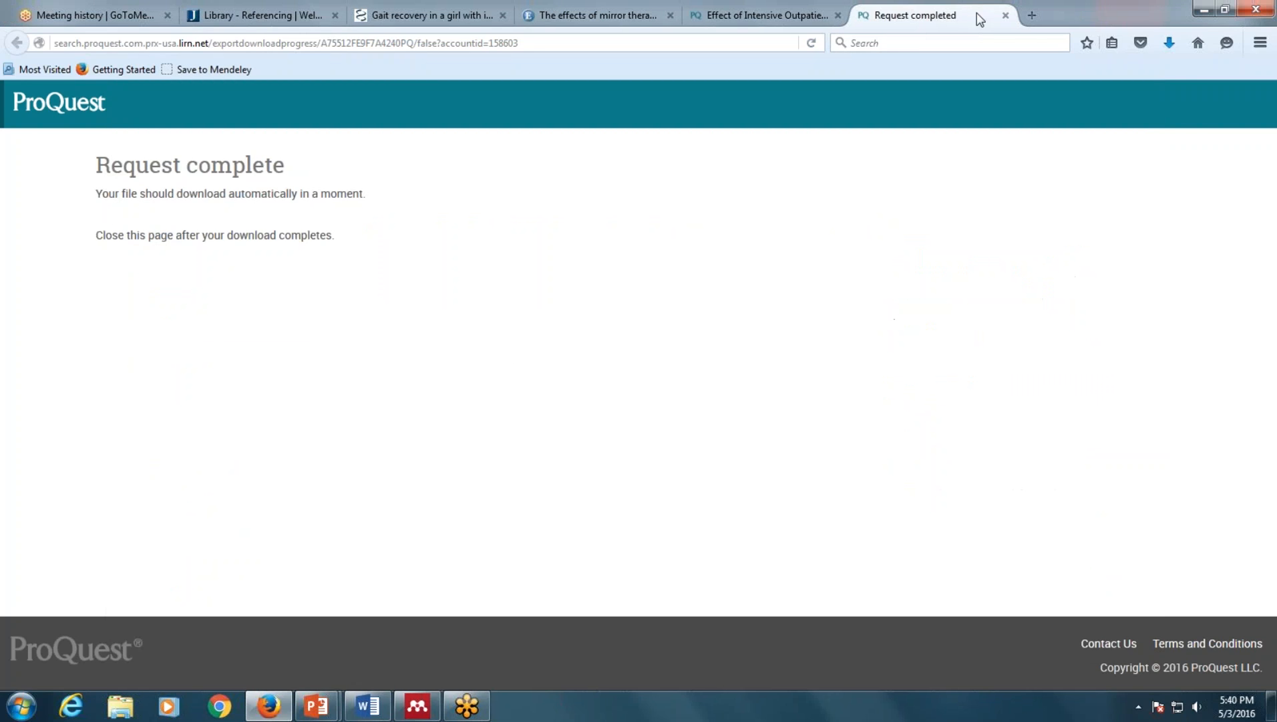
click(1006, 15)
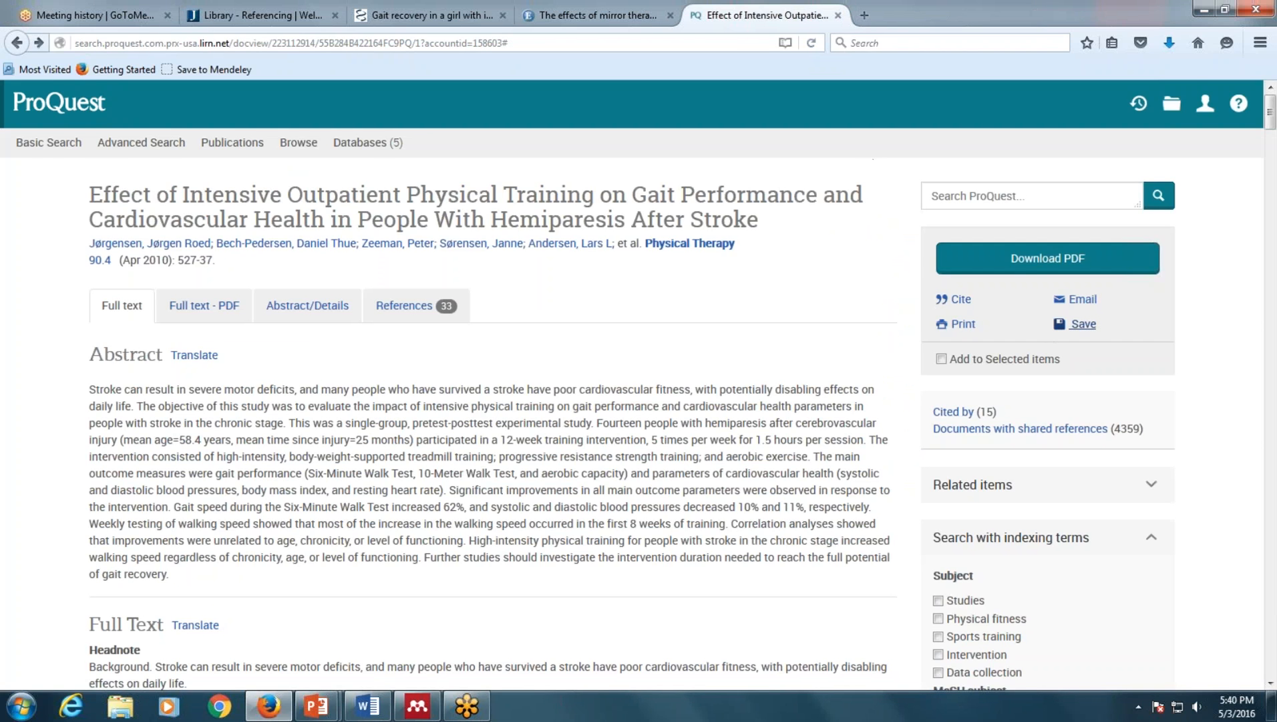
click(561, 19)
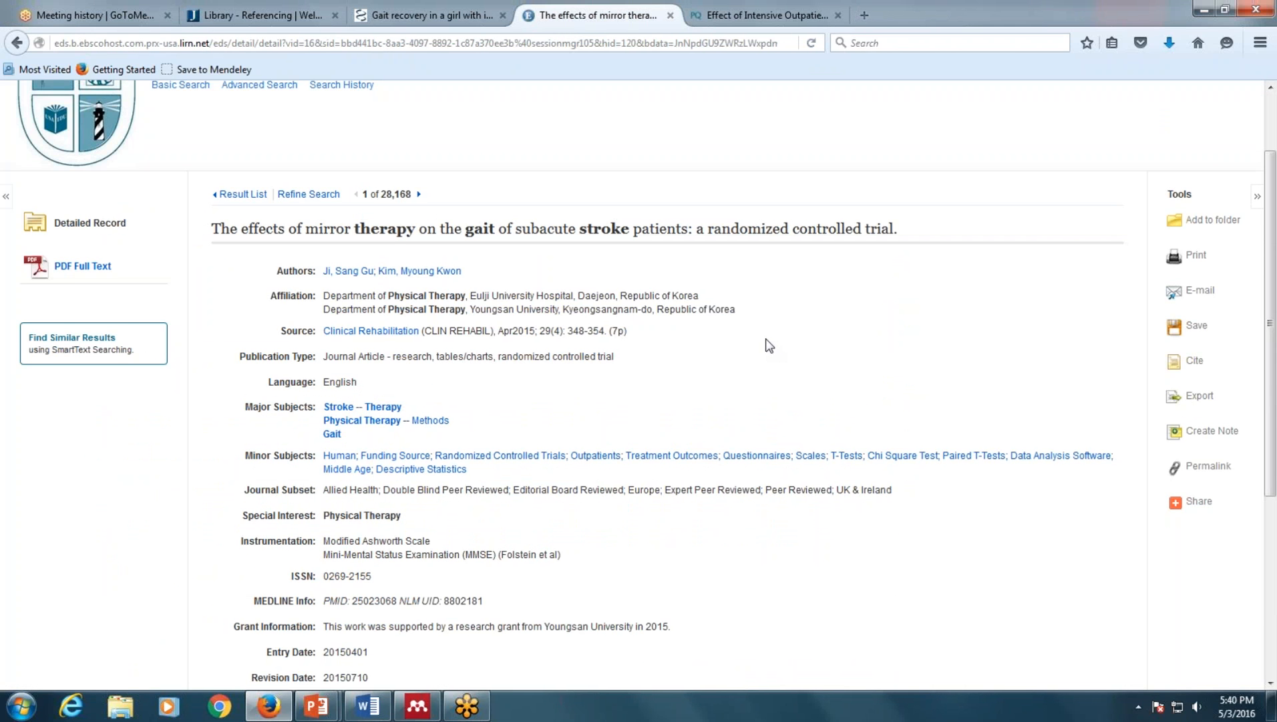
click(431, 702)
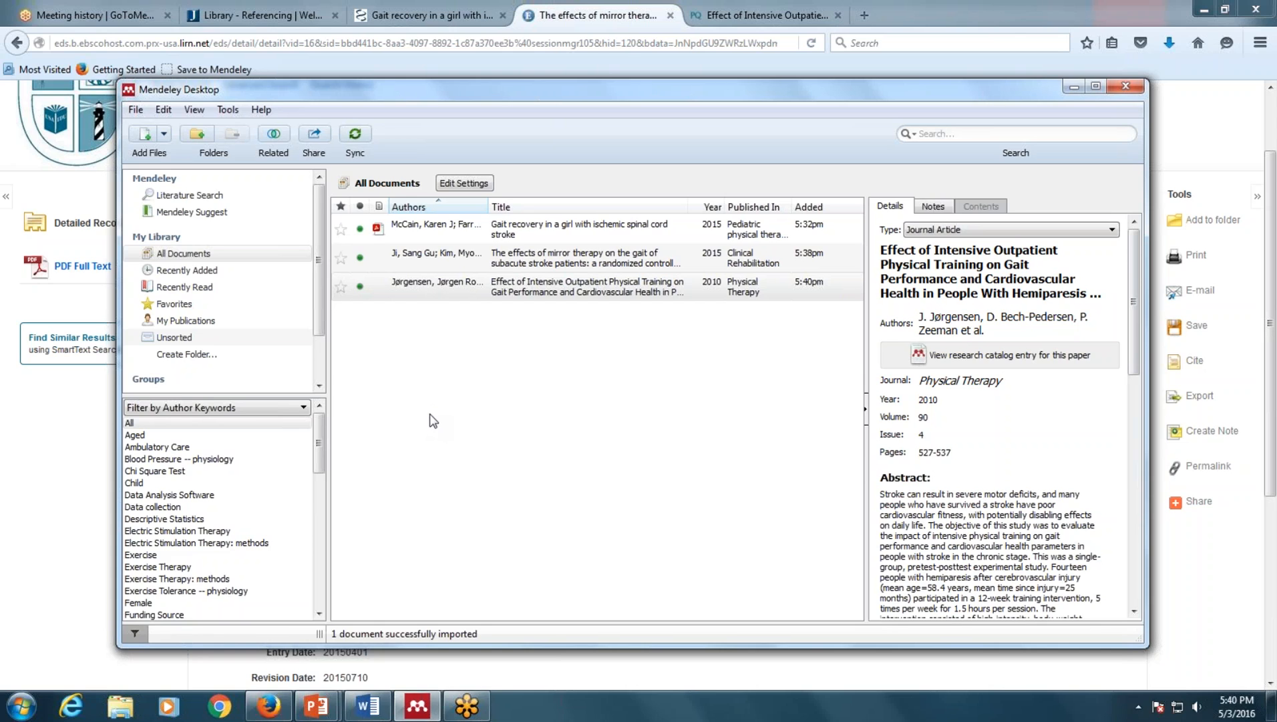
- Start a manual document entry, reposition the New Document dialog and enlarge it
click(135, 109)
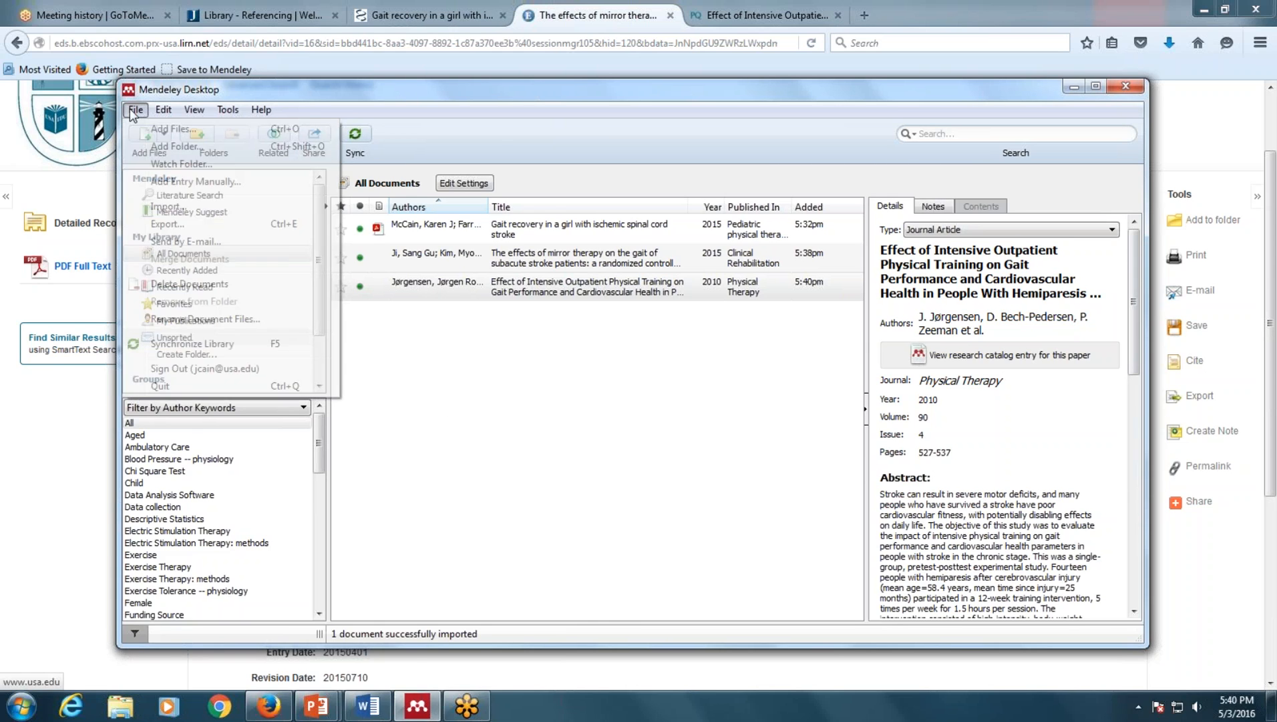
click(157, 189)
drag(605, 215, 568, 190)
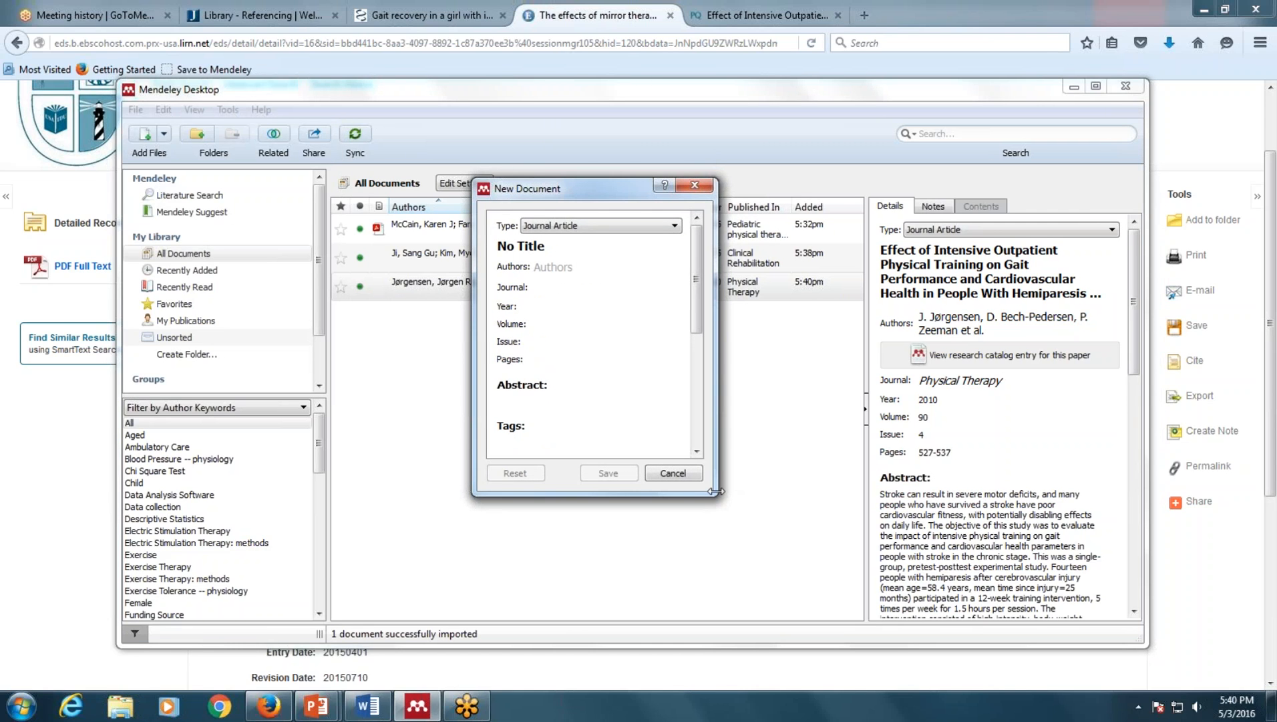
drag(716, 495, 783, 514)
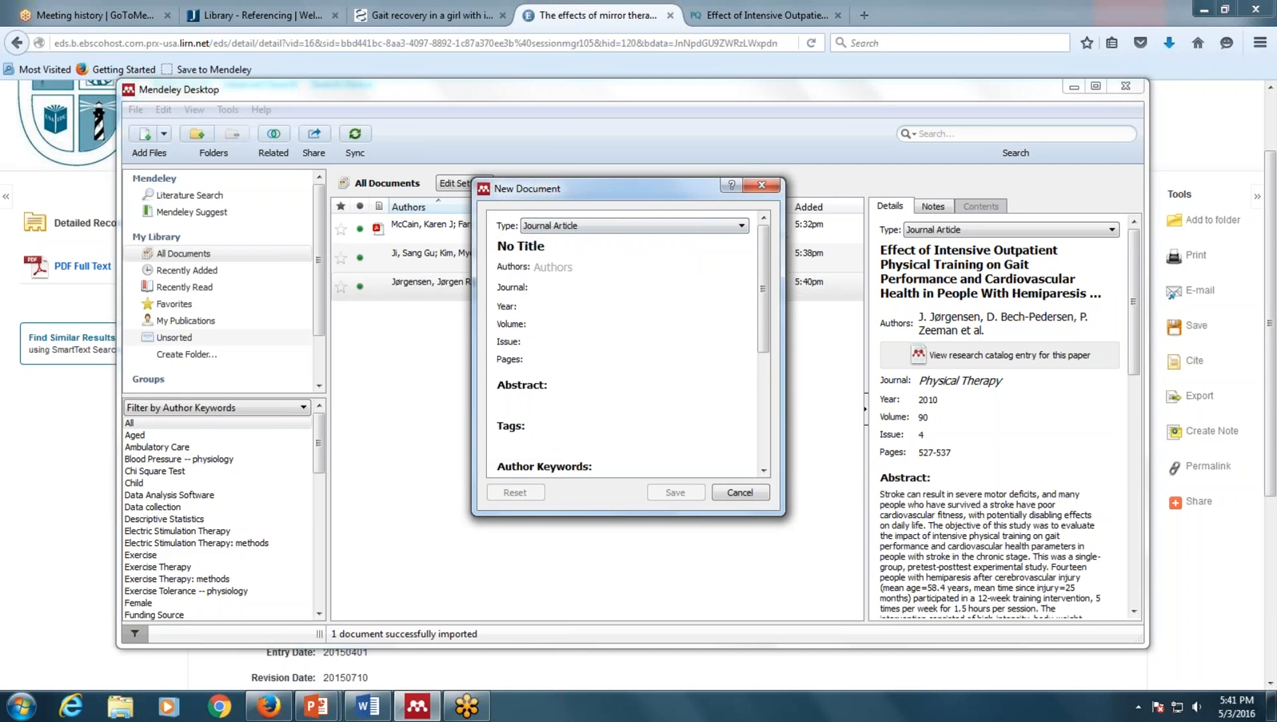
- Look through the available reference types for the new document and set its type to Book
click(650, 225)
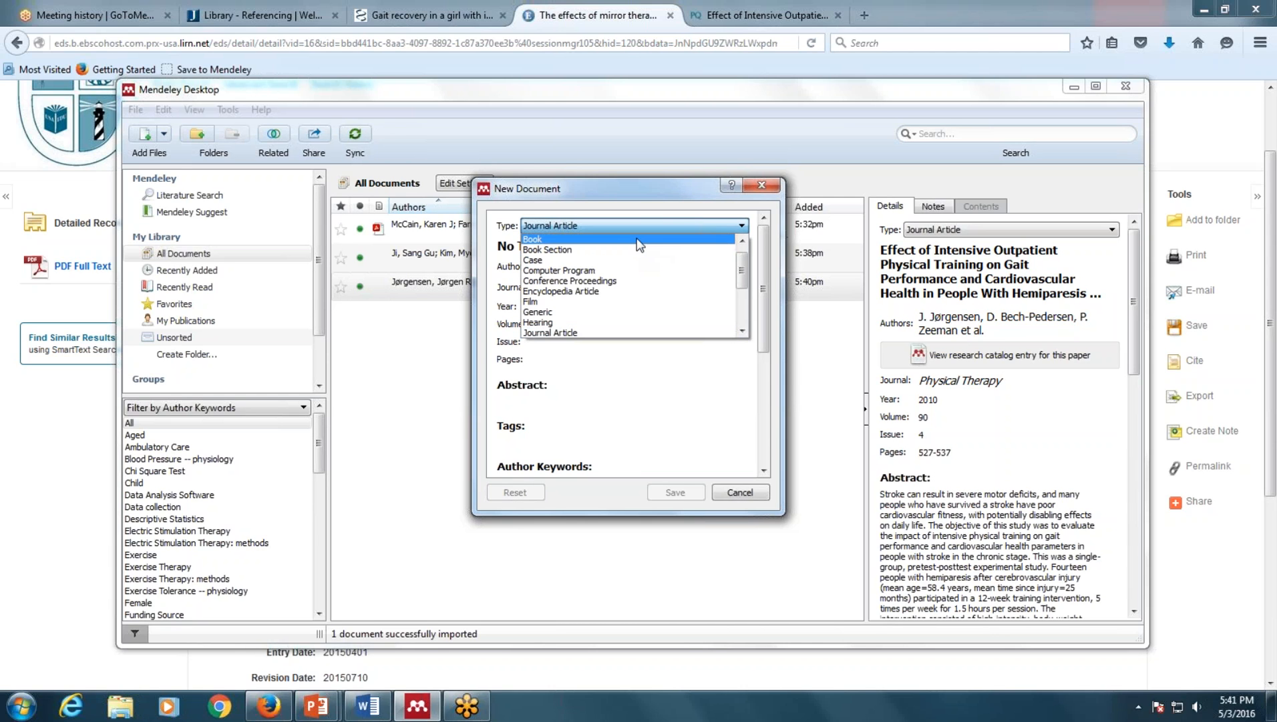
scroll(643, 261, down, 3)
scroll(646, 272, down, 1)
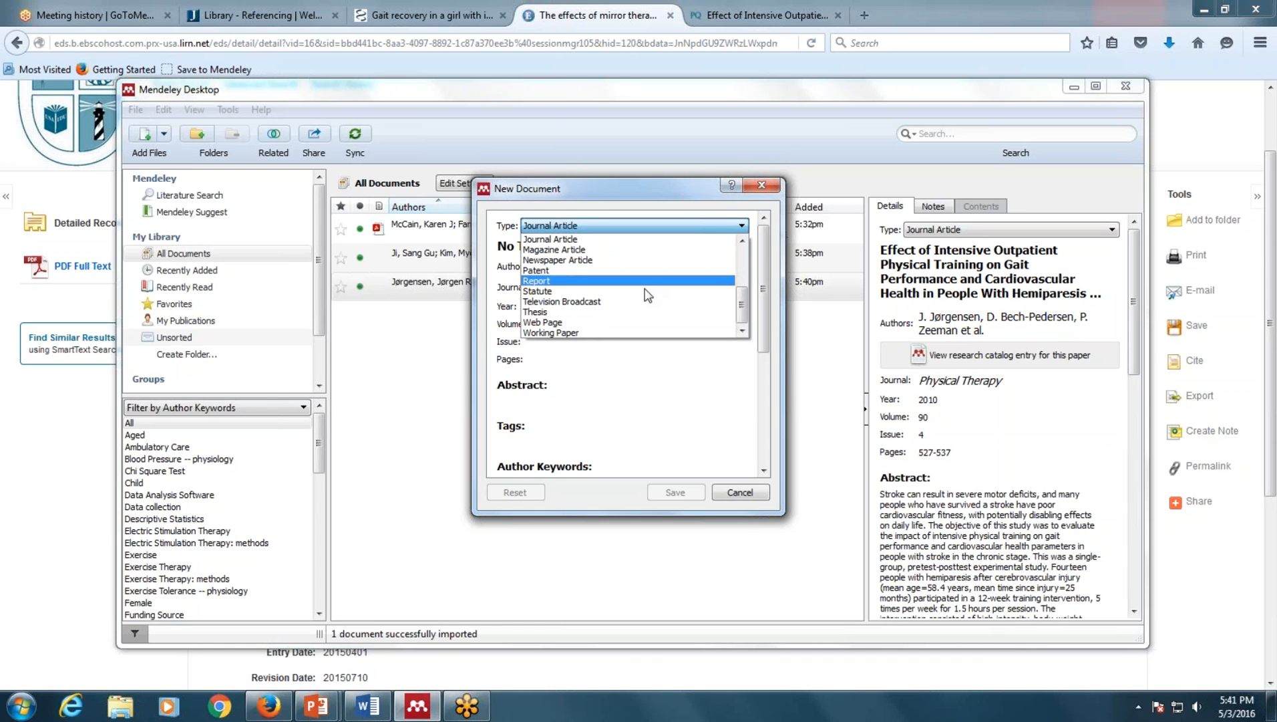
scroll(646, 309, up, 3)
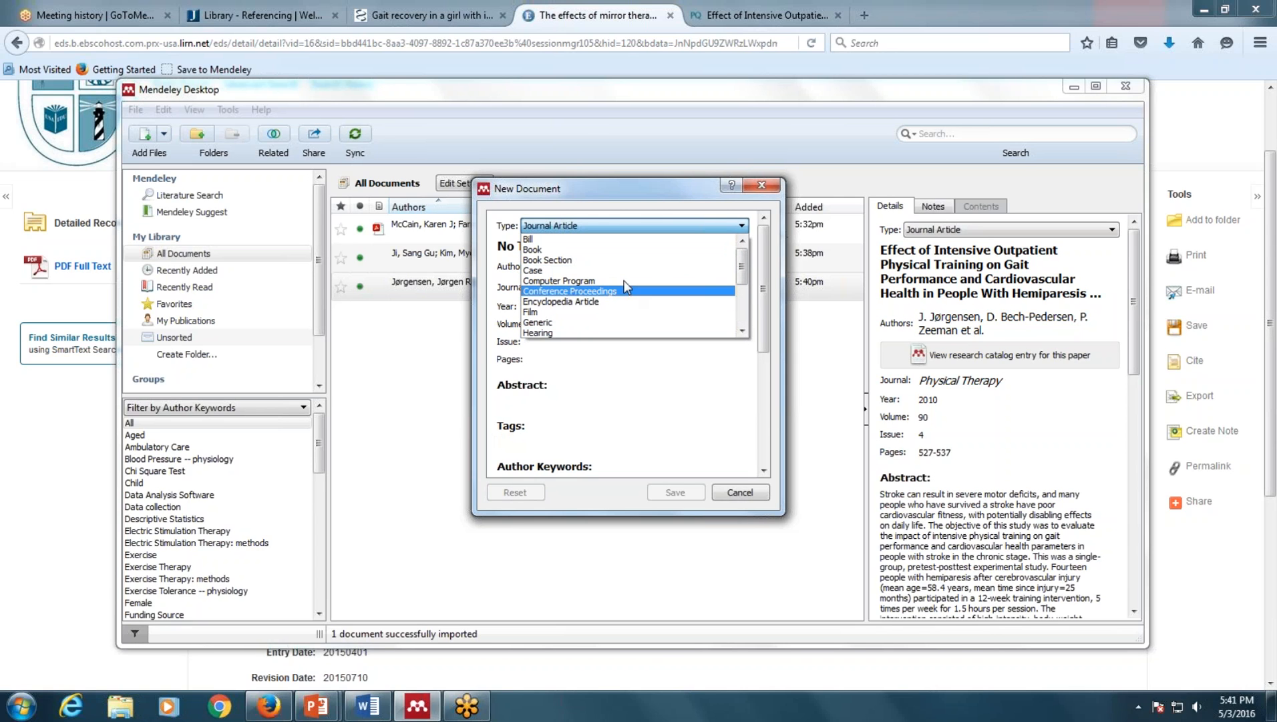
click(602, 247)
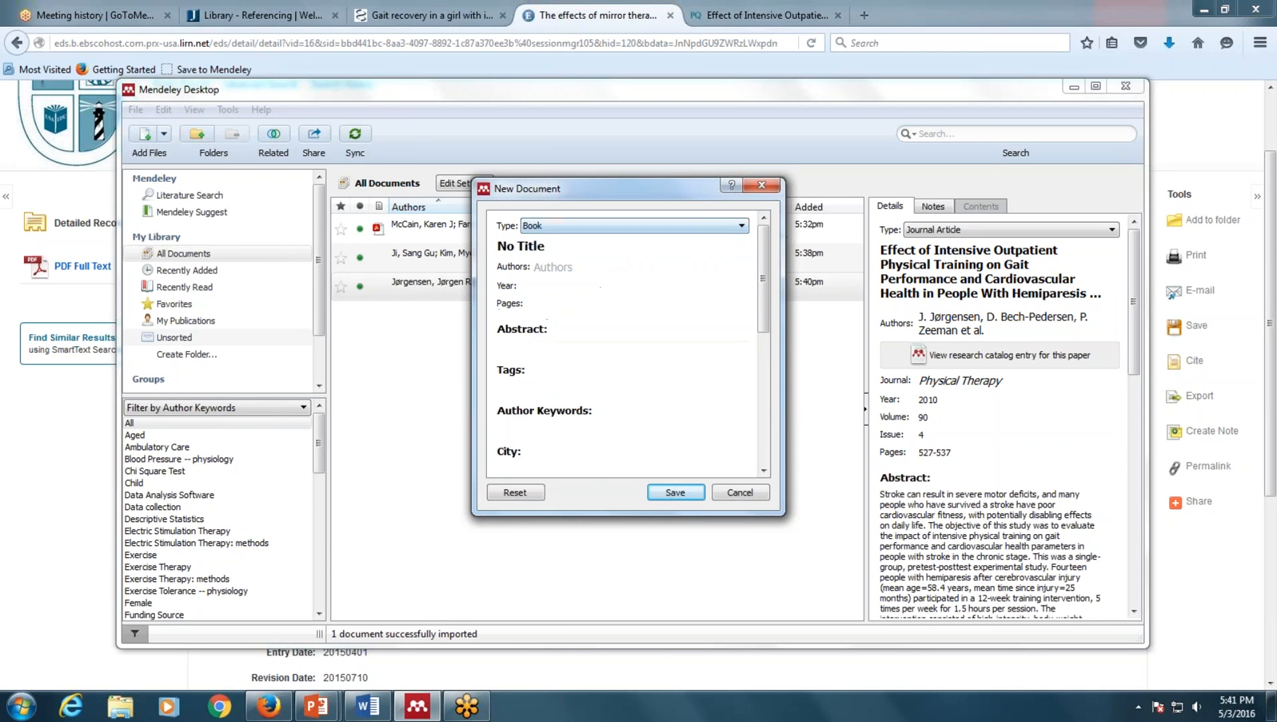
- Look over the book entry's fields, from title and authors to edition, publisher and URL, and cancel the new document
click(556, 246)
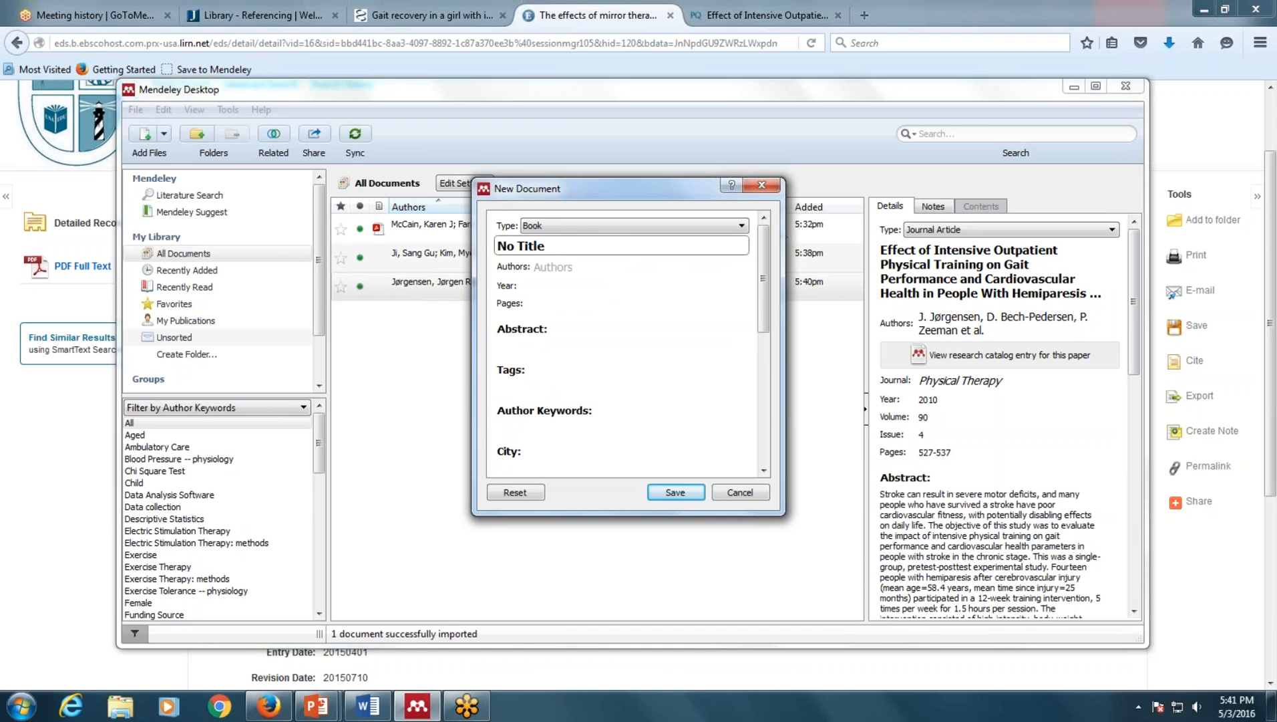
key(Tab)
key(Tab)
scroll(604, 341, down, 5)
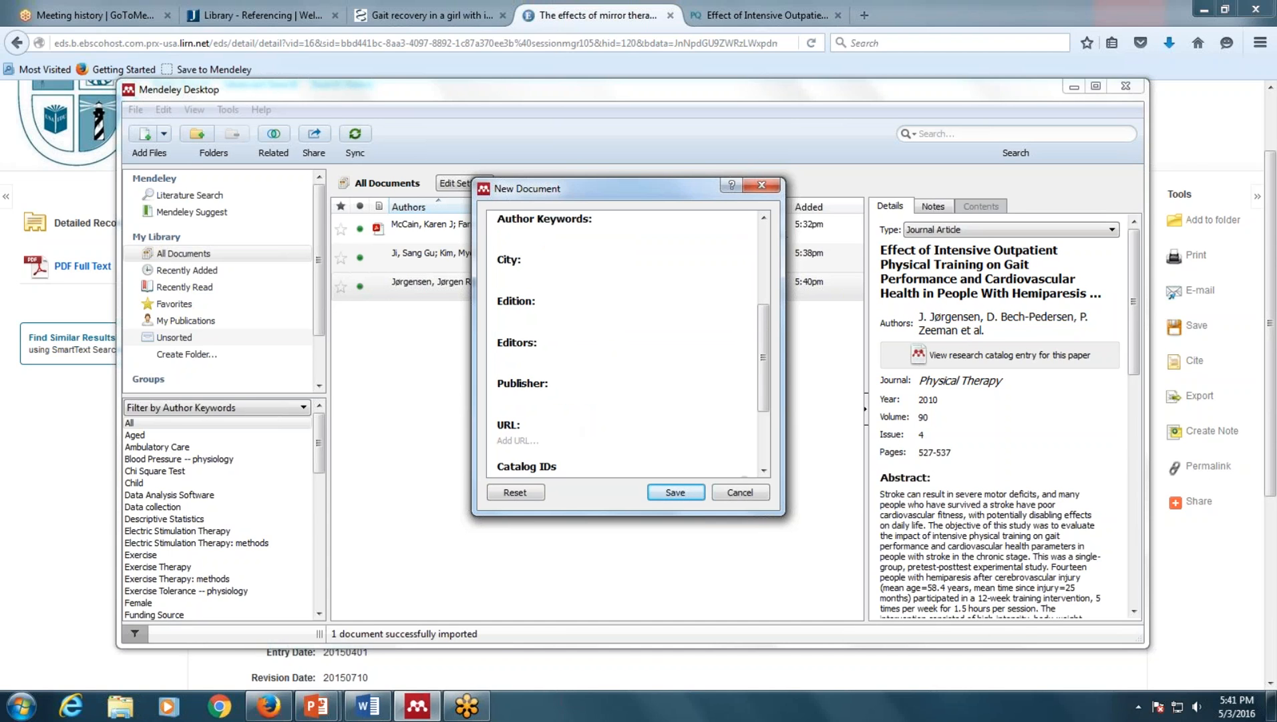
scroll(613, 443, up, 5)
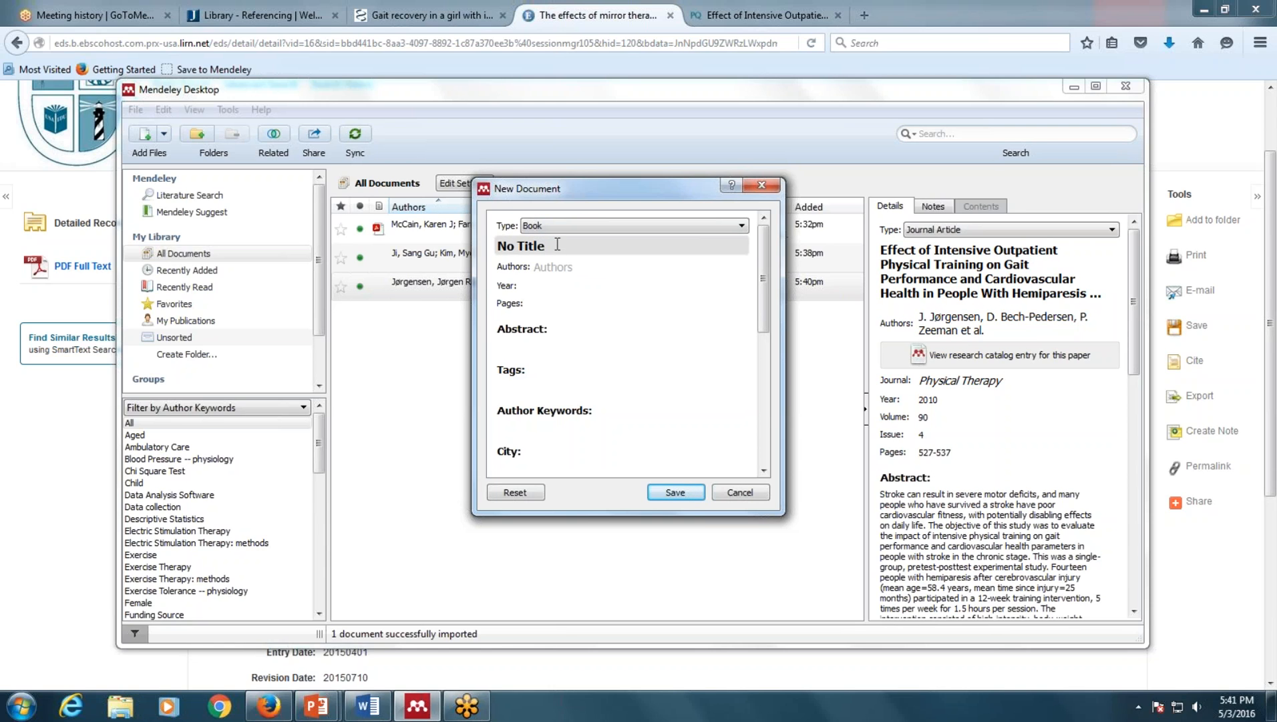
click(741, 493)
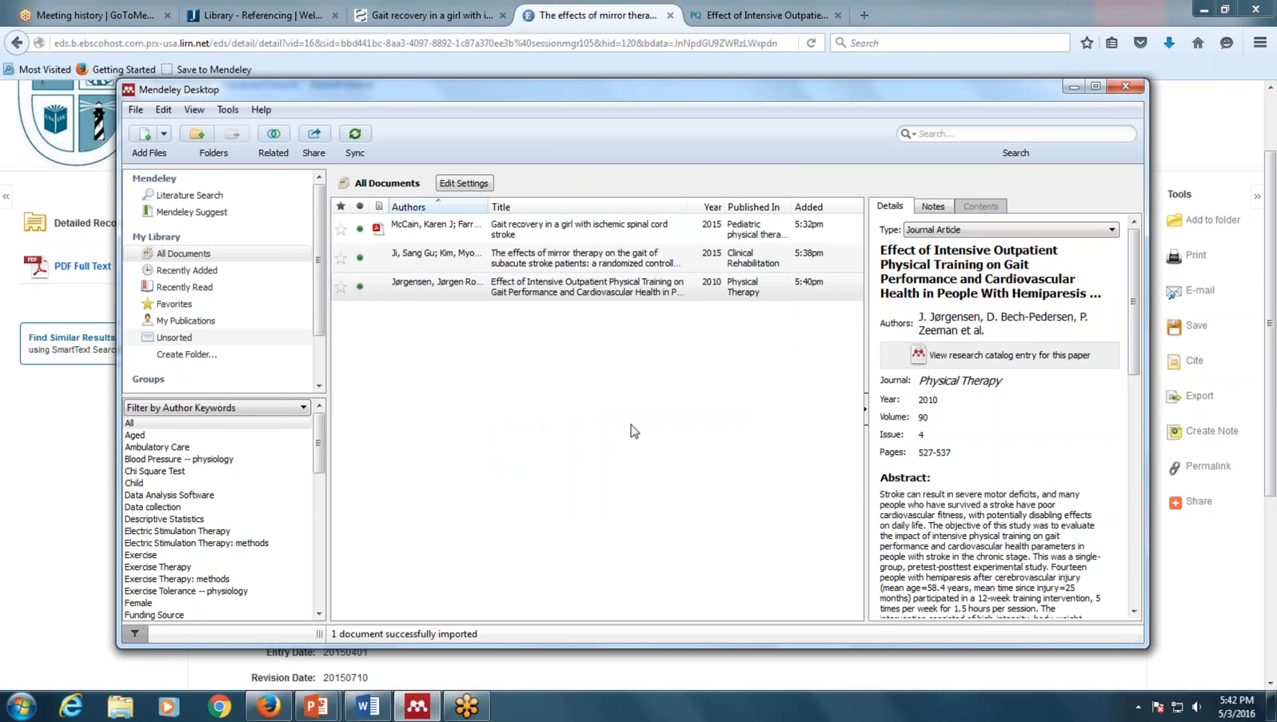
click(146, 137)
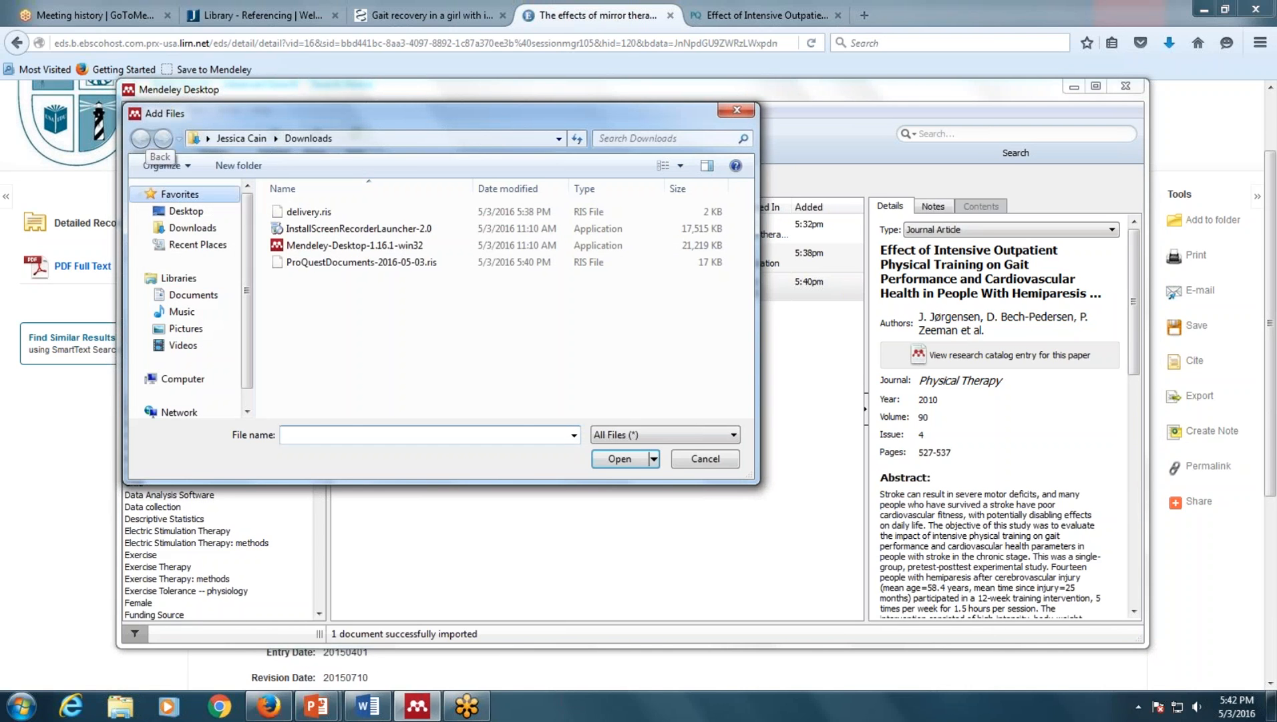
click(175, 215)
click(180, 294)
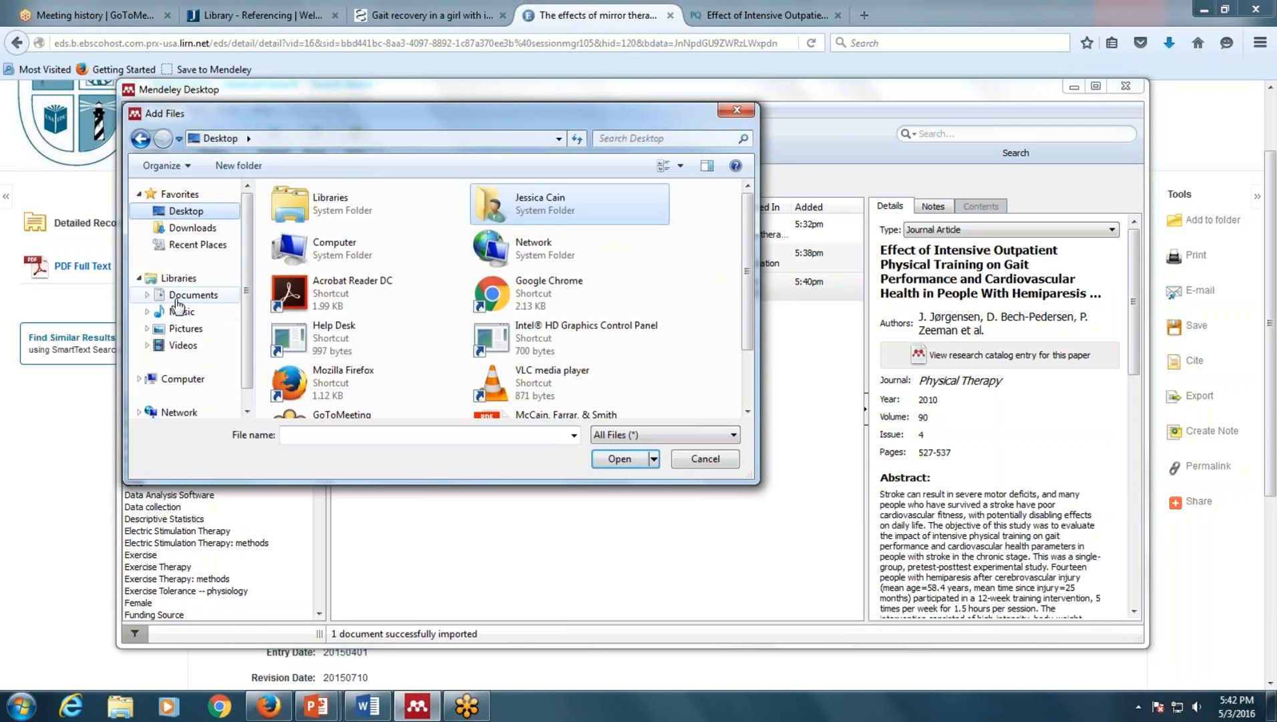
click(178, 229)
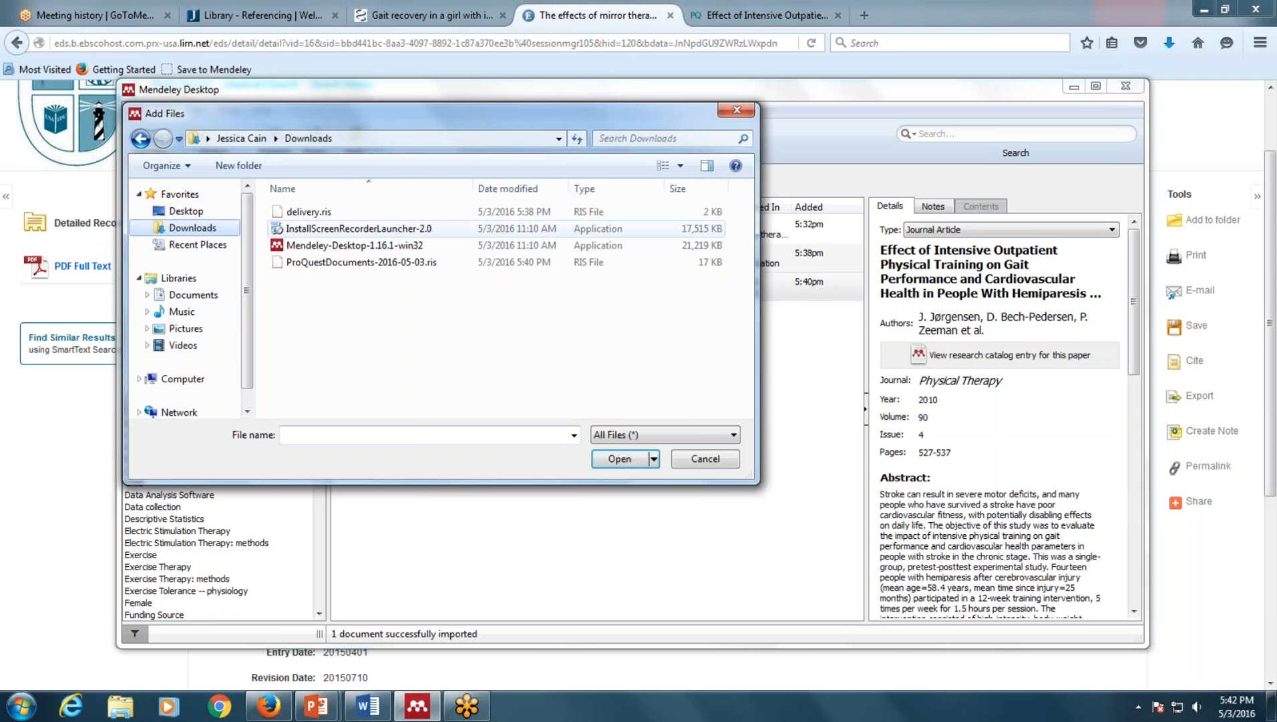
click(735, 114)
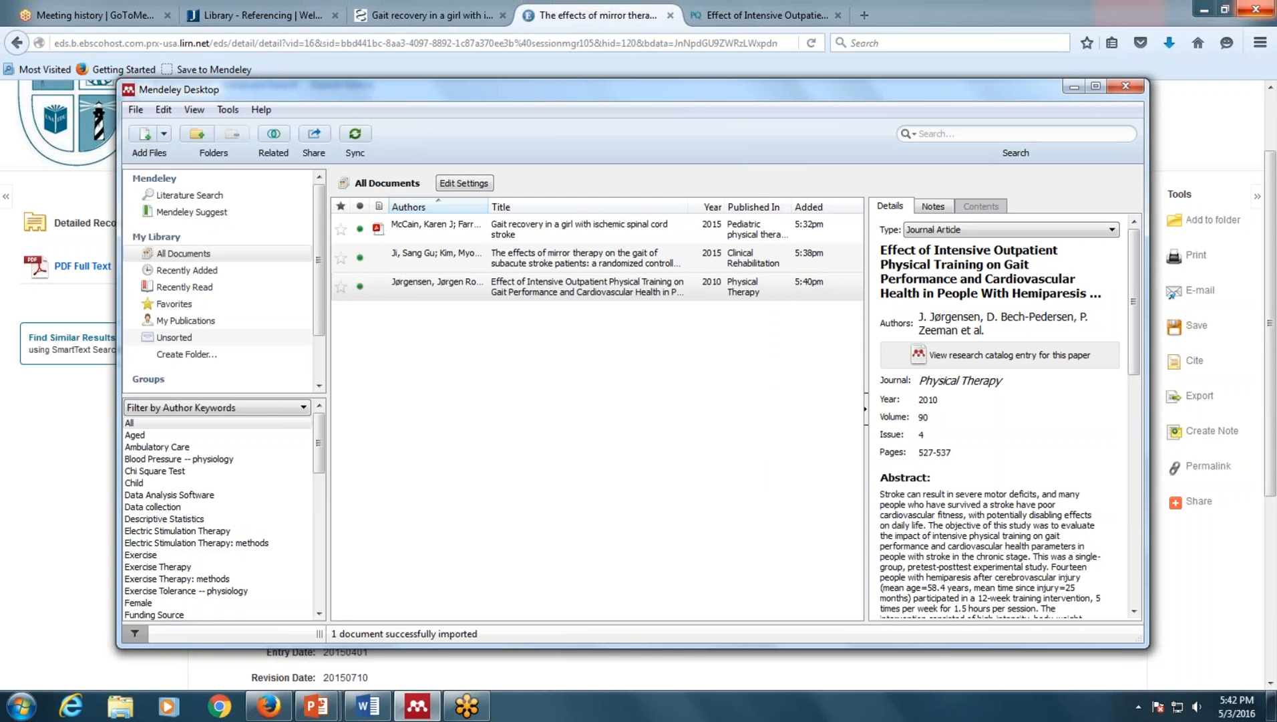
- Clear the other windows to expose the desktop, reposition Mendeley, and import the NeuroRehabilitation 2014 PDF from the desktop into the library
click(1202, 10)
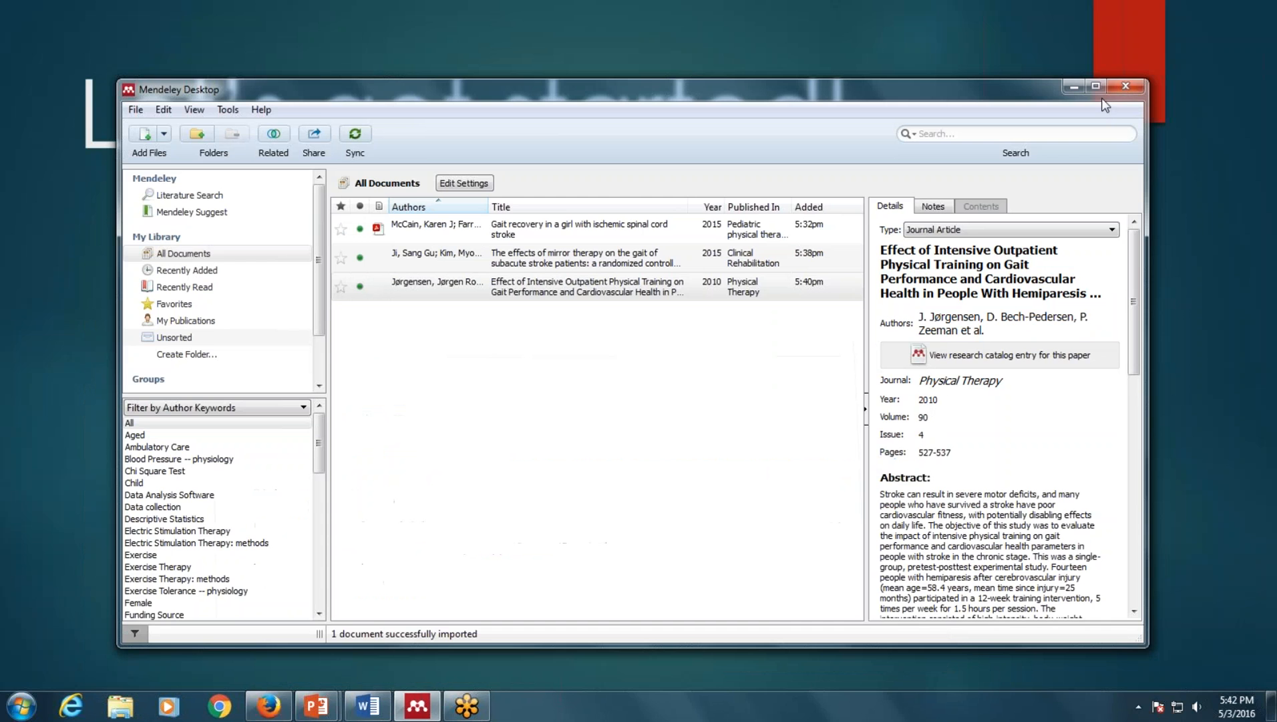
click(1074, 87)
key(Escape)
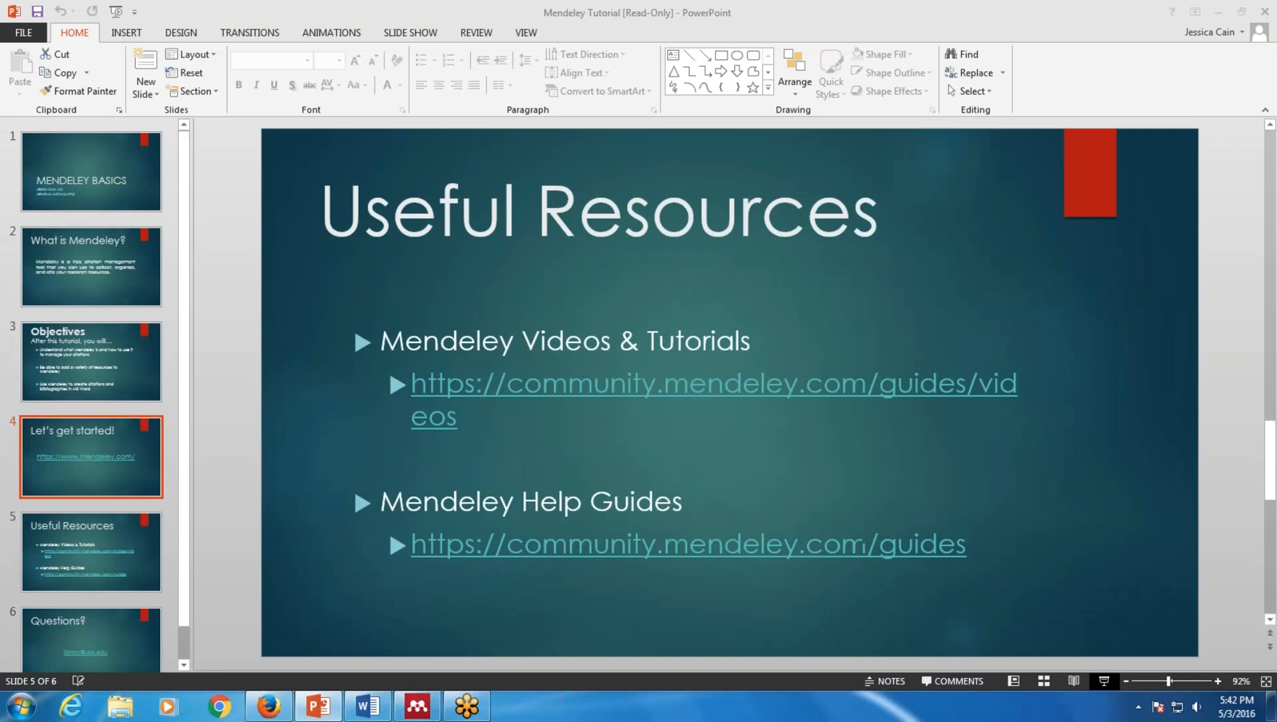
click(1218, 11)
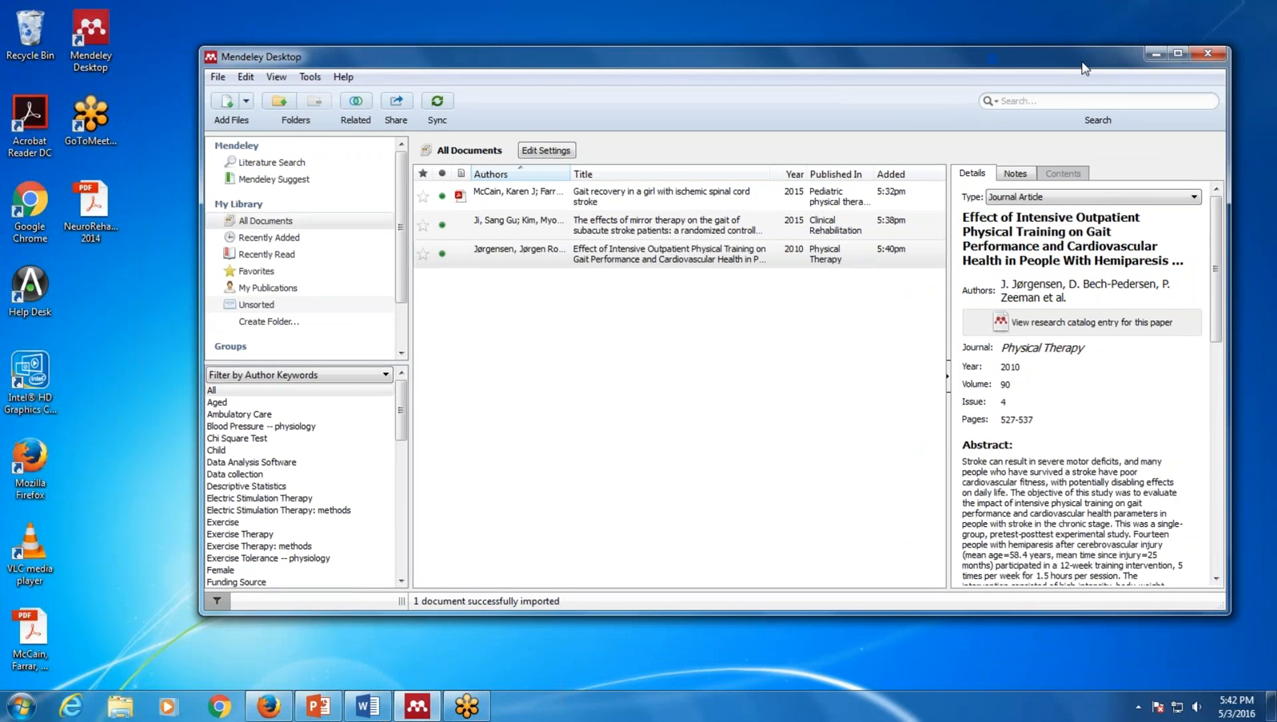
drag(1083, 63, 1059, 55)
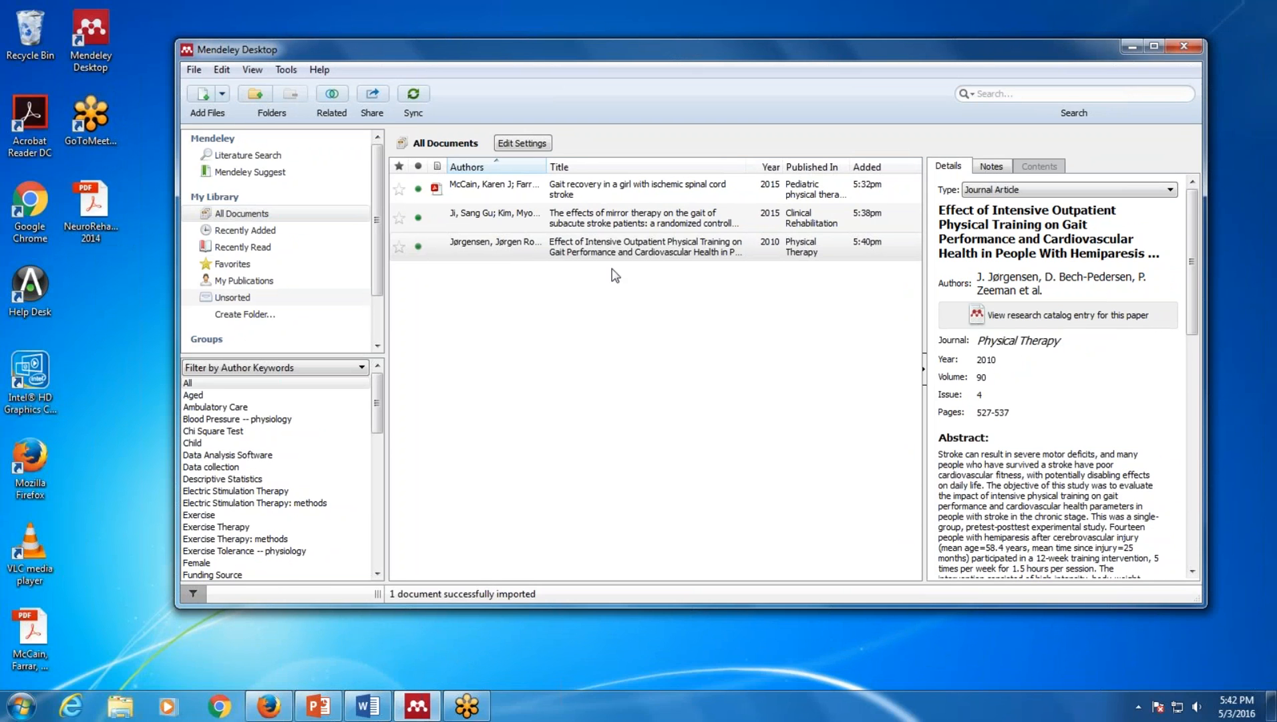
drag(91, 205, 460, 462)
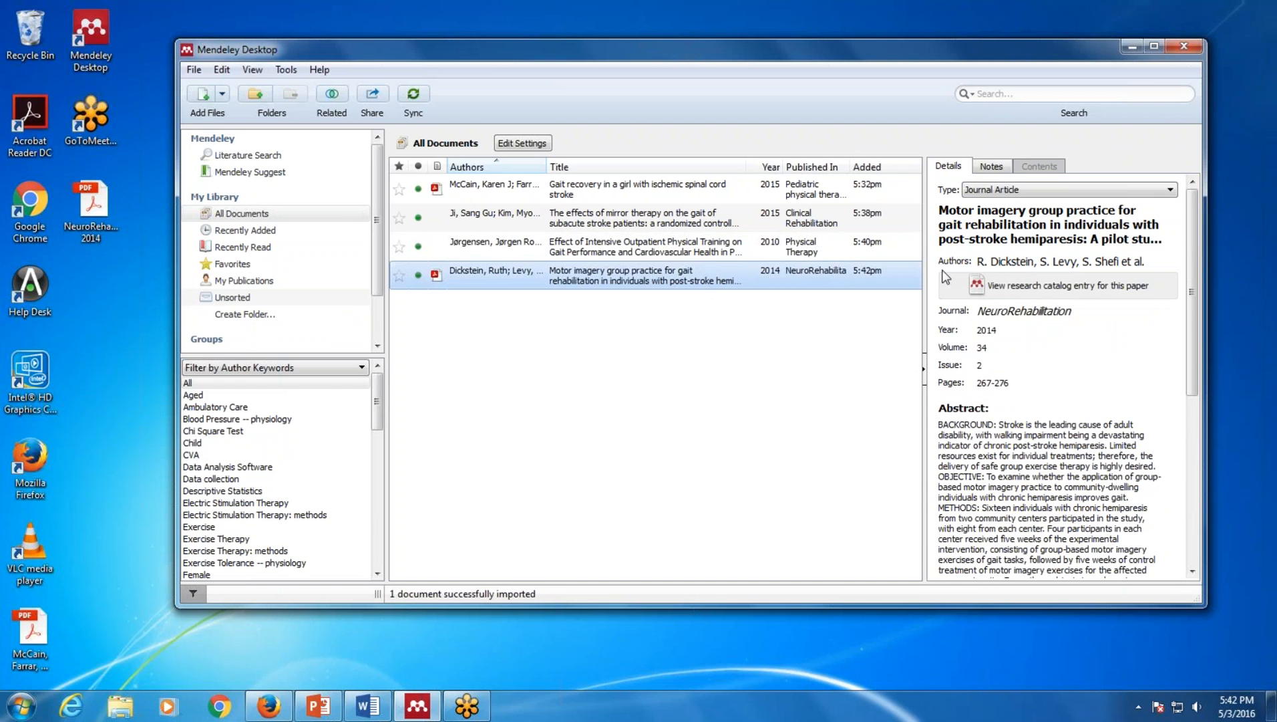
- Review the imported motor imagery article's details, including its full title, journal, year, volume, issue and pages
click(986, 223)
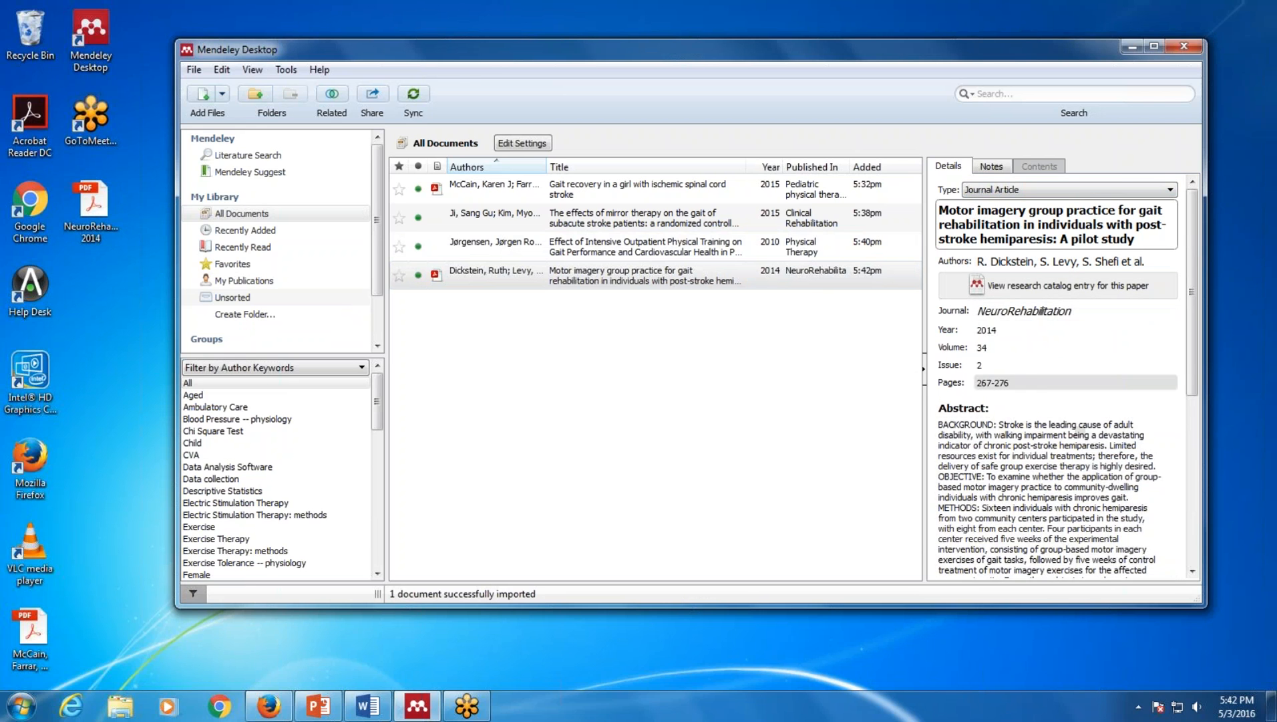
scroll(1109, 411, down, 8)
scroll(1092, 427, up, 7)
scroll(1091, 428, up, 2)
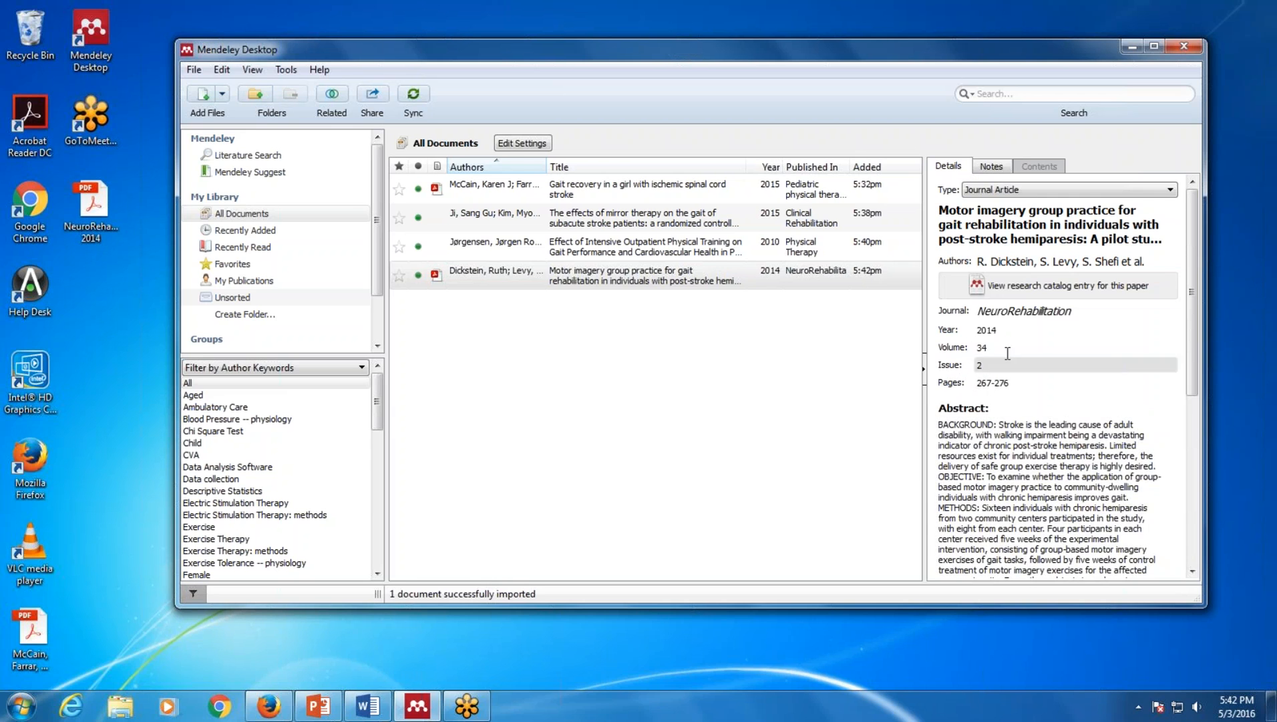
- Open the motor imagery article's PDF, look over its first page and document details, and close it
click(484, 287)
double_click(484, 287)
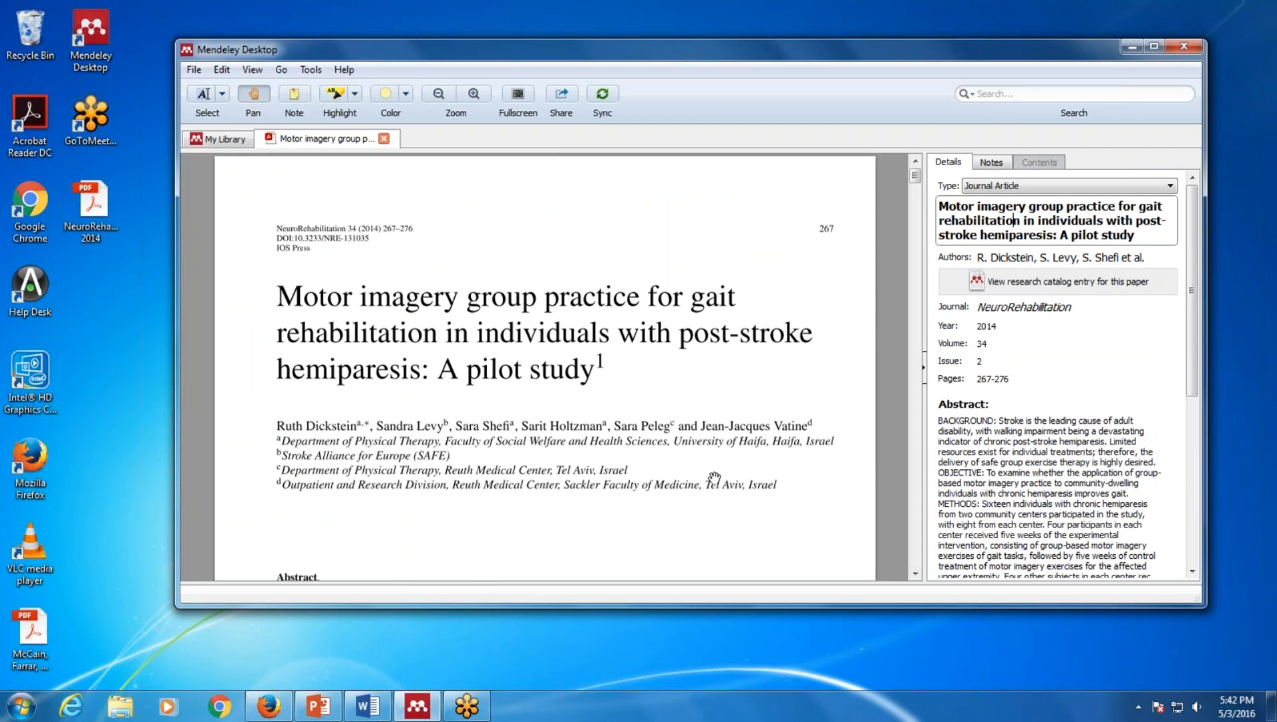
click(996, 257)
scroll(997, 274, down, 5)
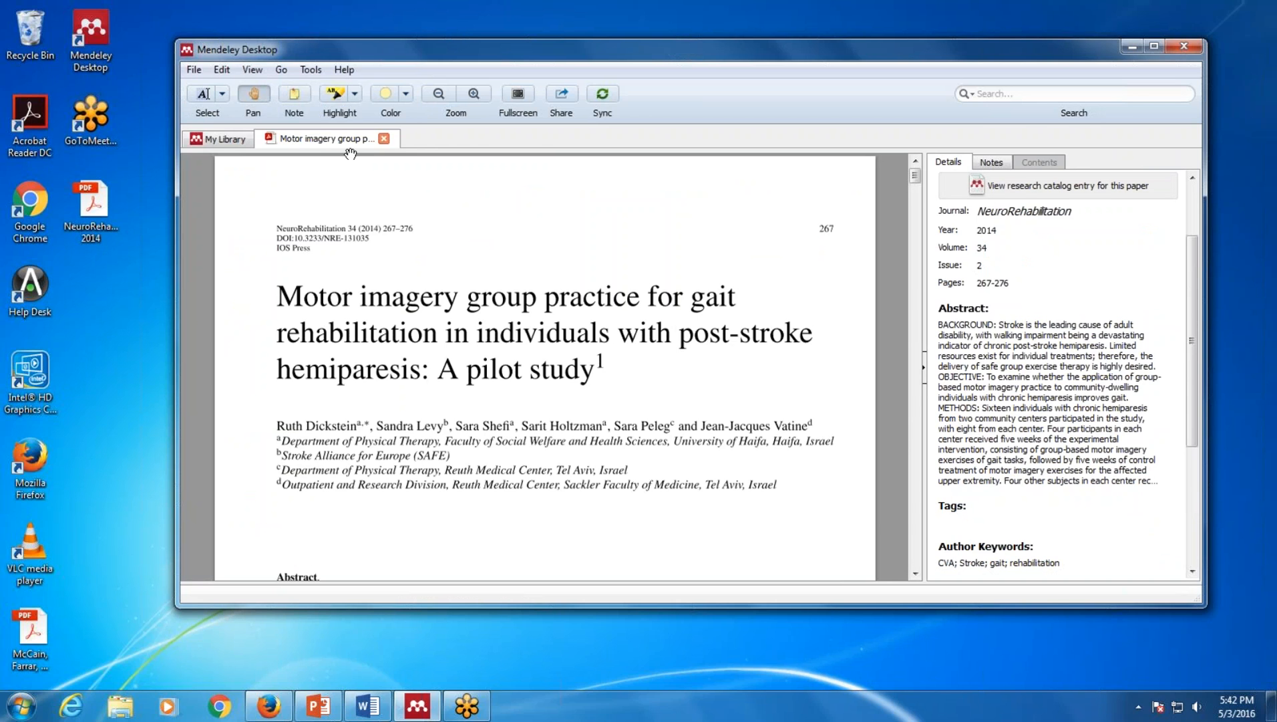
click(384, 139)
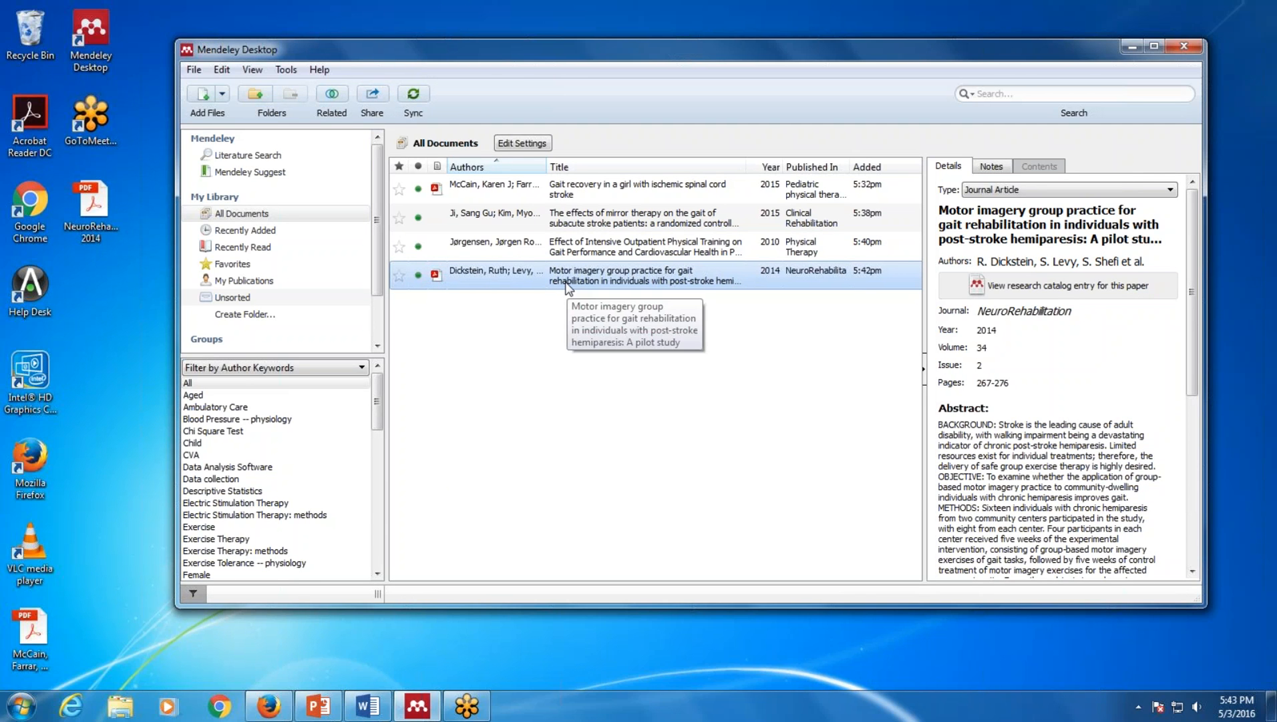
- Show the Add Files dialog, close it without adding anything, and view the motor imagery article's full title
click(192, 92)
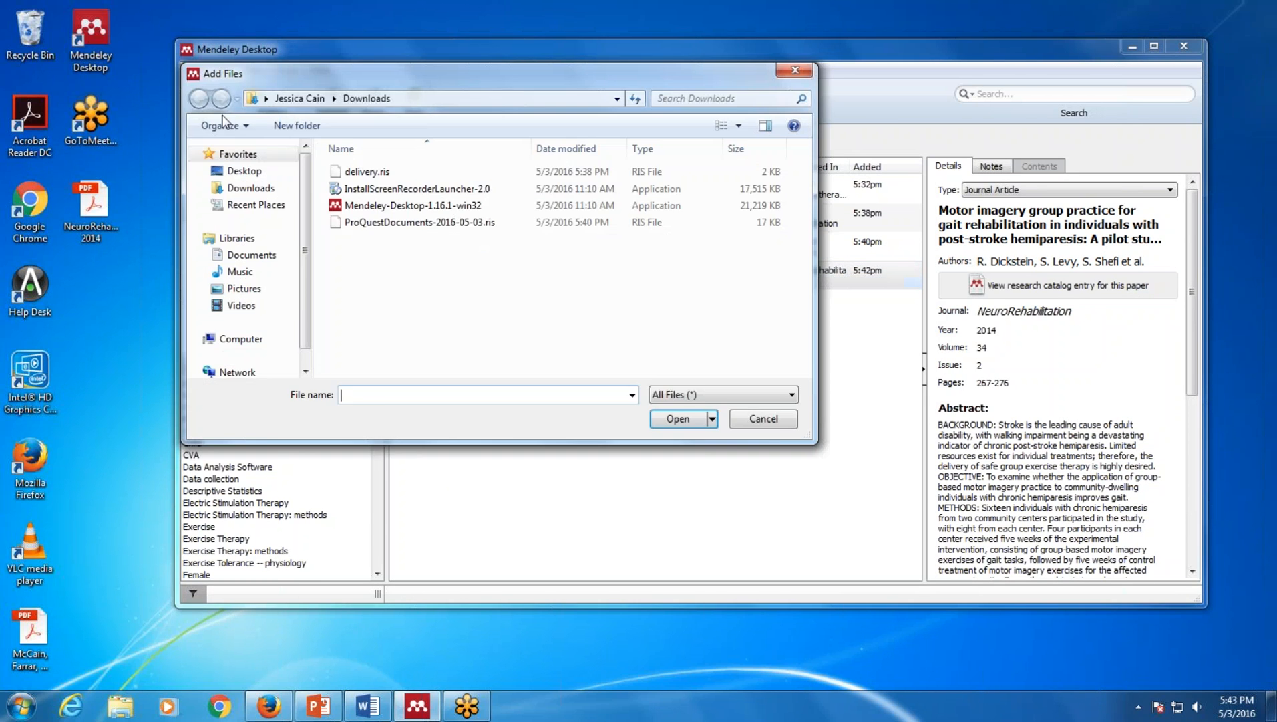
click(797, 74)
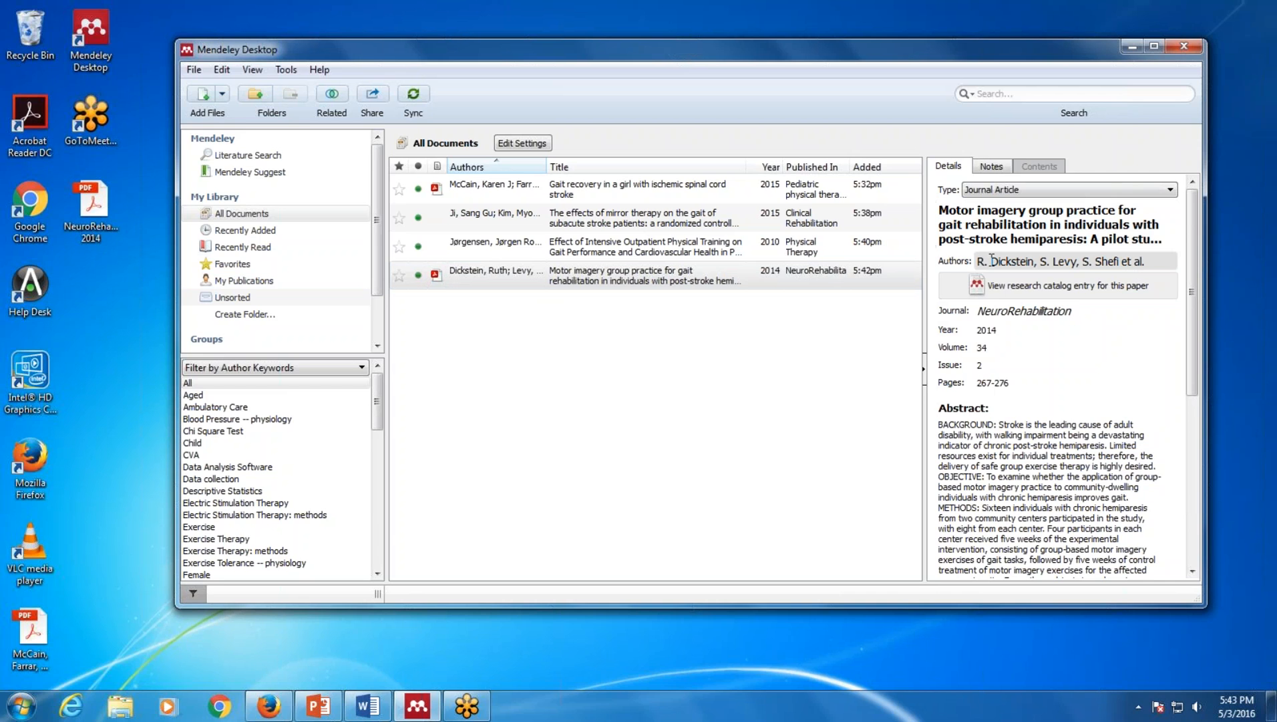
click(966, 212)
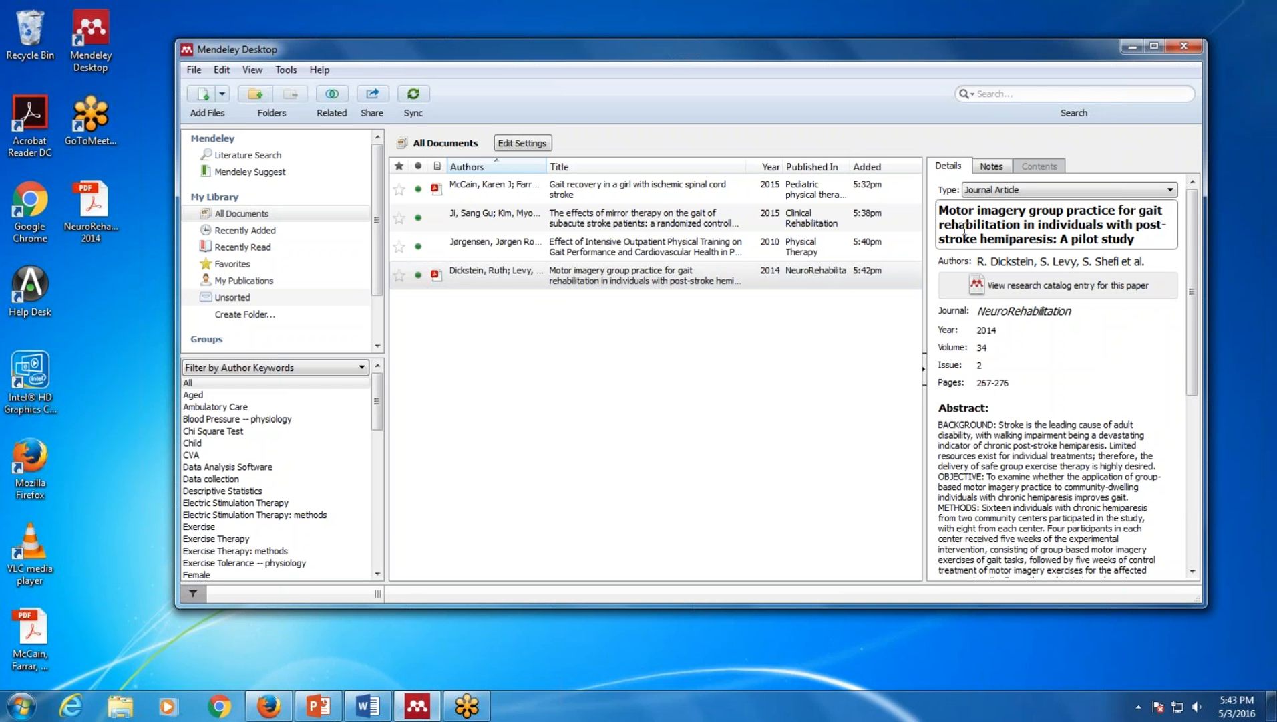
click(1001, 281)
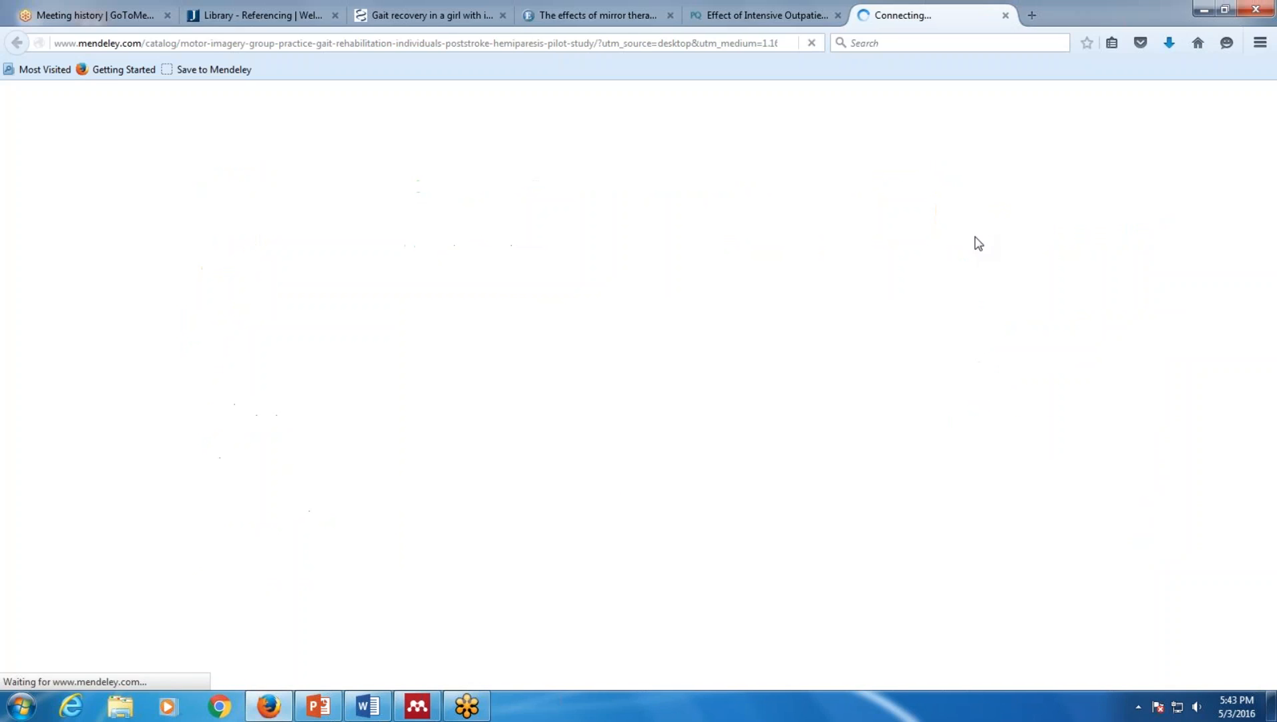
click(1004, 15)
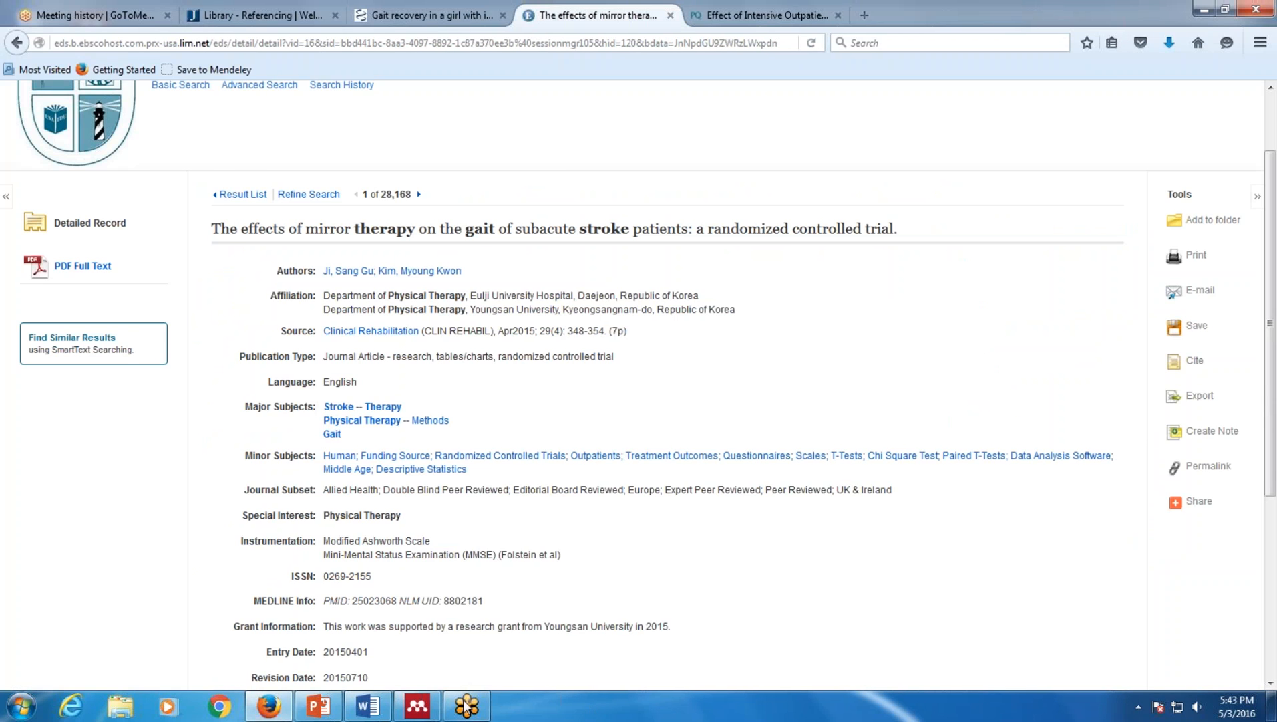
click(418, 705)
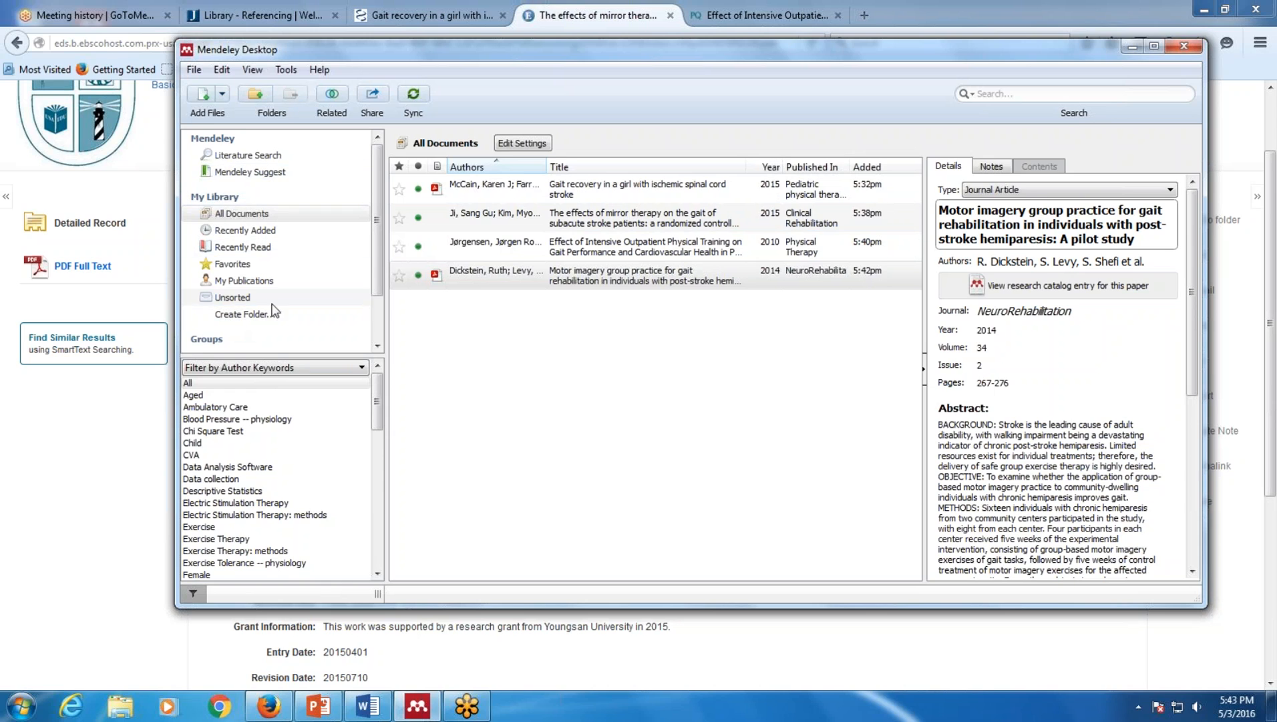
- Create two library folders named Case Reports and Peds
click(232, 314)
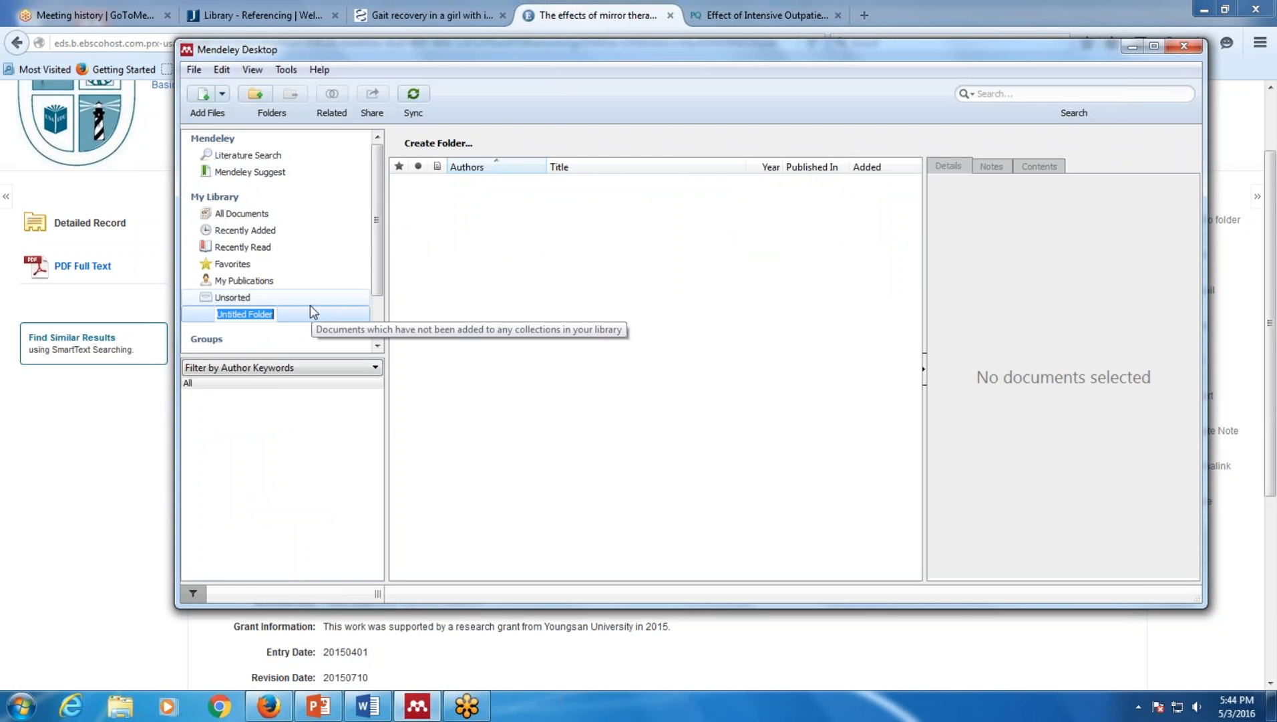
text(C)
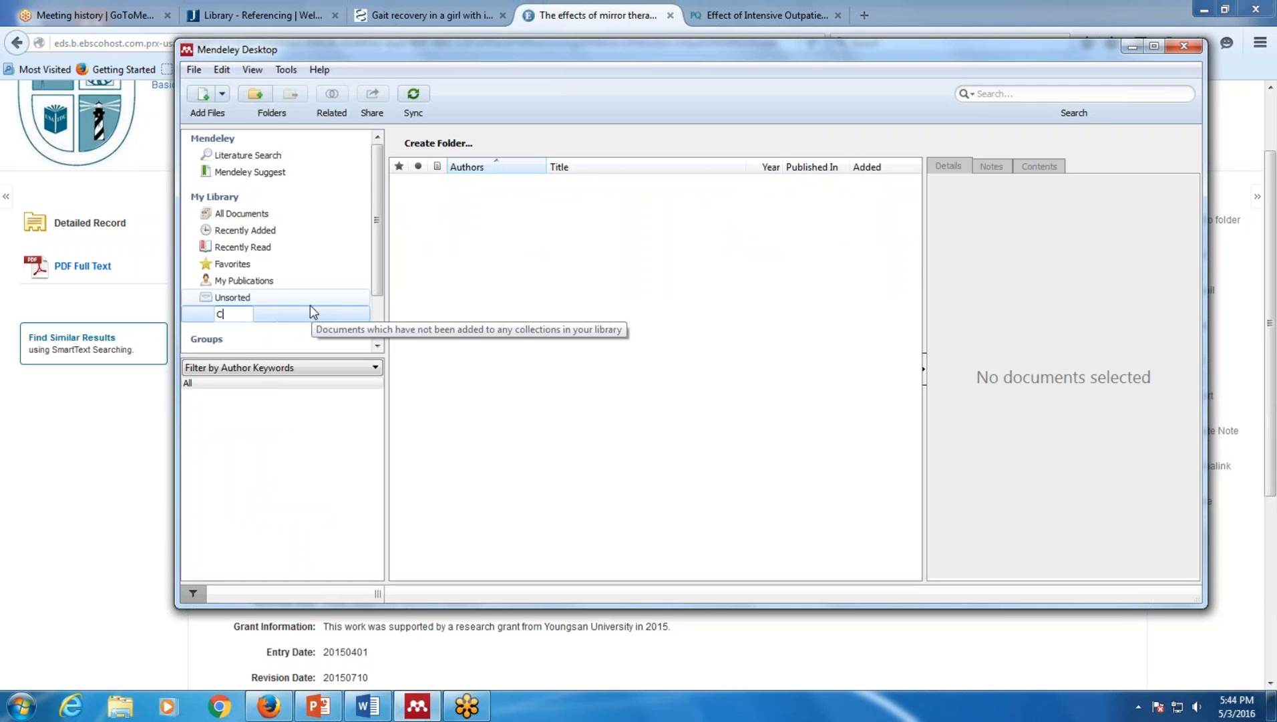
text(ase Reports)
key(Return)
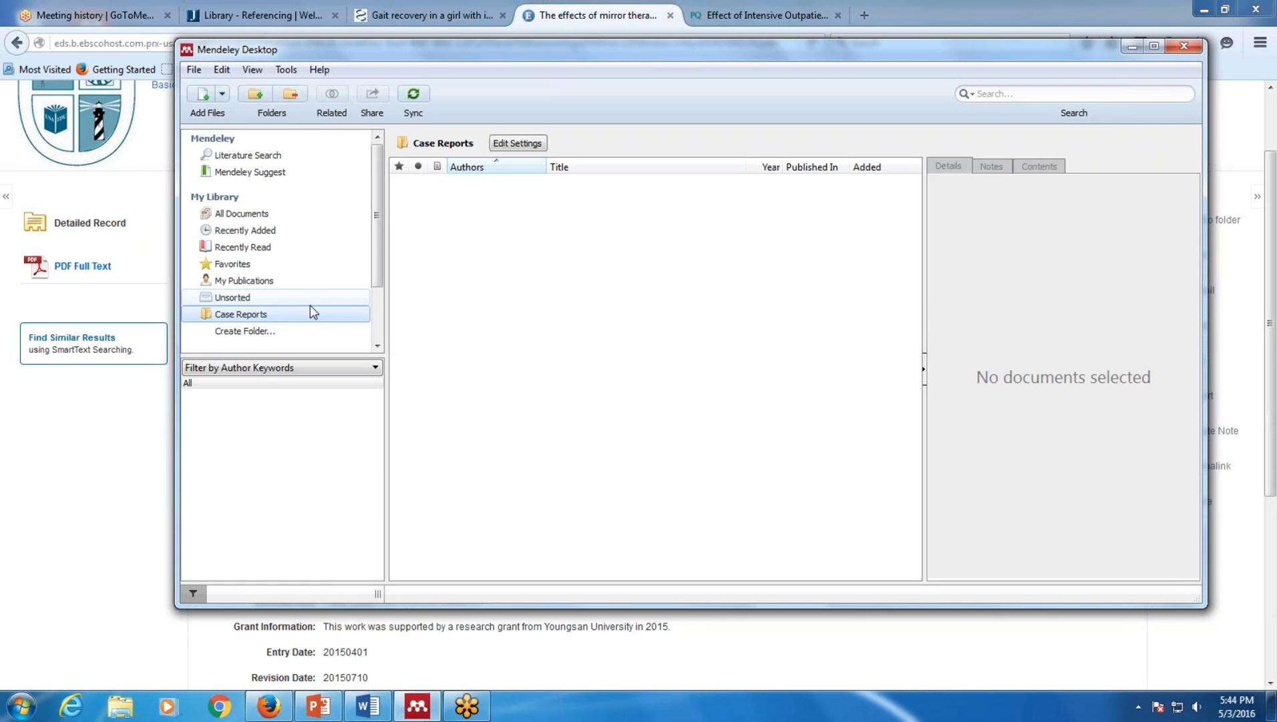
click(242, 330)
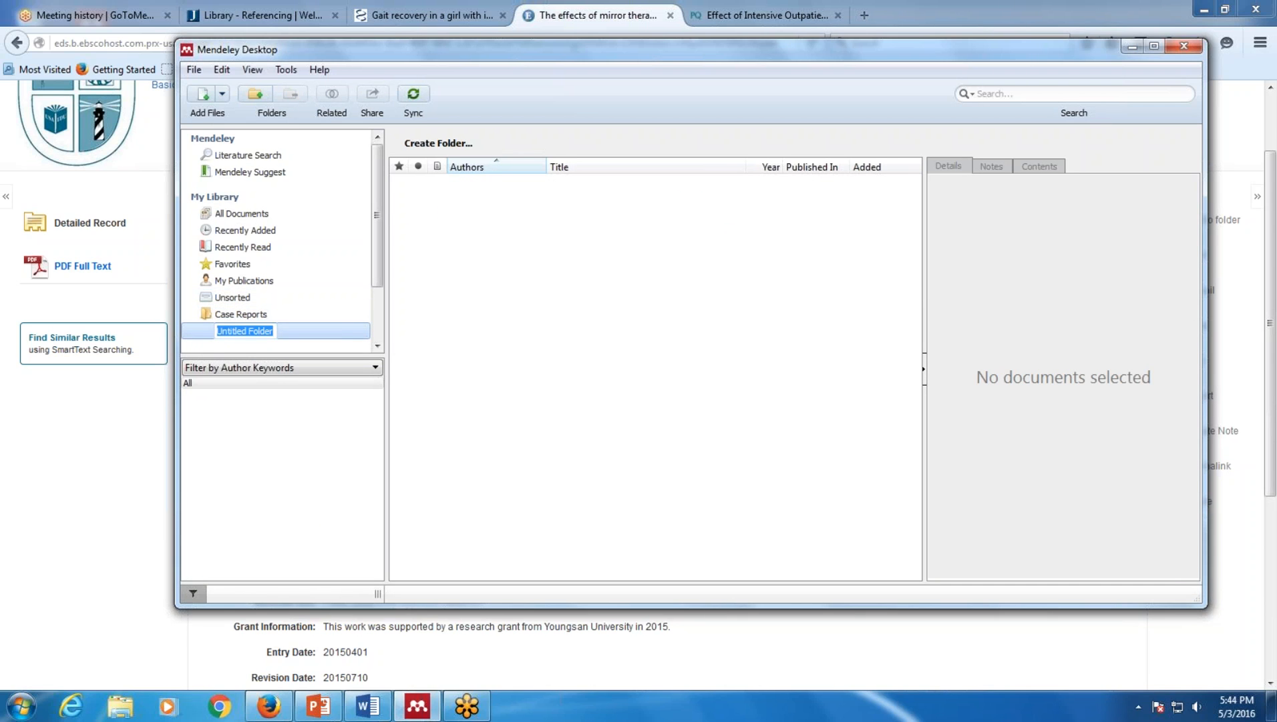
text(Peds)
key(Return)
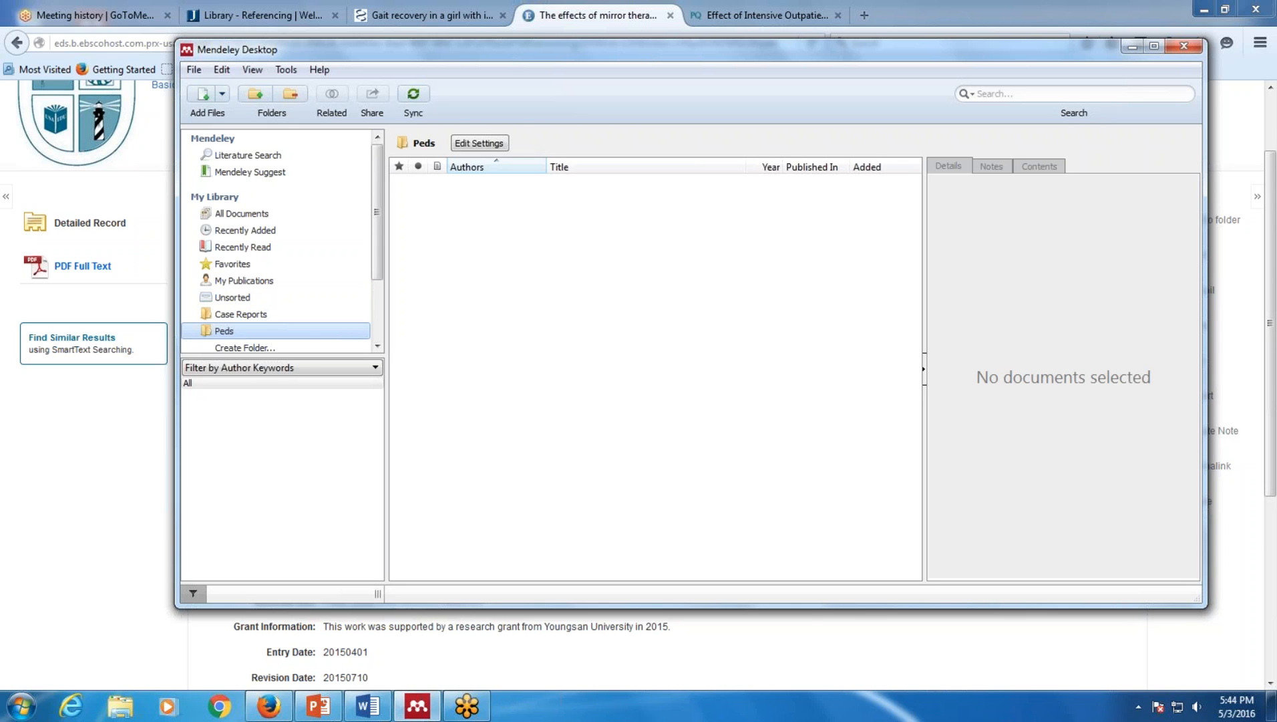
- Add the article "Gait recovery in a girl with ischemic spinal cord stroke" to the Case Reports folder and check the folder's contents
click(257, 316)
click(240, 218)
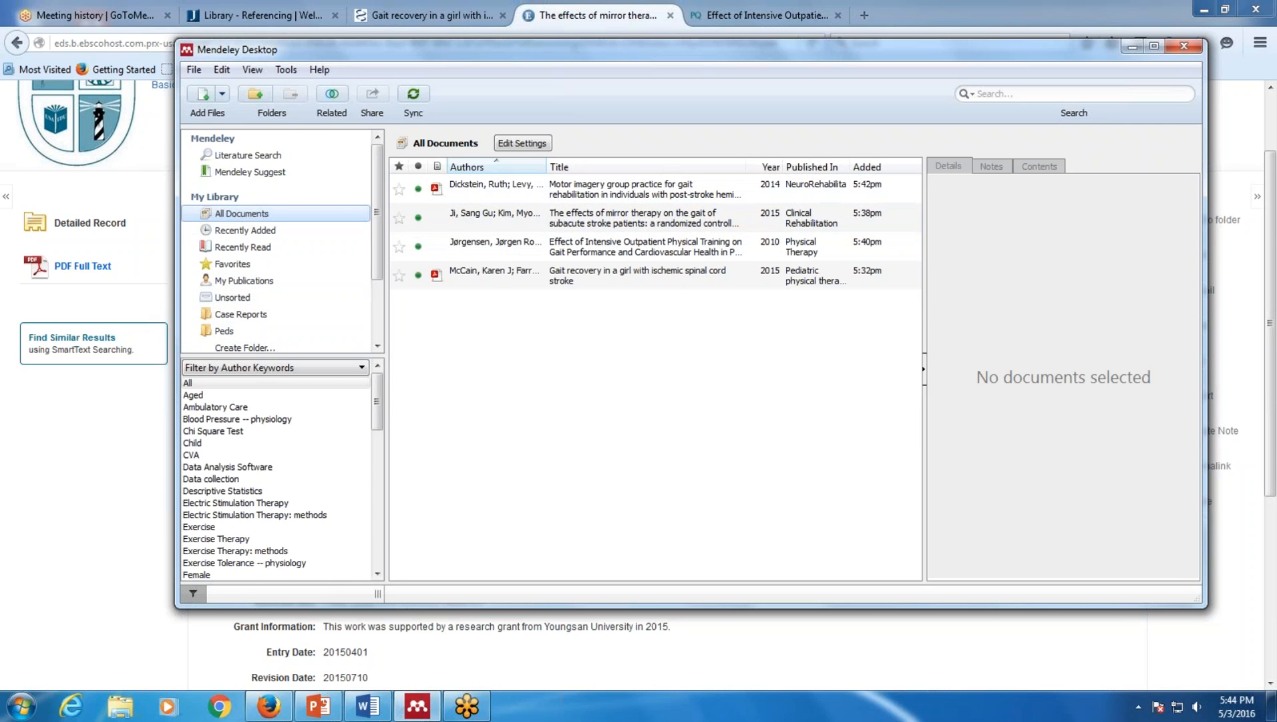
click(588, 273)
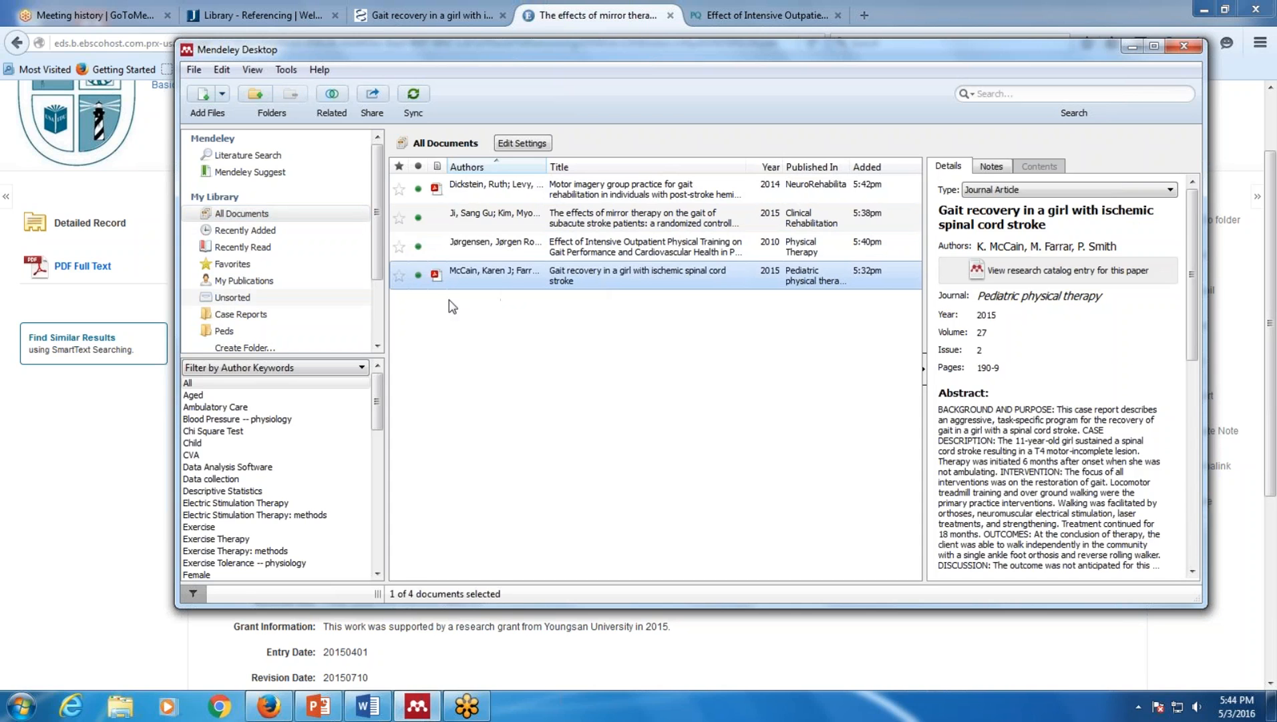
drag(495, 273, 337, 324)
click(250, 316)
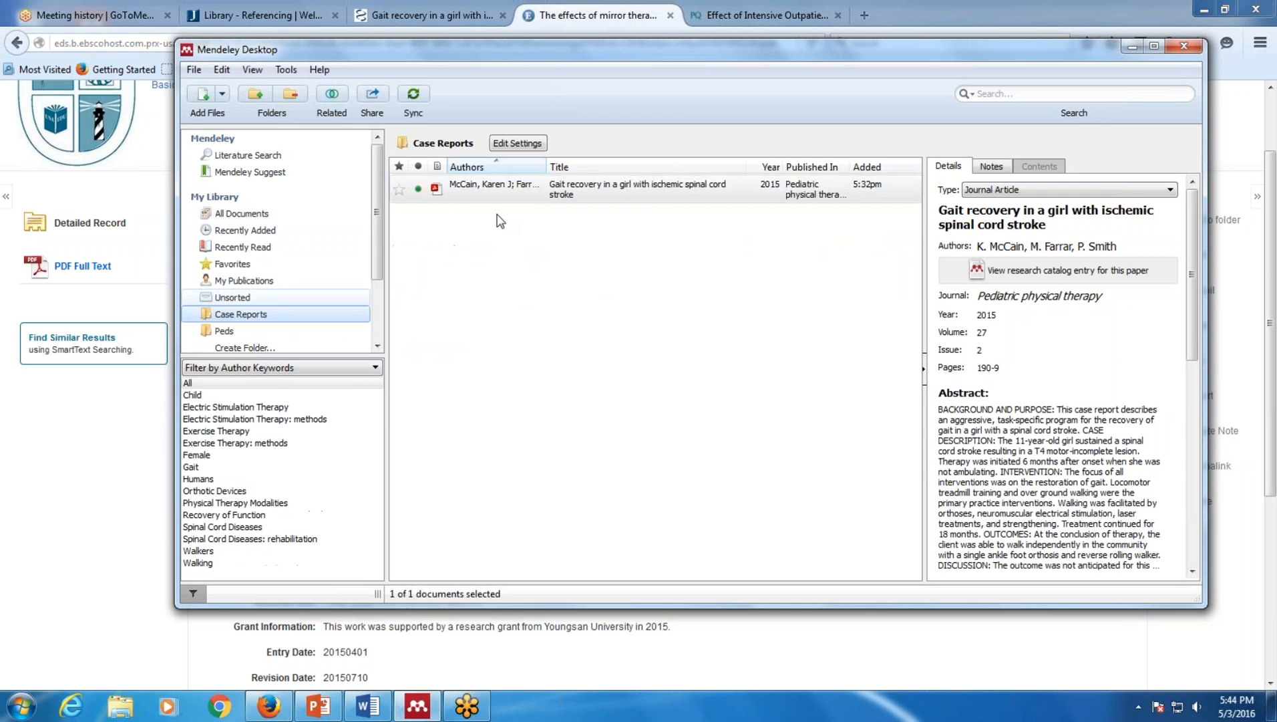
- Search all documents for the surname of one of the motor imagery article's authors, and clear the search
click(247, 218)
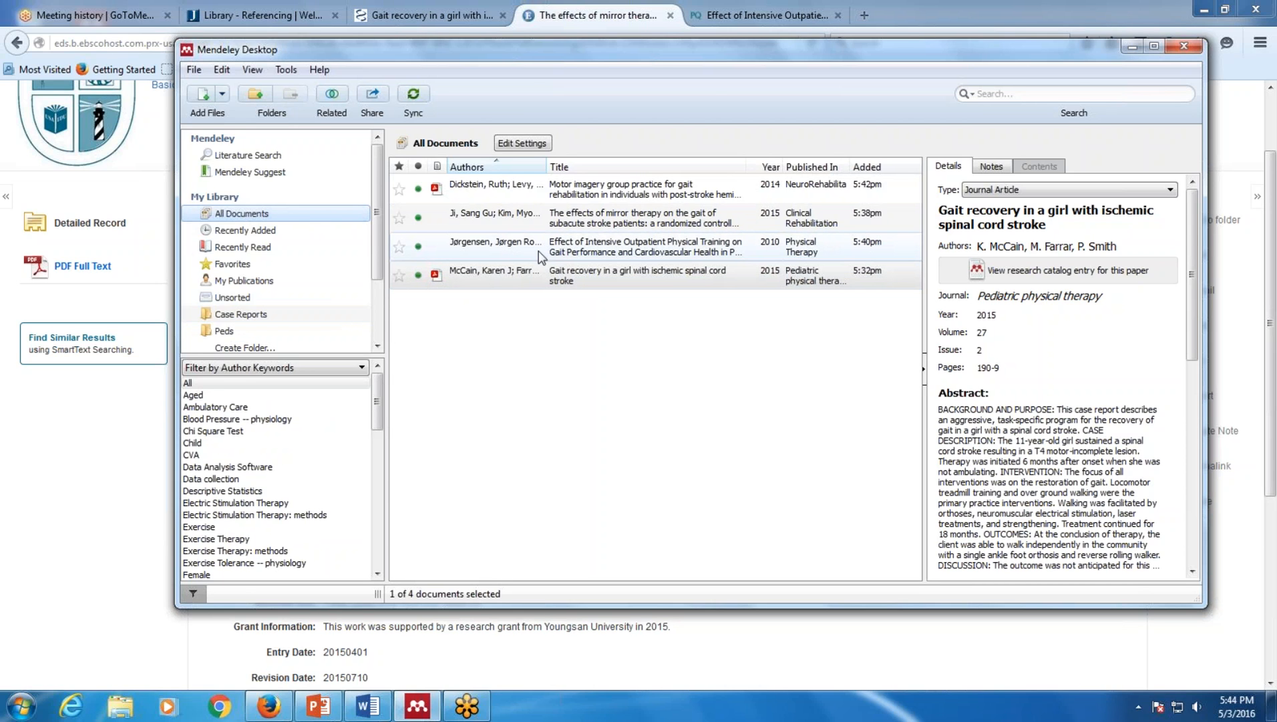
click(1000, 94)
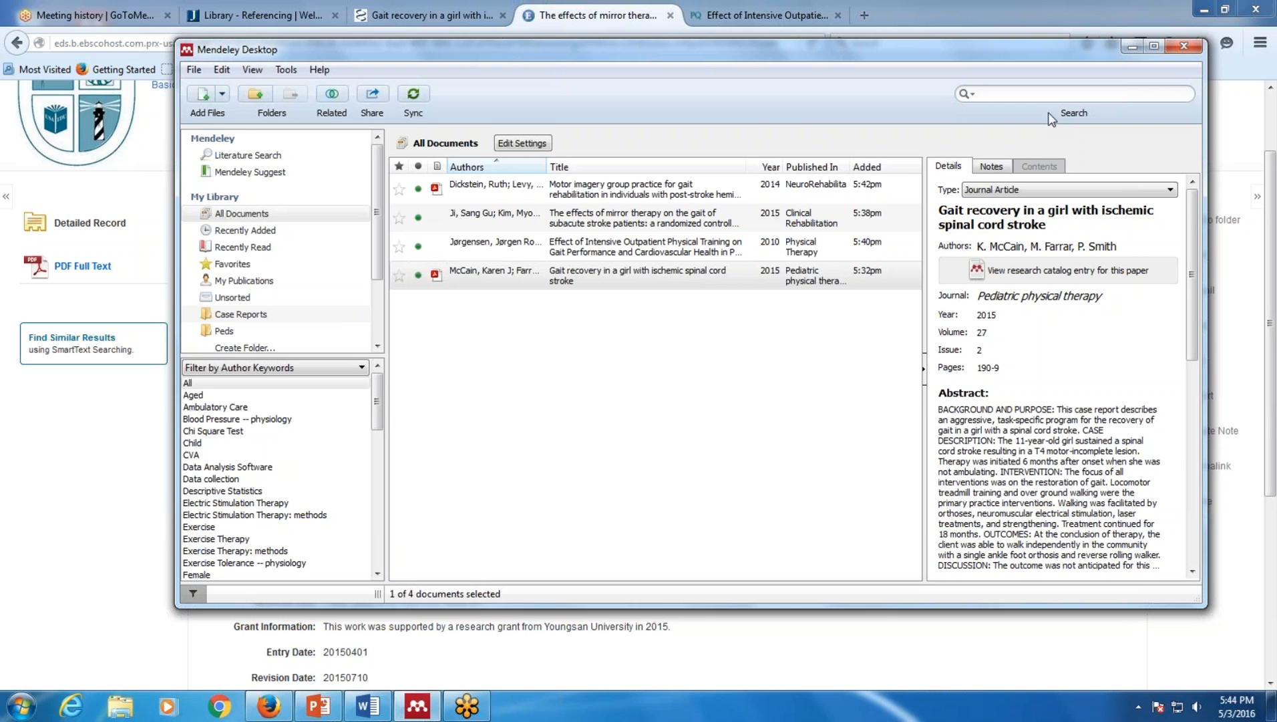
text(levy)
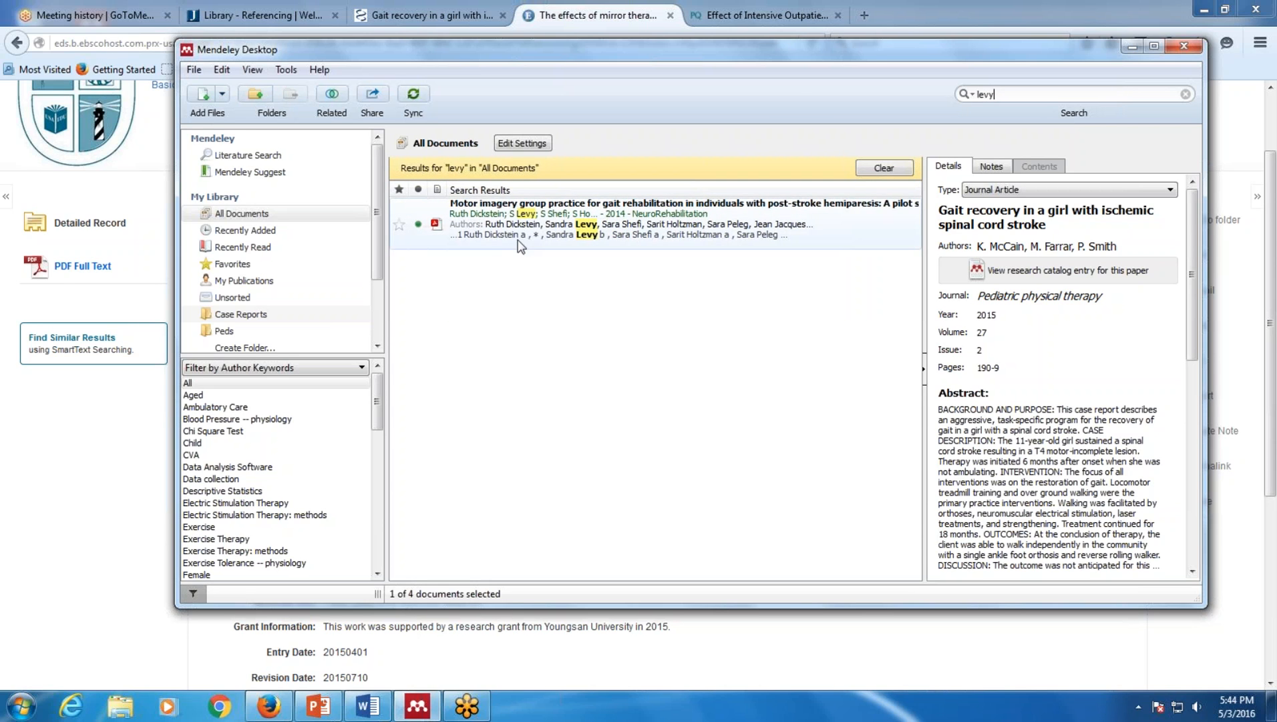
drag(1001, 96, 986, 95)
click(1014, 94)
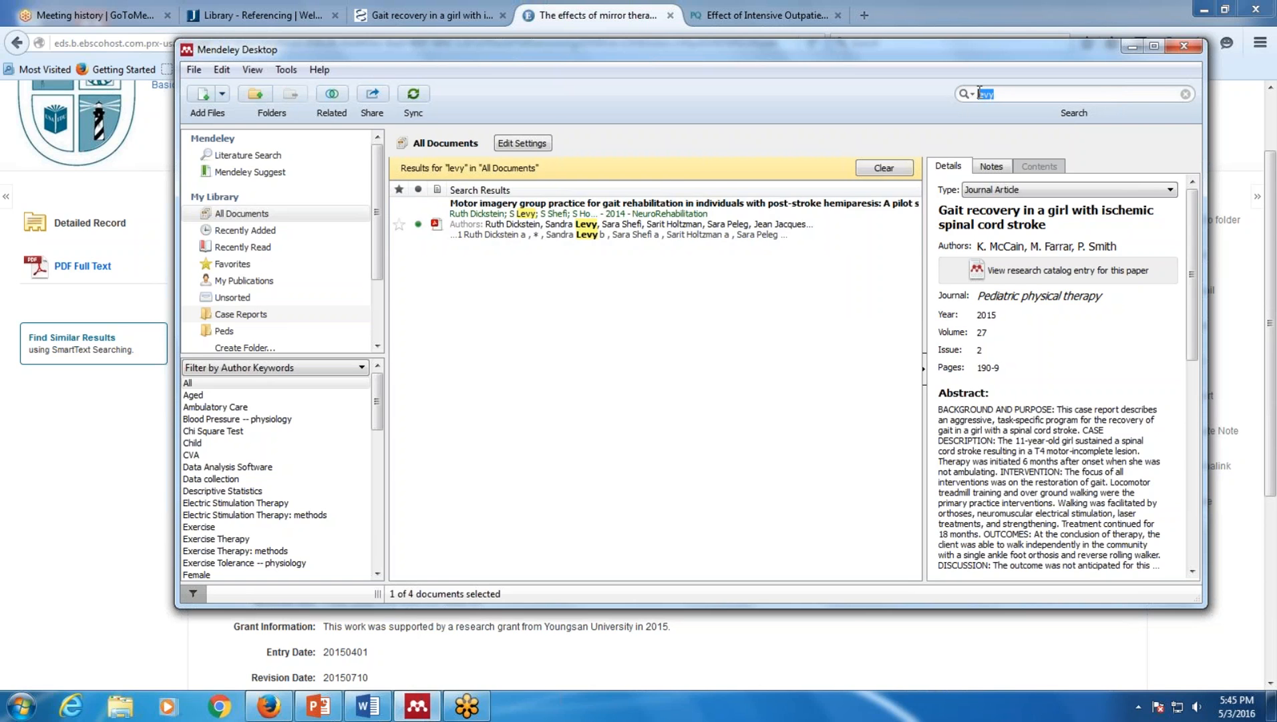
key(BackSpace)
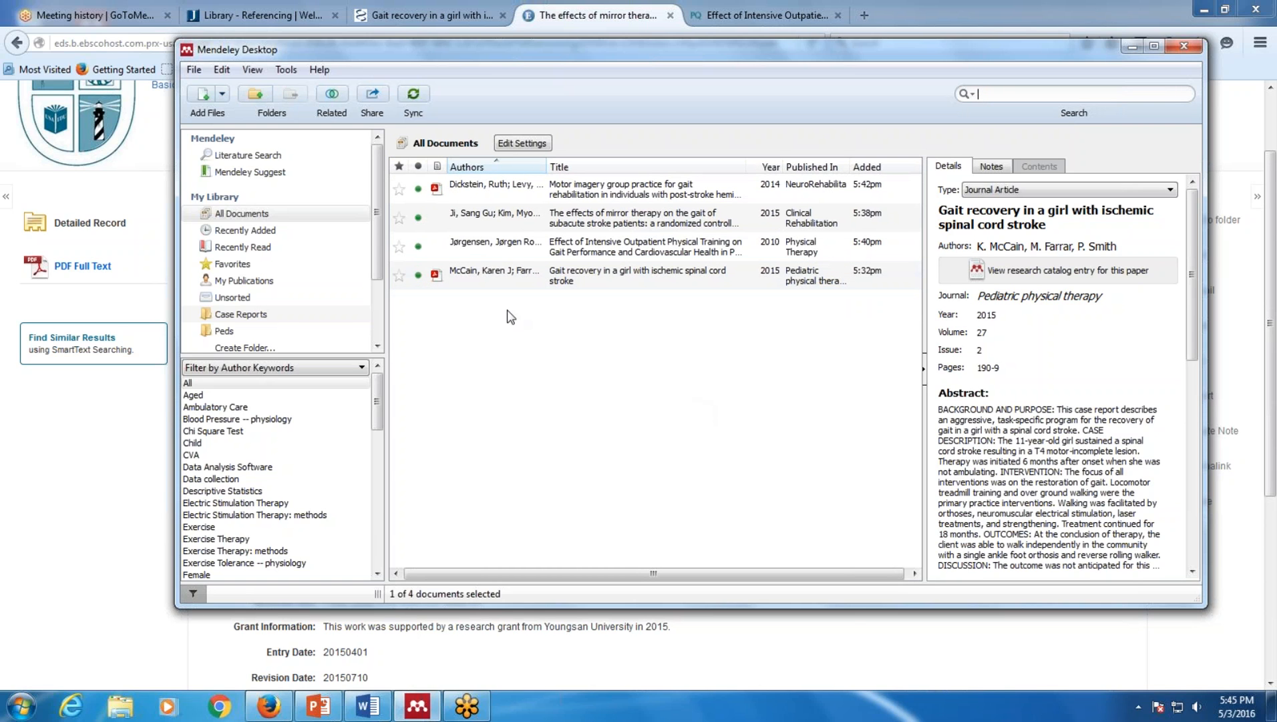
- Look through the contents of the Peds folder, the Case Reports folder and the full document list, ending in Peds
mouse_move(376, 246)
mouse_down()
mouse_move(377, 271)
mouse_move(378, 244)
mouse_up()
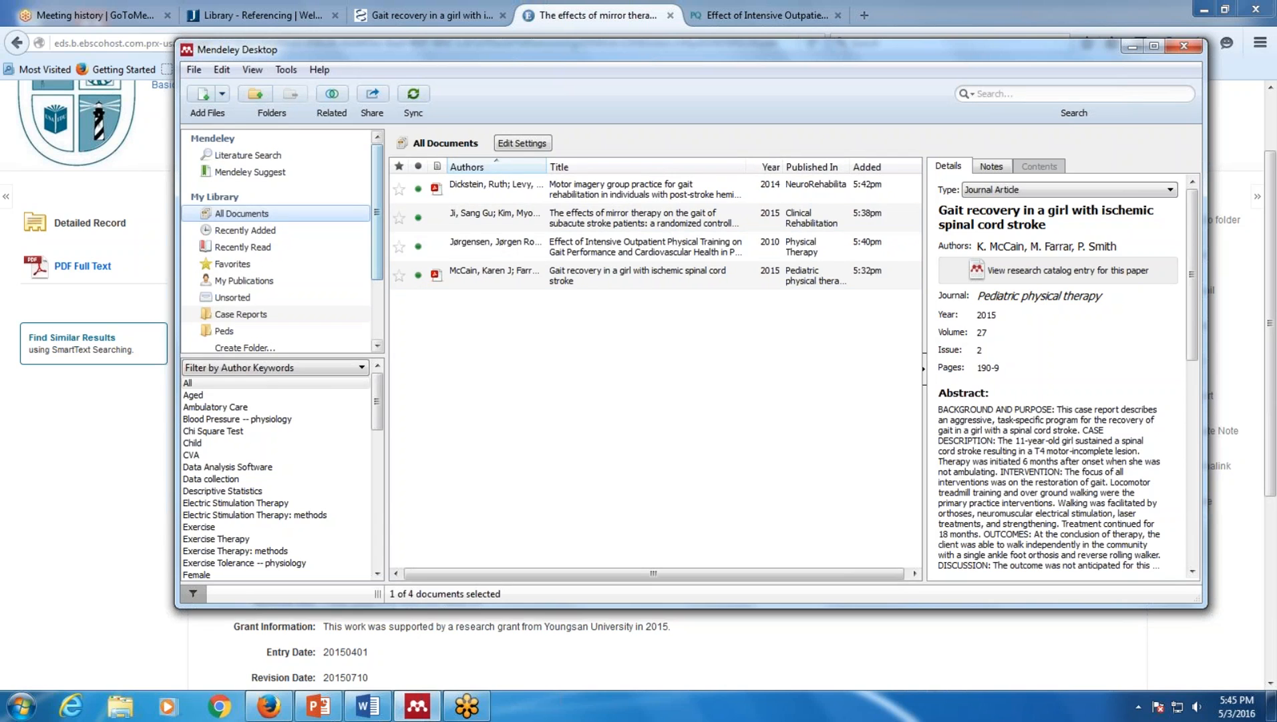
click(225, 330)
click(238, 315)
click(284, 216)
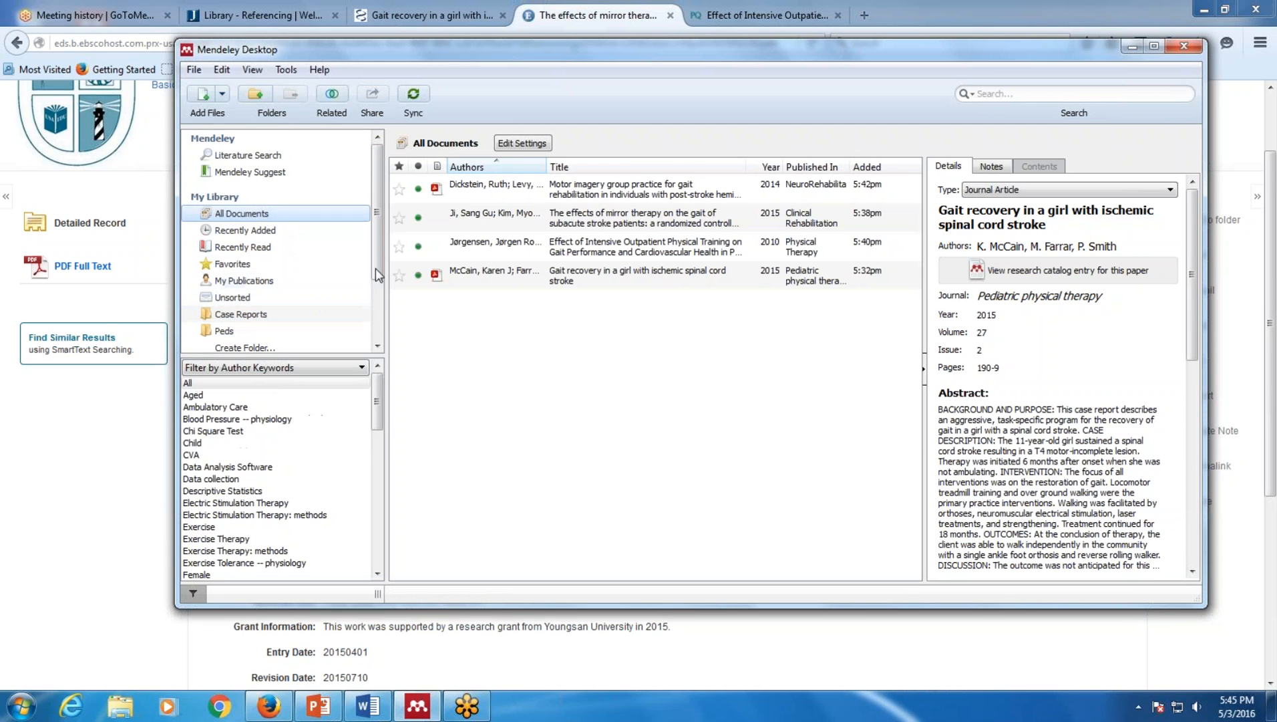
scroll(375, 267, down, 2)
click(241, 279)
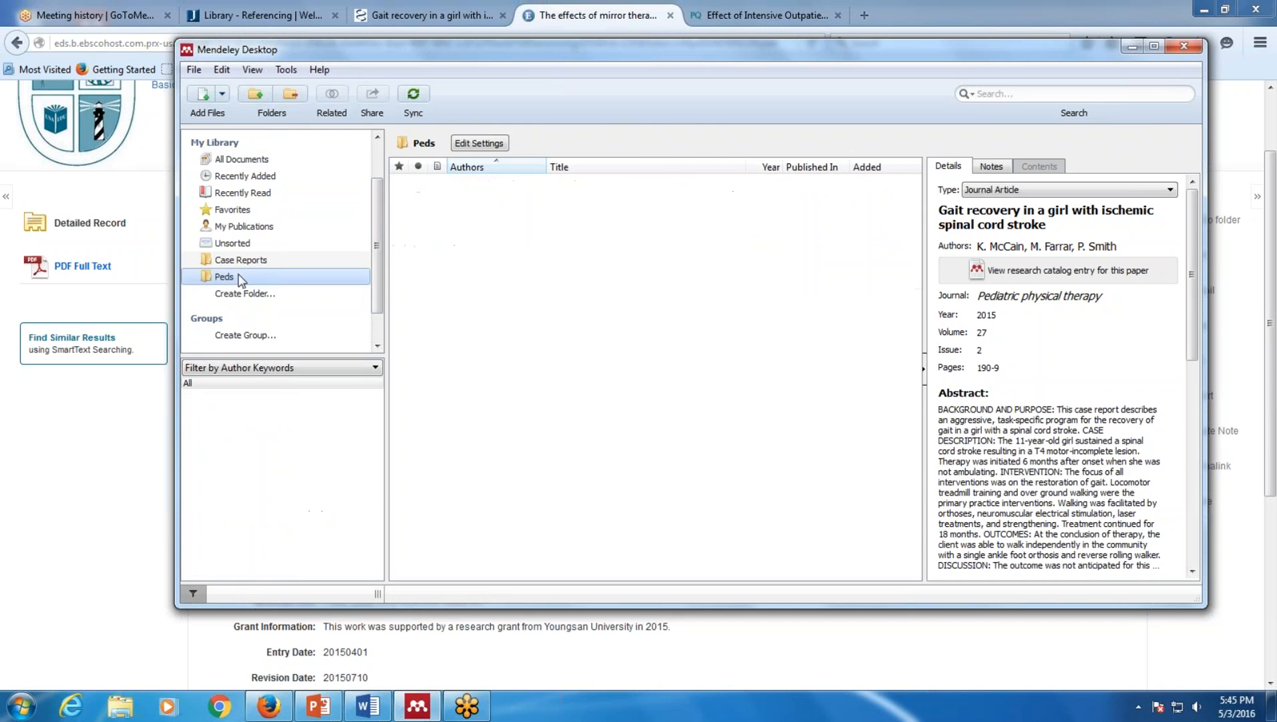
- Start creating a new group in the library
scroll(300, 300, down, 2)
click(259, 300)
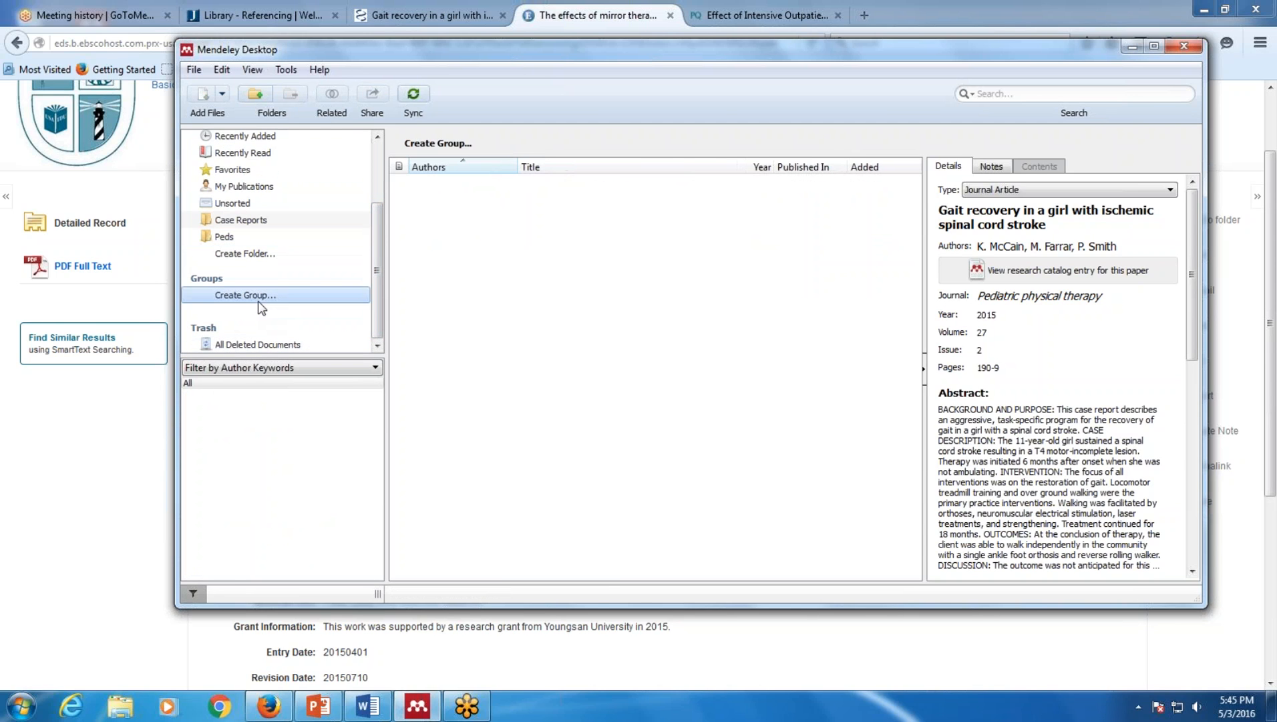